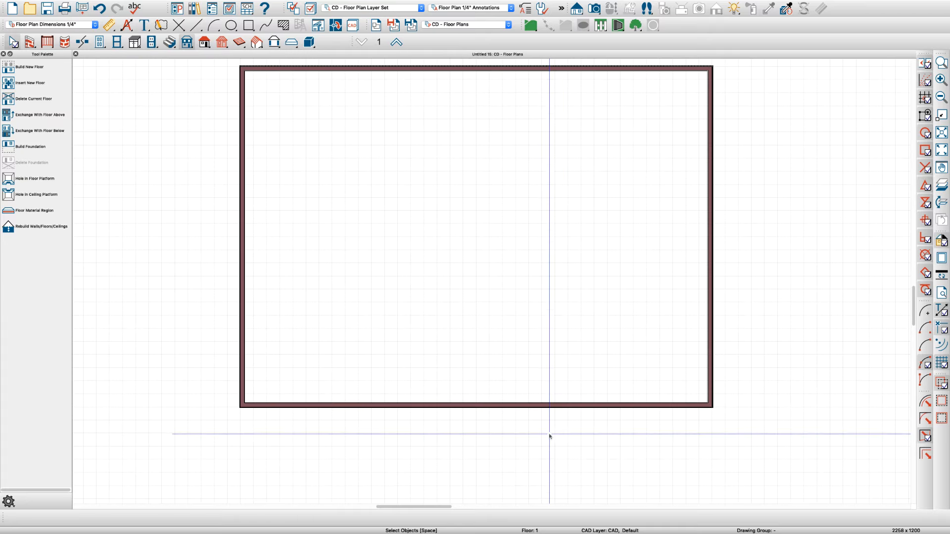
# Build a new blank plan for the 2nd floor above the first floor, keeping the floor defaults.
pyautogui.moveTo(477, 361); pyautogui.dragTo(482, 381, button='middle')
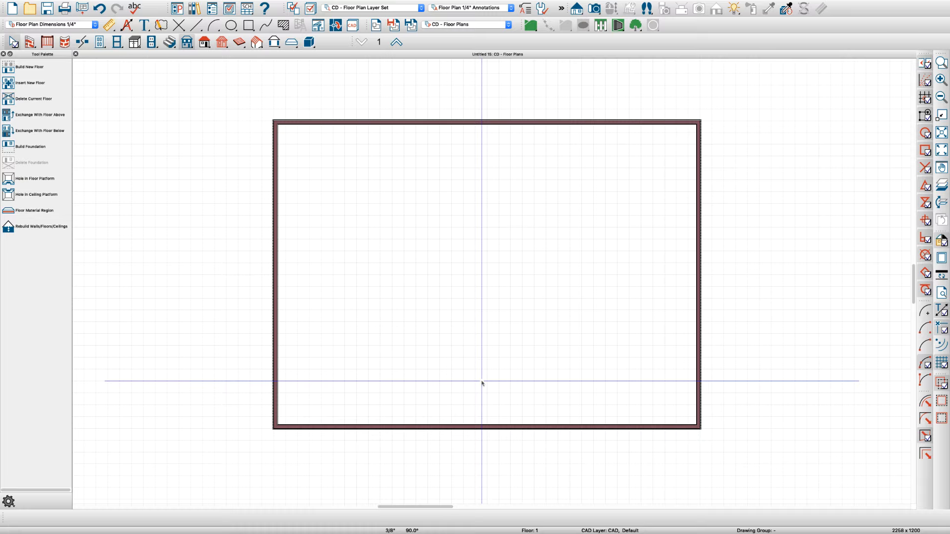
pyautogui.moveTo(480, 338); pyautogui.dragTo(483, 341, button='middle')
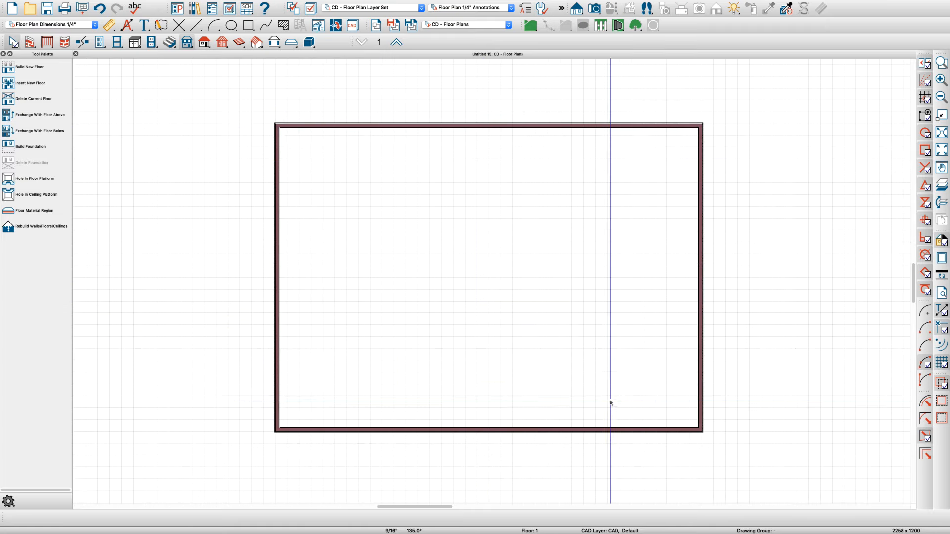
pyautogui.click(397, 43)
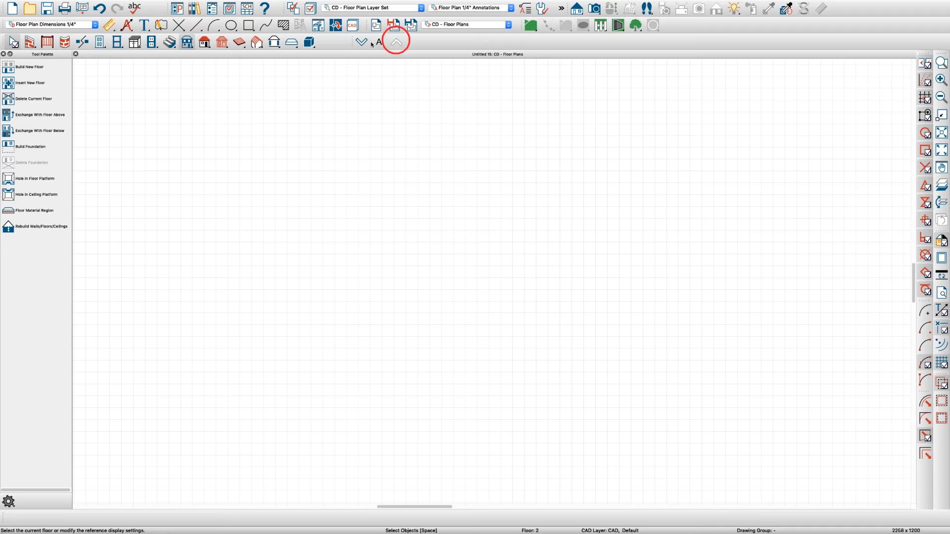
pyautogui.click(361, 42)
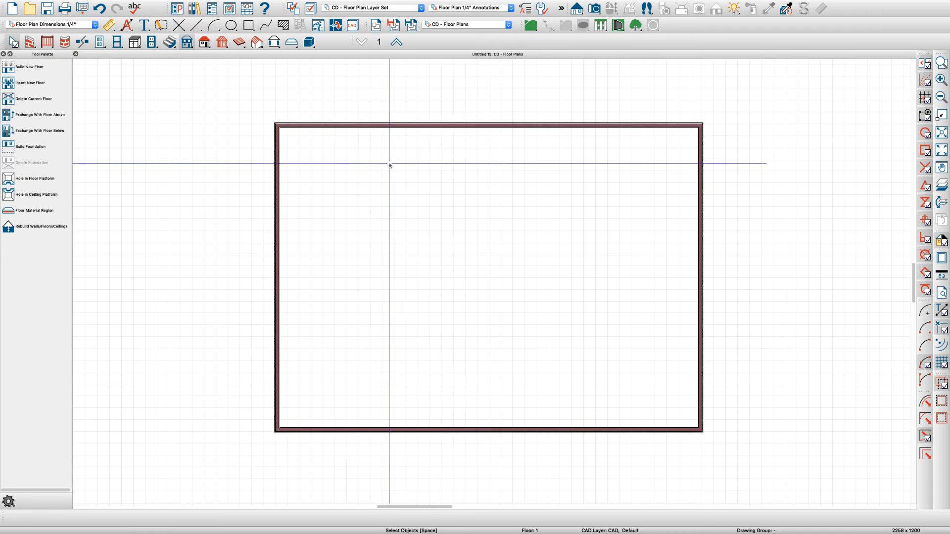
pyautogui.click(27, 67)
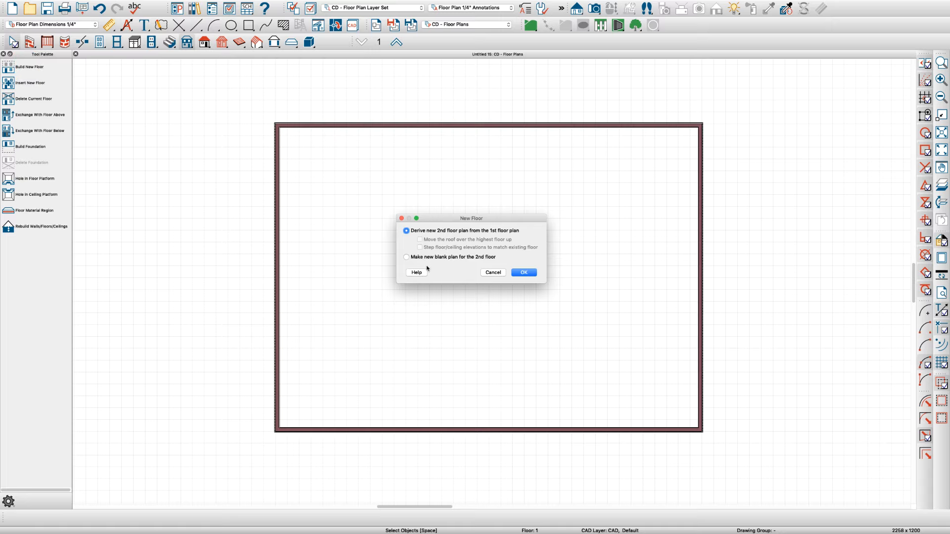
pyautogui.click(426, 258)
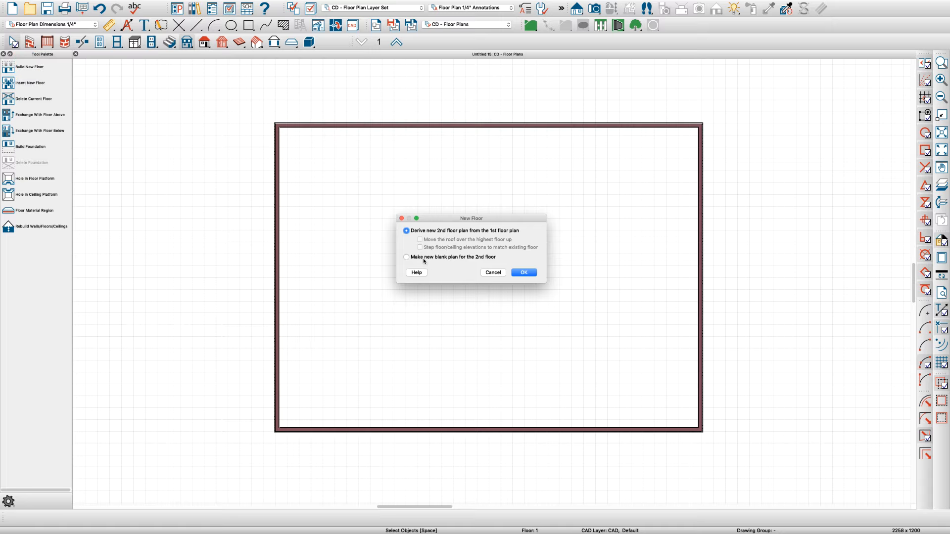
pyautogui.click(527, 274)
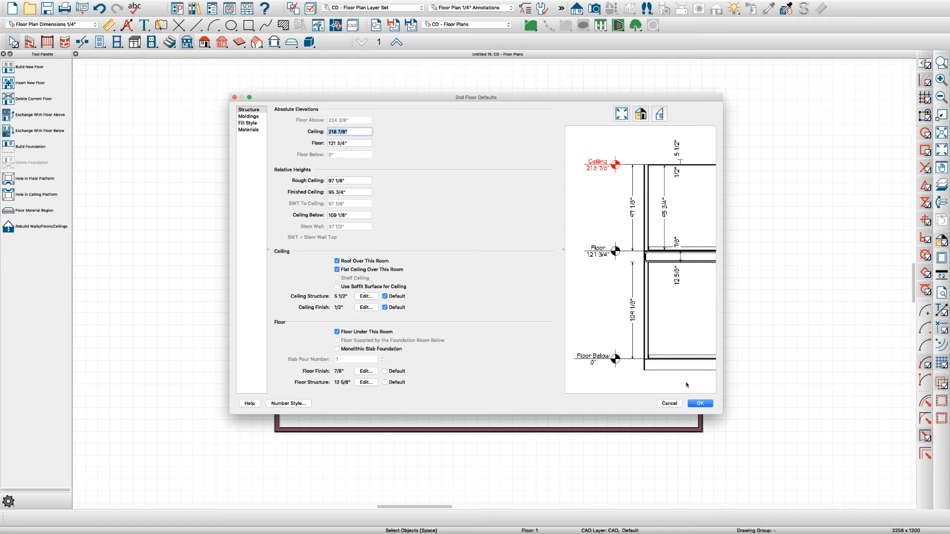
pyautogui.click(700, 404)
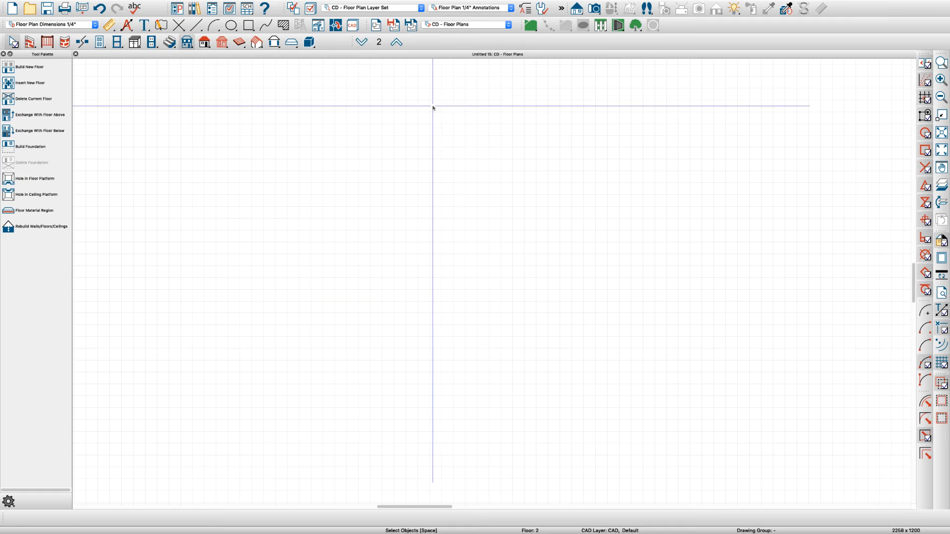
# Copy the four exterior walls from the first floor and paste them in the same position on the second floor.
pyautogui.click(361, 43)
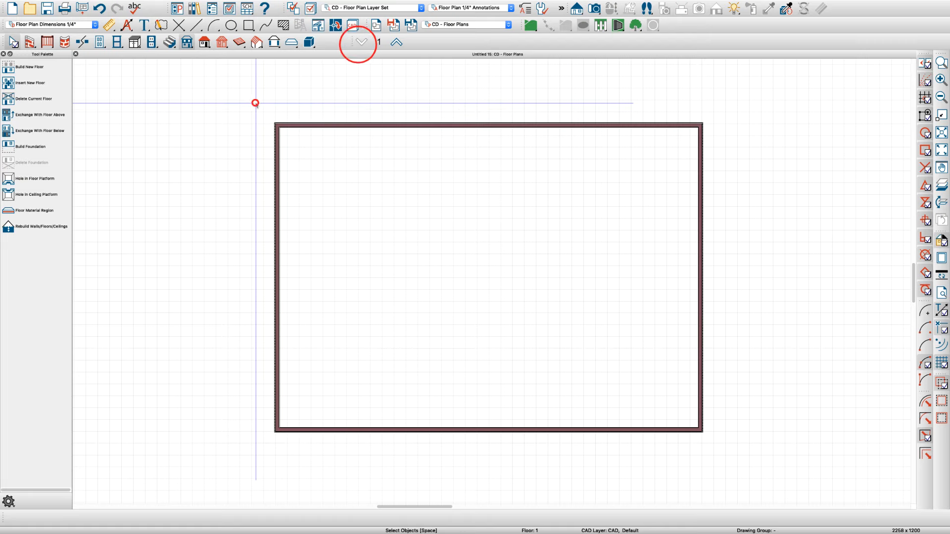
pyautogui.moveTo(255, 102); pyautogui.dragTo(763, 474)
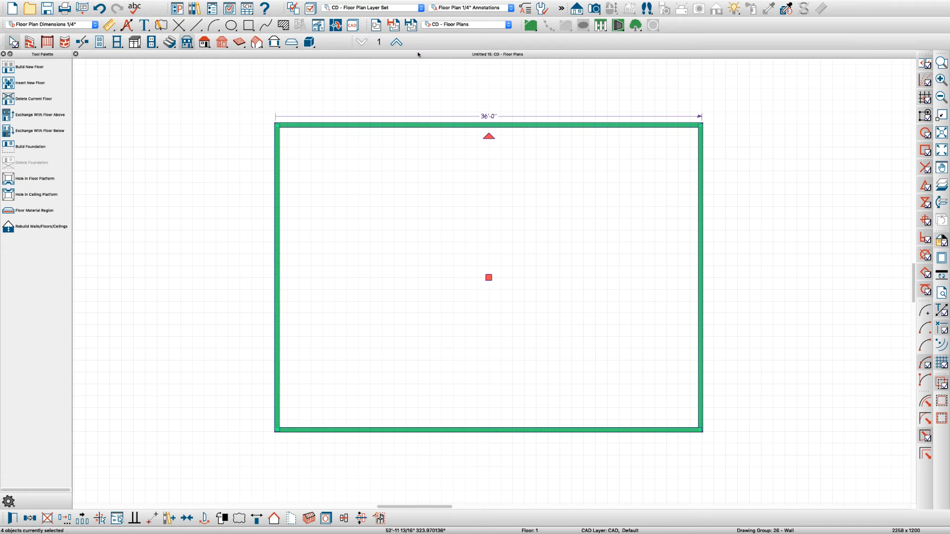
pyautogui.click(397, 42)
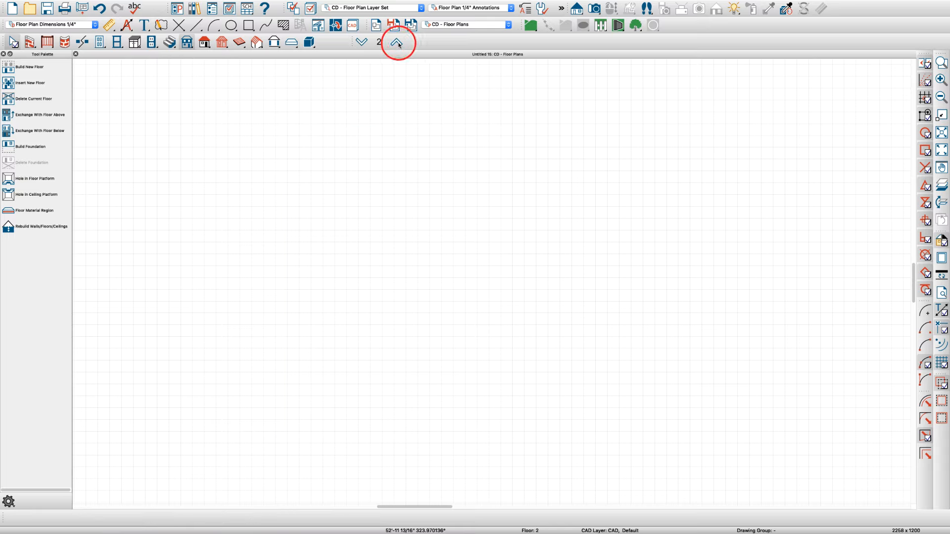
pyautogui.press('alt+super+v')
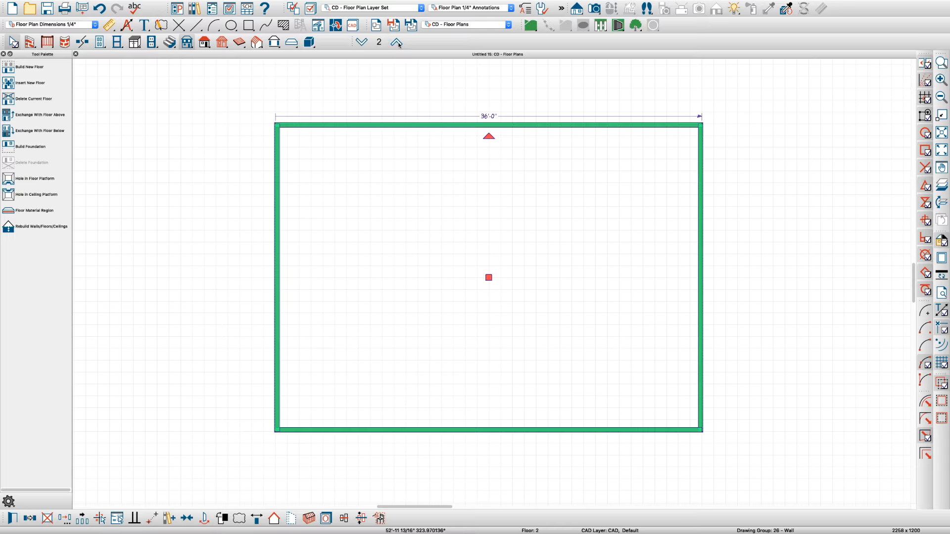
pyautogui.press('Escape')
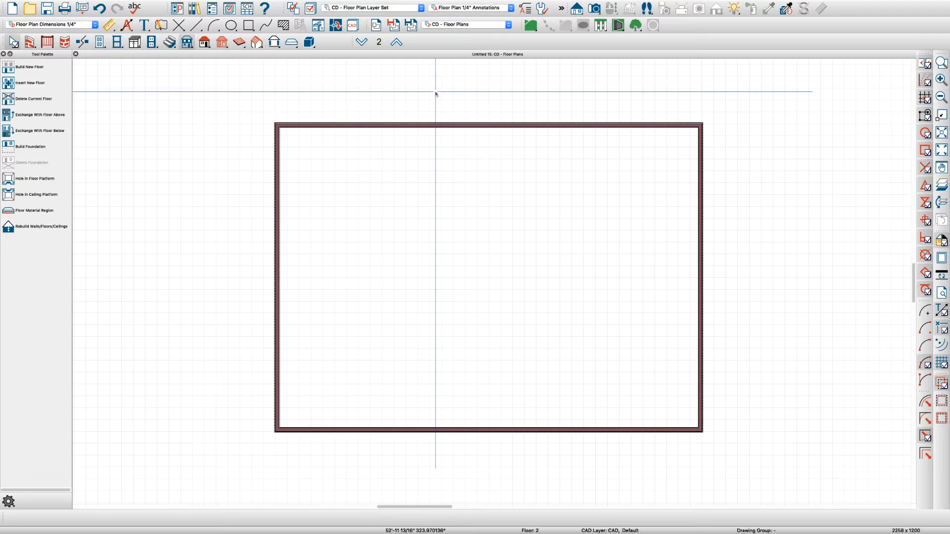
# From the first floor, set up Build Roof with Build Roof Planes enabled and a pitch of 5" in 12.
pyautogui.click(363, 42)
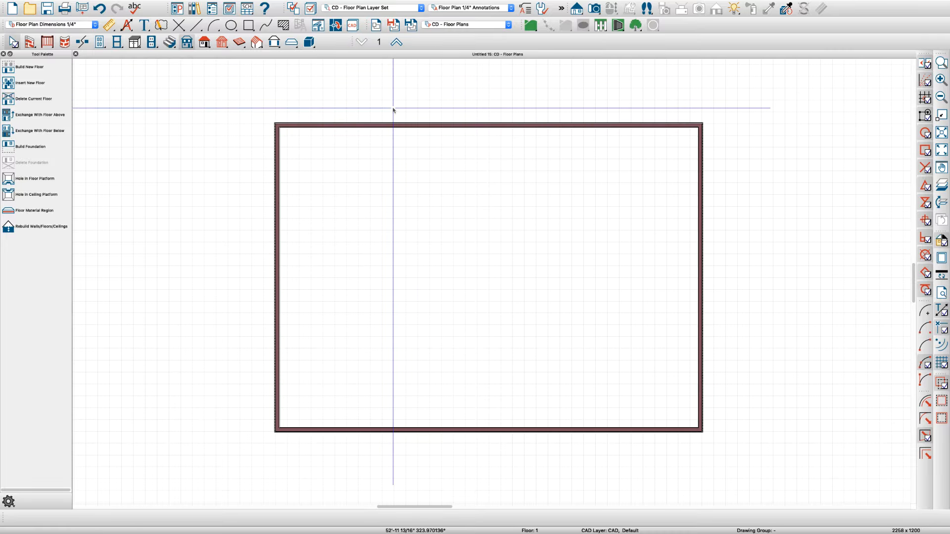
pyautogui.press('r')
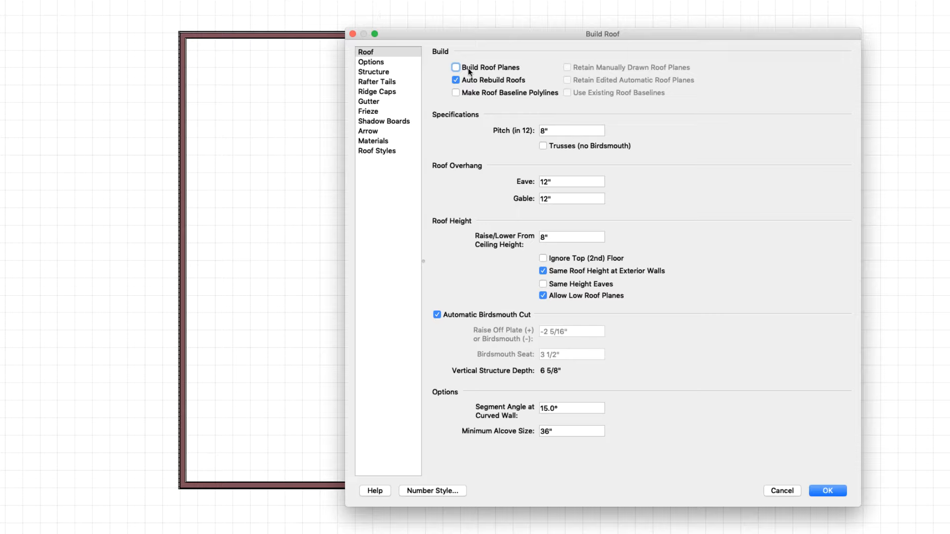
pyautogui.click(468, 69)
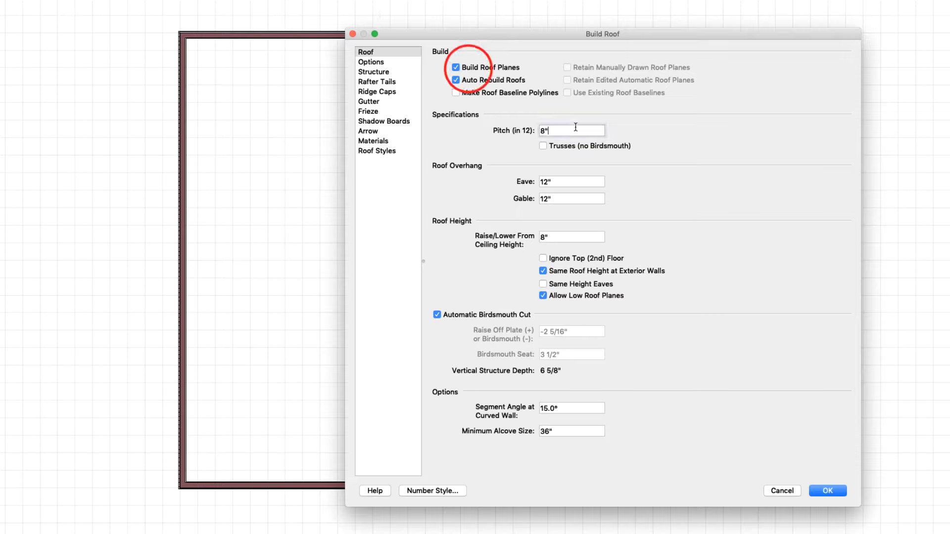
pyautogui.write('5')
pyautogui.press('Tab')
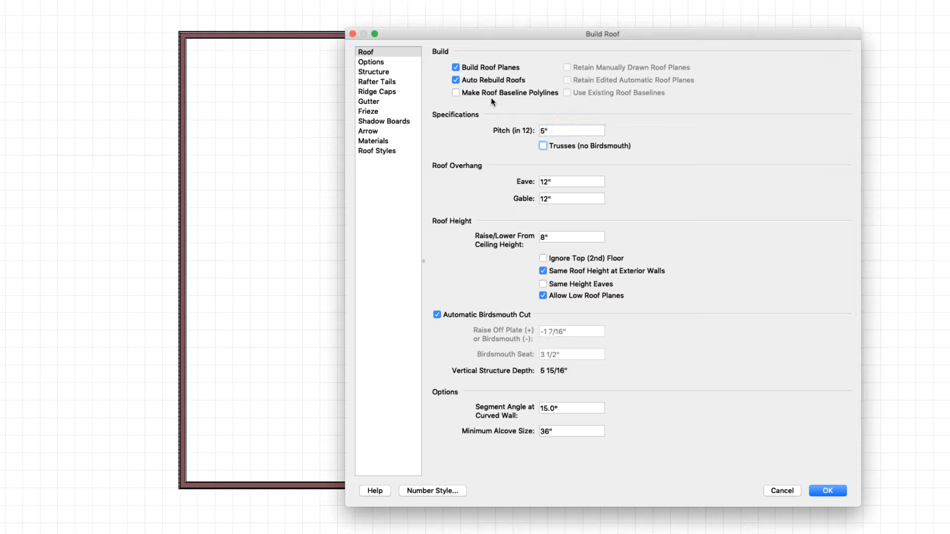
# Set the roof overhangs to 24" at the eaves and 16" at the gables.
pyautogui.press('Tab')
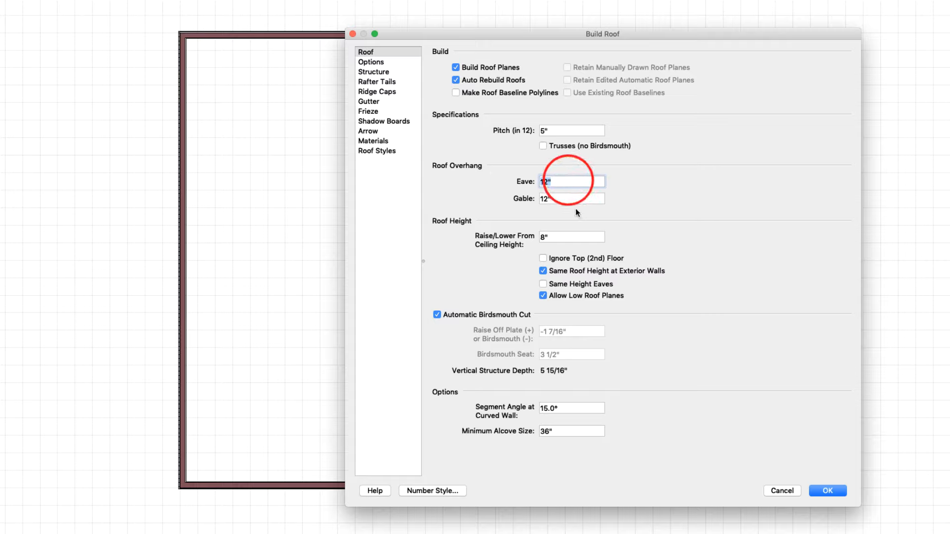
pyautogui.write('24')
pyautogui.press('Tab')
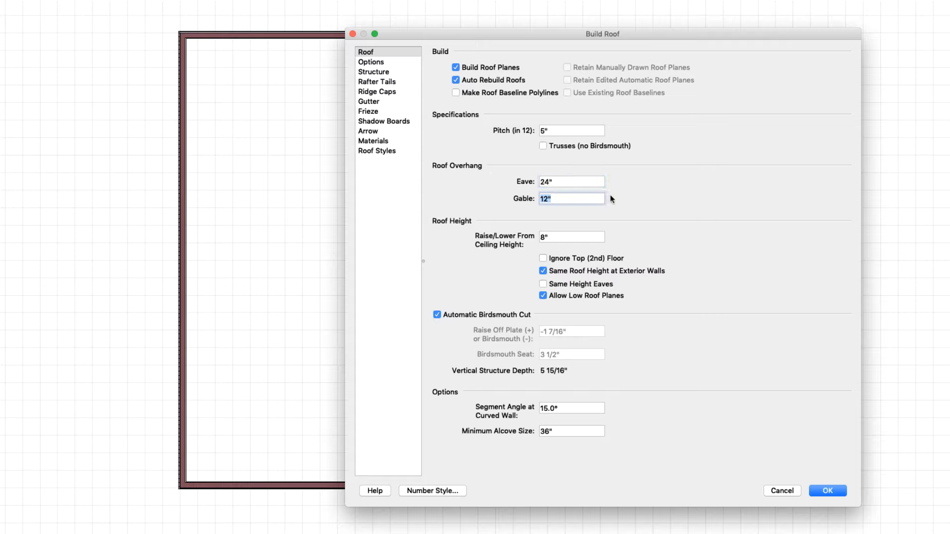
pyautogui.write('16')
pyautogui.press('Tab')
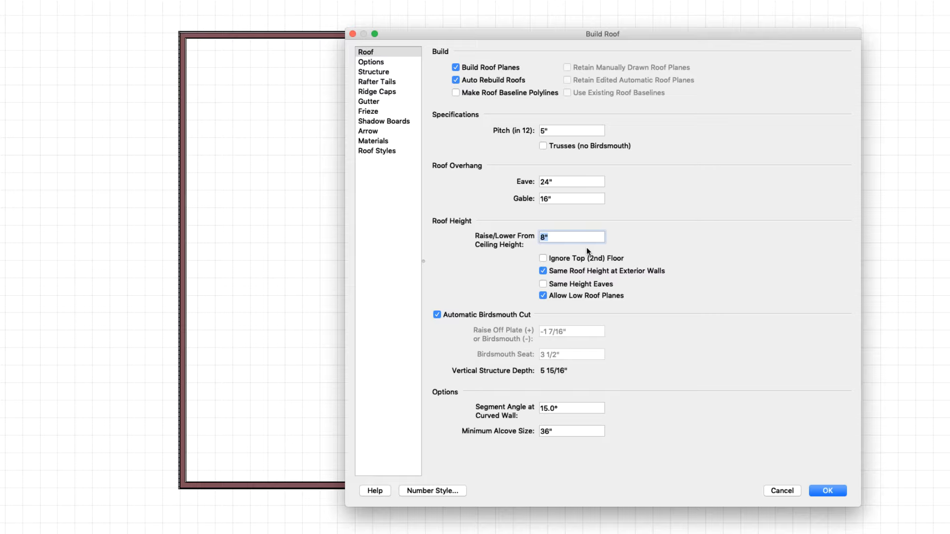
# Raise the roof 10" from ceiling height, ignore the top (2nd) floor, and build the roof.
pyautogui.write('10')
pyautogui.press('Tab')
pyautogui.click(560, 237)
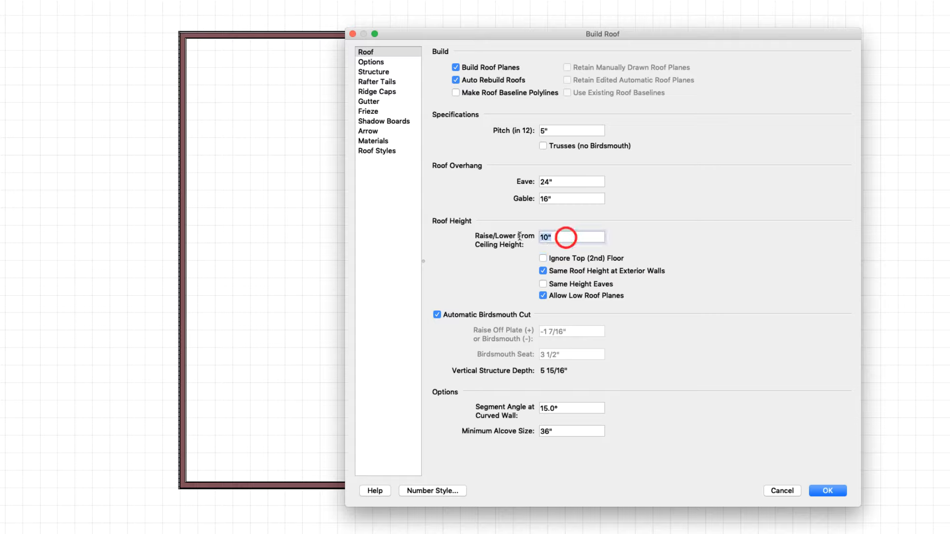
pyautogui.click(543, 258)
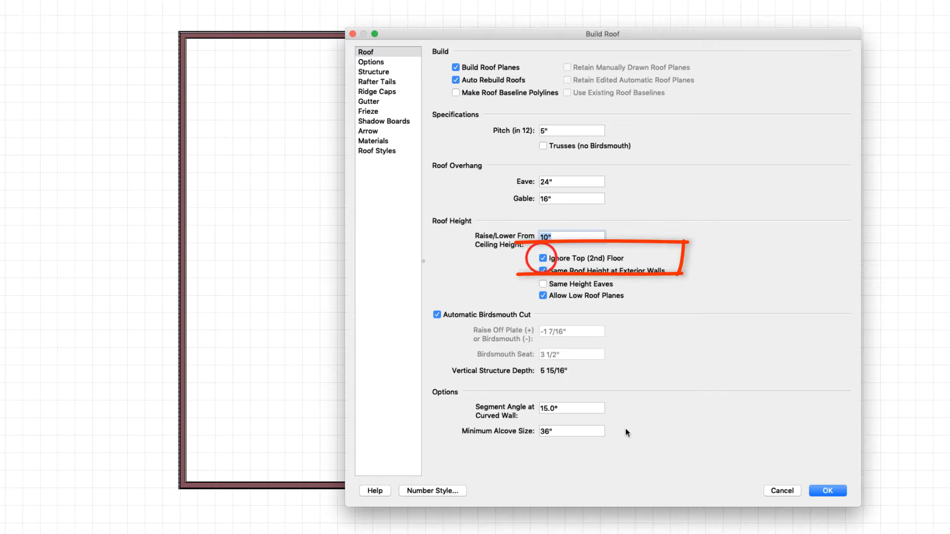
pyautogui.click(829, 490)
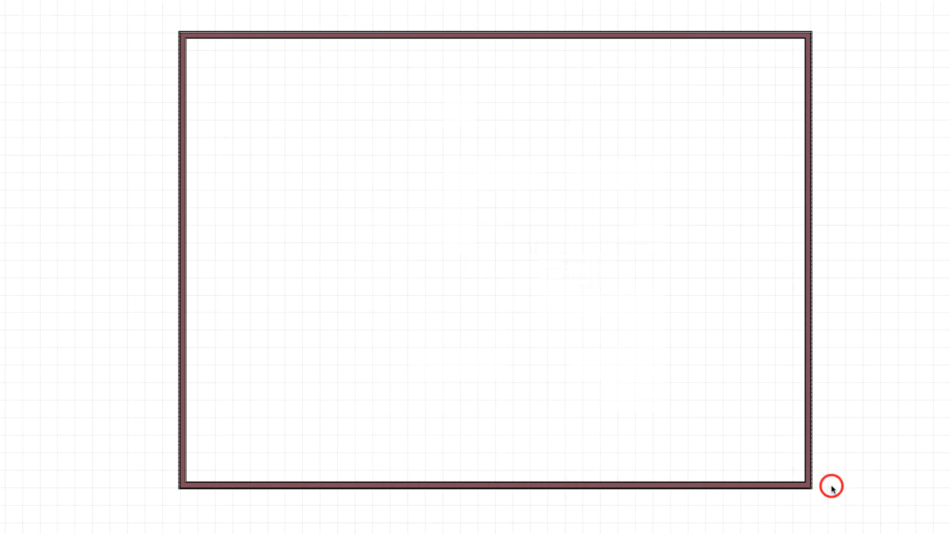
pyautogui.click(708, 280)
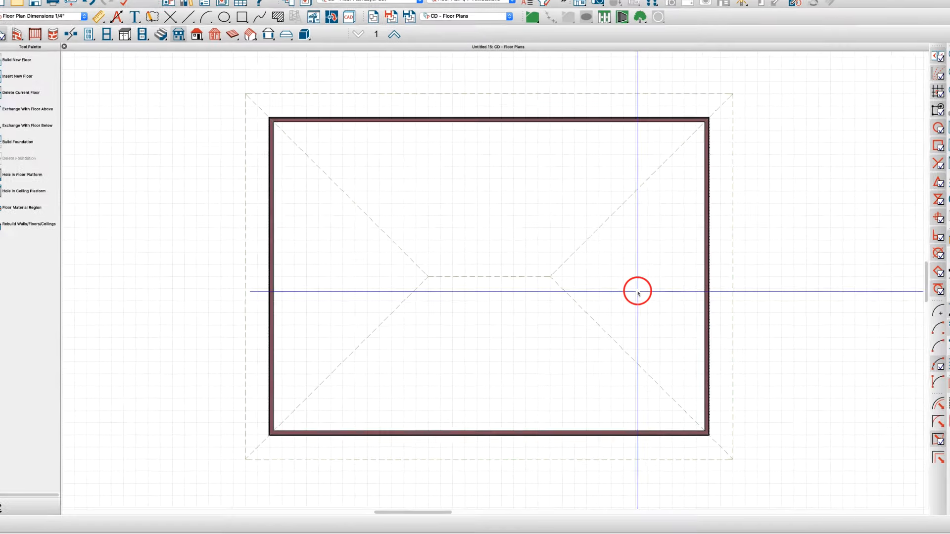
# Change the two shorter end walls of the first floor to gable walls.
pyautogui.click(807, 286)
pyautogui.keyDown('shift'); pyautogui.click(279, 334); pyautogui.keyUp('shift')
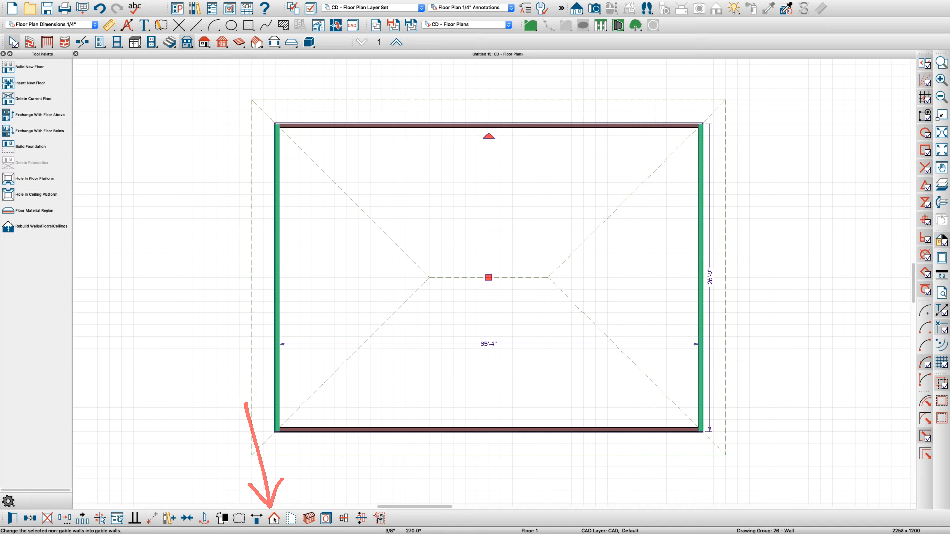
pyautogui.click(273, 518)
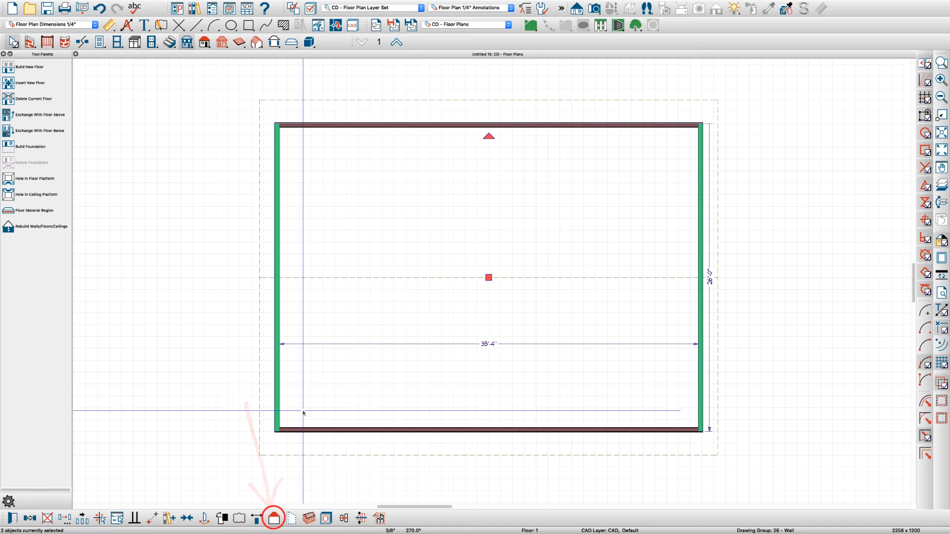
# Review the roof options of the plan's left end wall and the Build Roof settings.
pyautogui.click(276, 305)
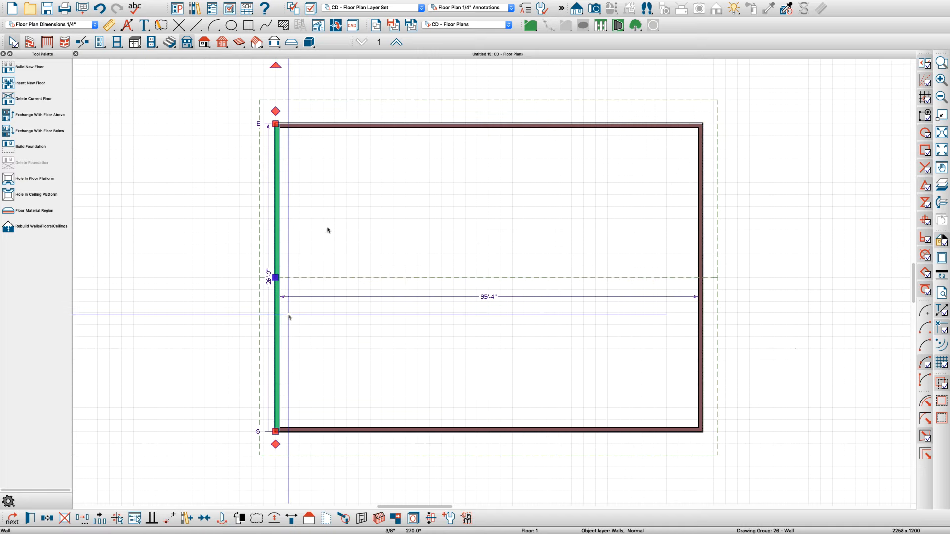
pyautogui.press('super+e')
pyautogui.click(272, 119)
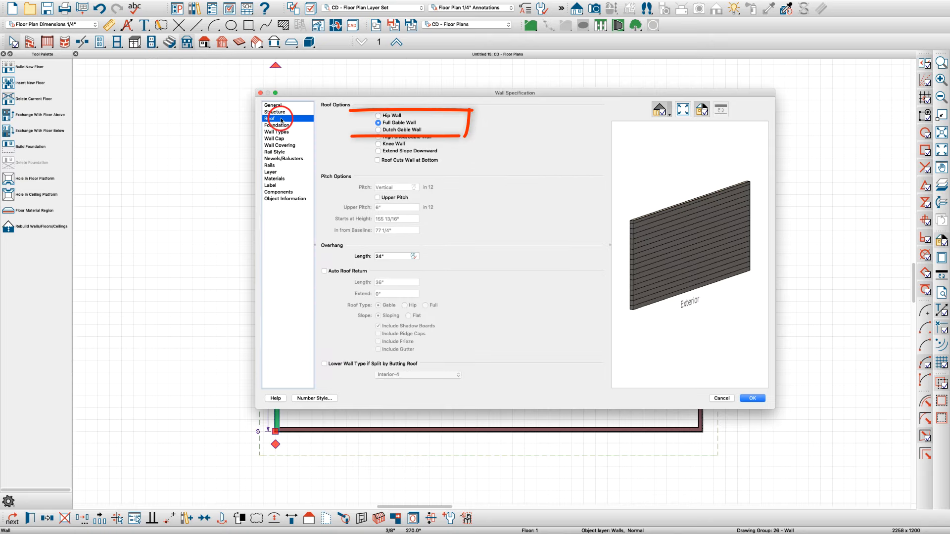
pyautogui.press('Return')
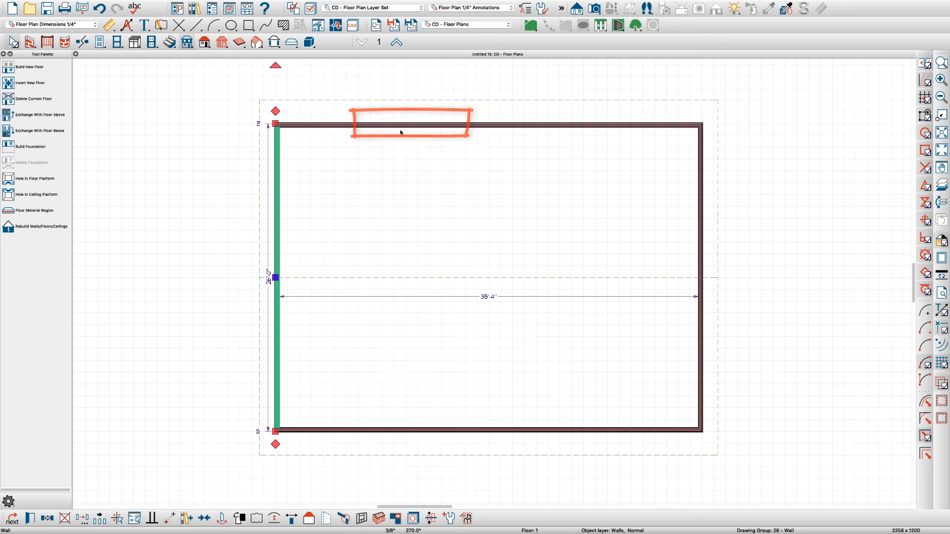
pyautogui.press('Escape')
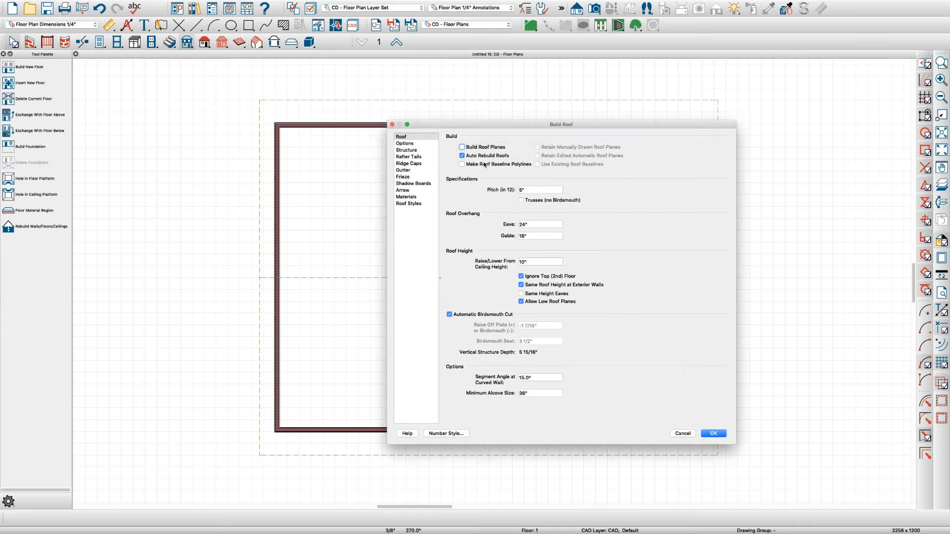
pyautogui.press('Return')
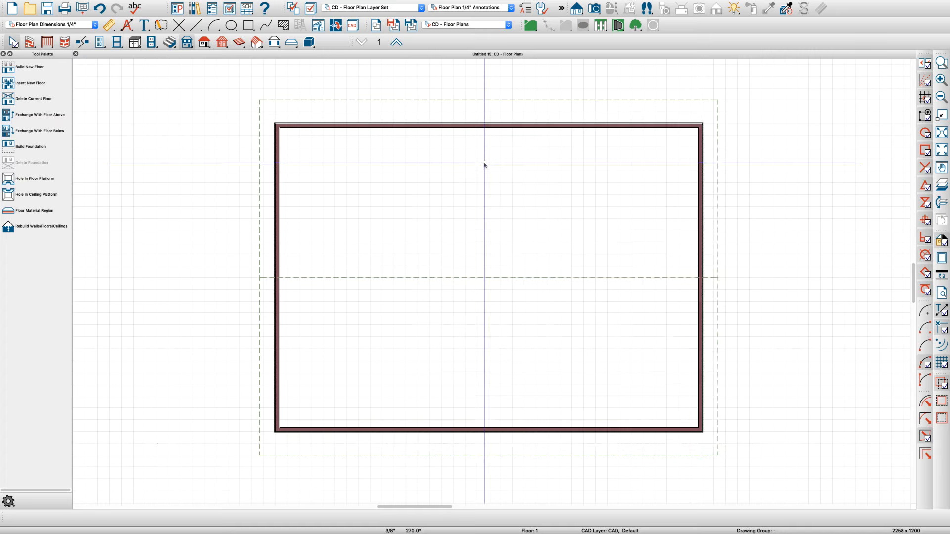
# Switch both end walls to hip walls and back to gable walls.
pyautogui.click(277, 398)
pyautogui.keyDown('shift'); pyautogui.click(700, 378); pyautogui.keyUp('shift')
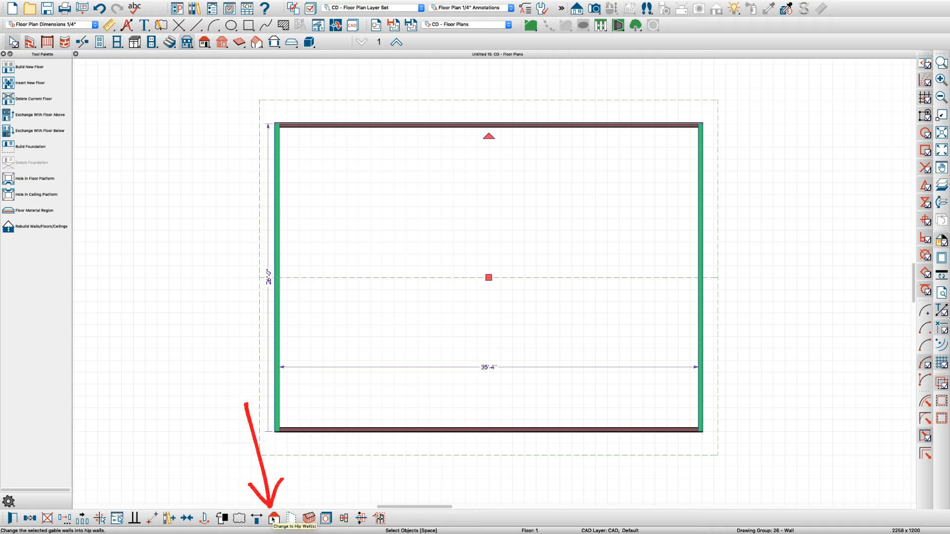
pyautogui.click(274, 518)
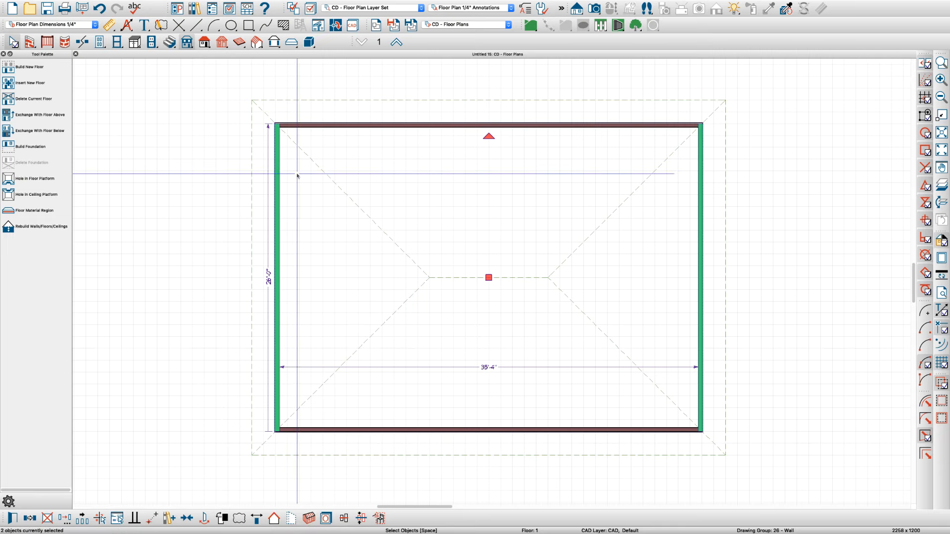
pyautogui.click(275, 519)
pyautogui.press('Escape')
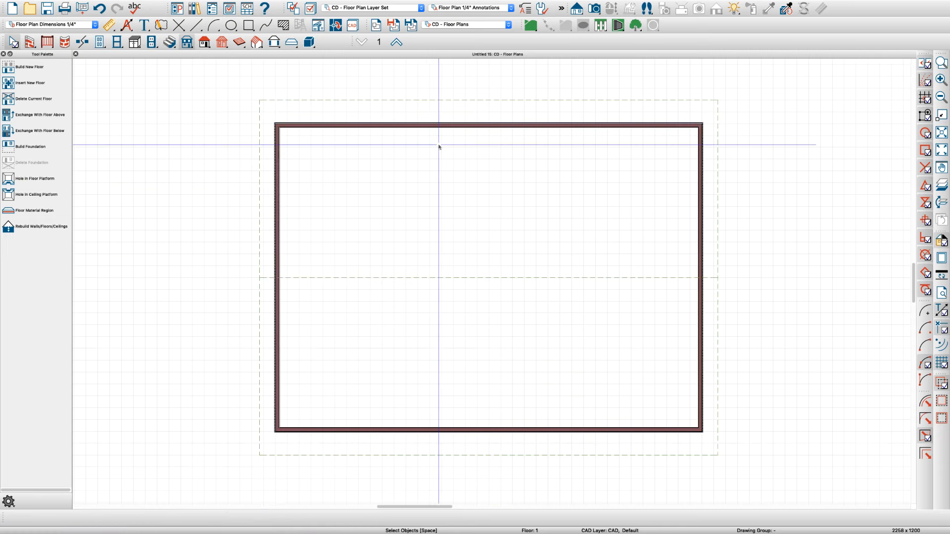
# Create a perspective full overview of the house.
pyautogui.hotkey('shift', 'o')
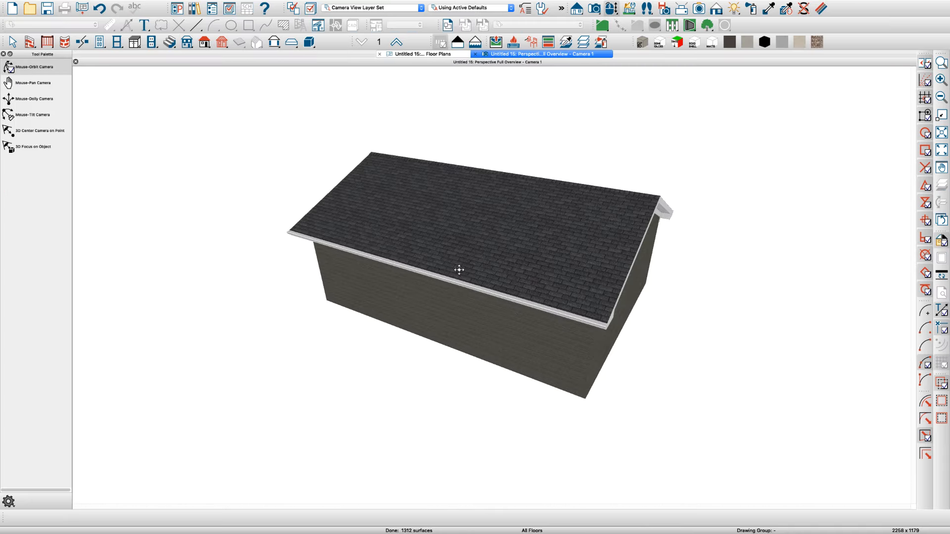
# Delete the gutter molding profile from both roof planes.
pyautogui.moveTo(458, 264)
pyautogui.mouseDown()
pyautogui.moveTo(418, 234)
pyautogui.moveTo(395, 238)
pyautogui.moveTo(450, 265)
pyautogui.moveTo(414, 256)
pyautogui.moveTo(405, 278)
pyautogui.moveTo(505, 254)
pyautogui.moveTo(470, 267)
pyautogui.mouseUp()
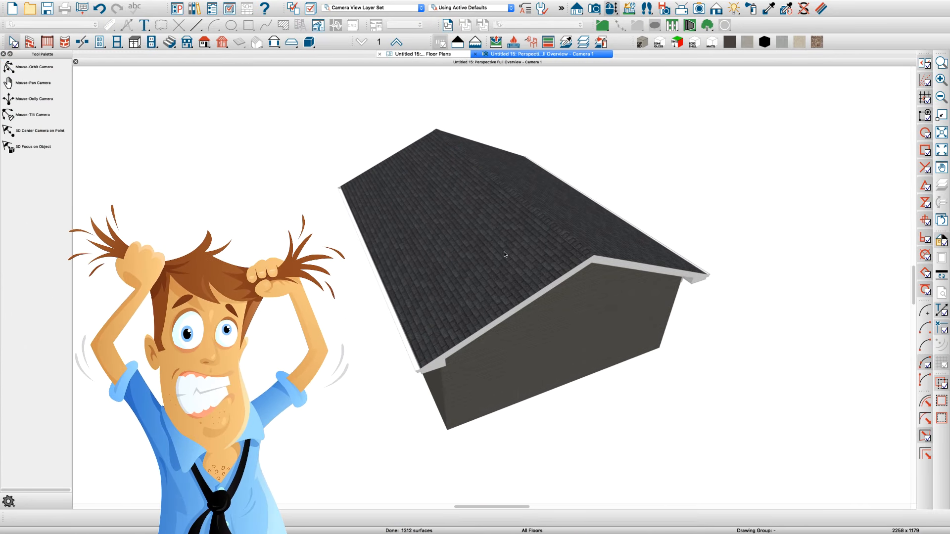
pyautogui.click(504, 254)
pyautogui.keyDown('shift'); pyautogui.click(588, 222); pyautogui.keyUp('shift')
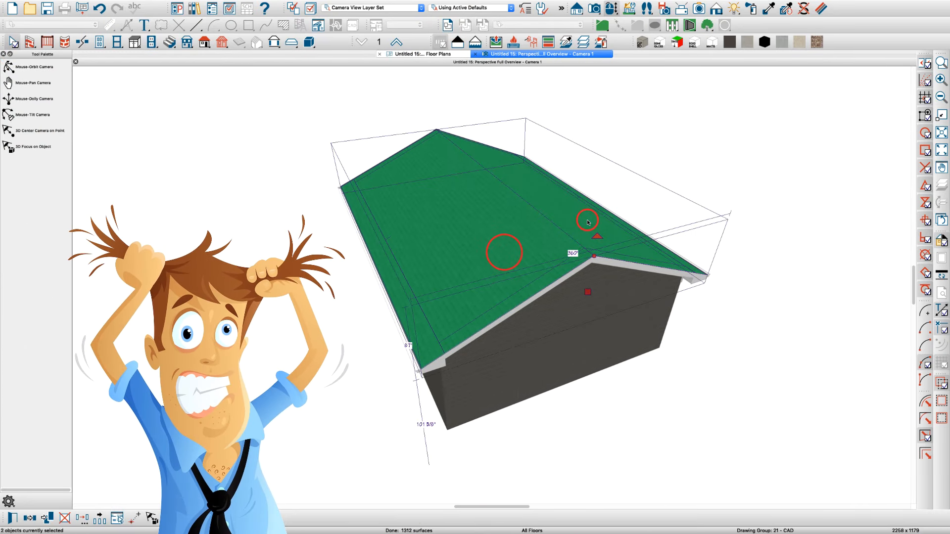
pyautogui.doubleClick(586, 223)
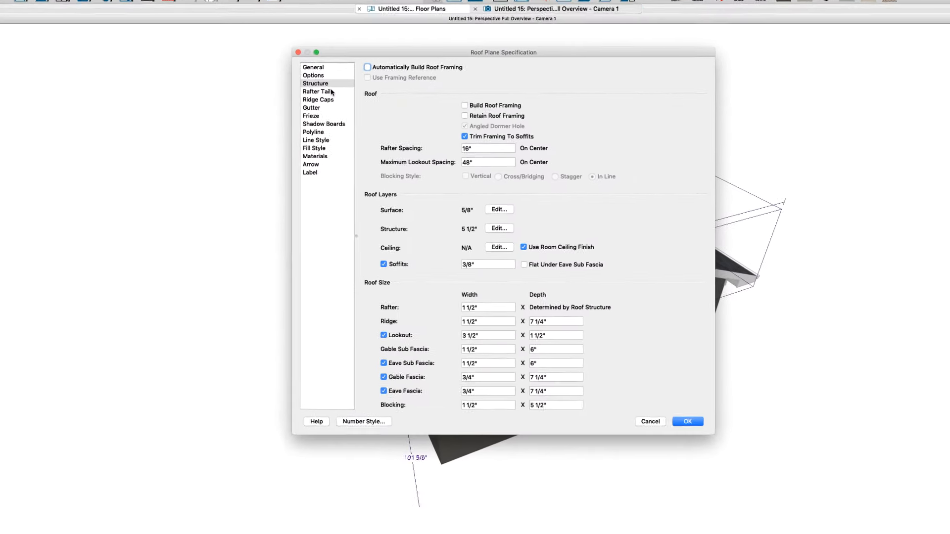
pyautogui.click(308, 91)
pyautogui.click(698, 107)
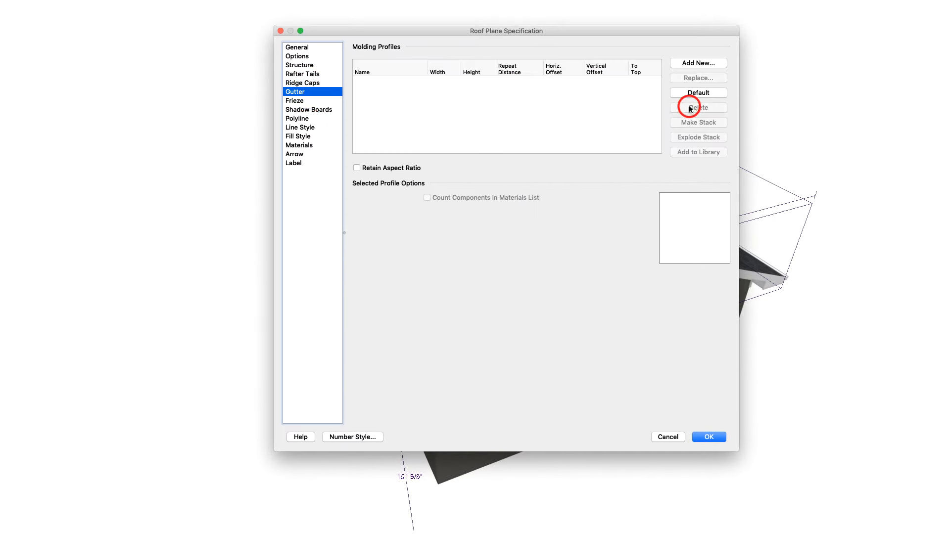
# Set the eave fascia of both roof planes to 1" wide and 12" deep.
pyautogui.click(305, 65)
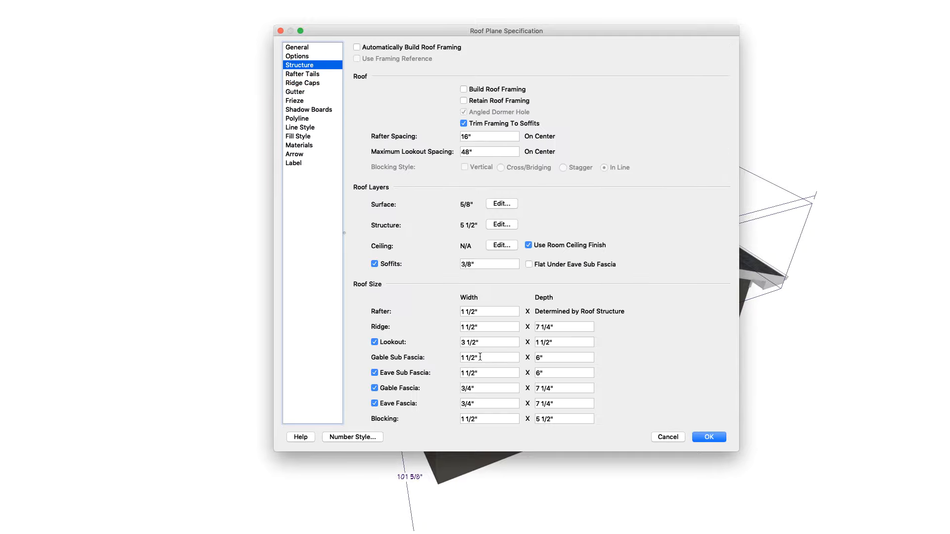
pyautogui.click(568, 389)
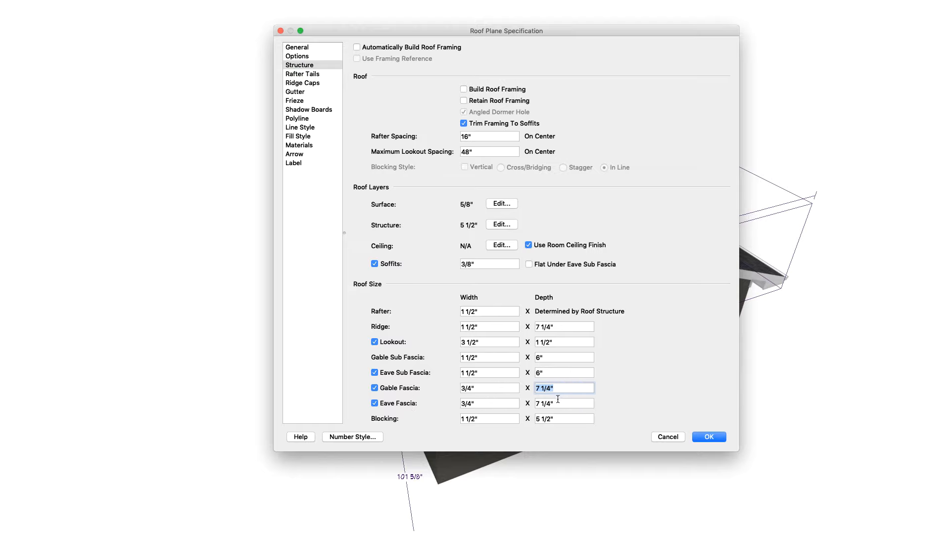
pyautogui.click(564, 404)
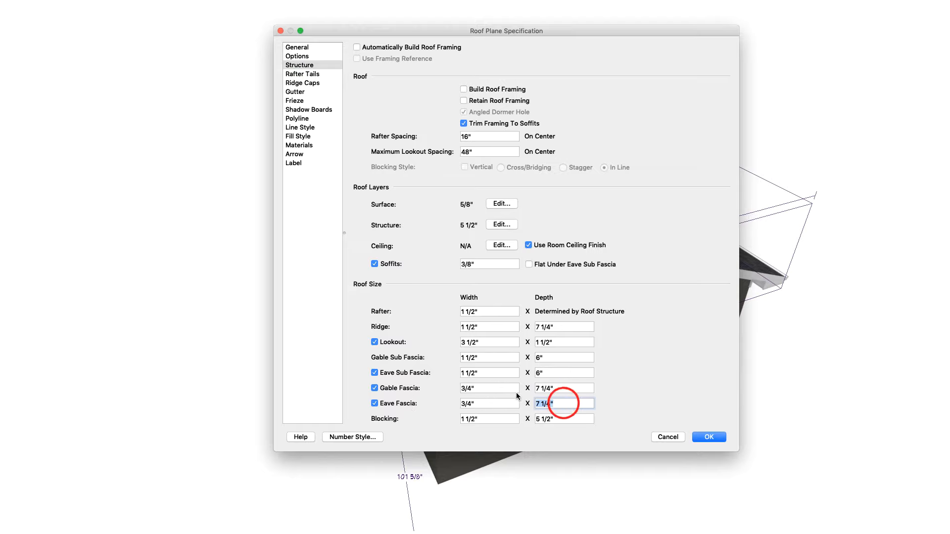
pyautogui.write('12')
pyautogui.press('Tab')
pyautogui.click(505, 402)
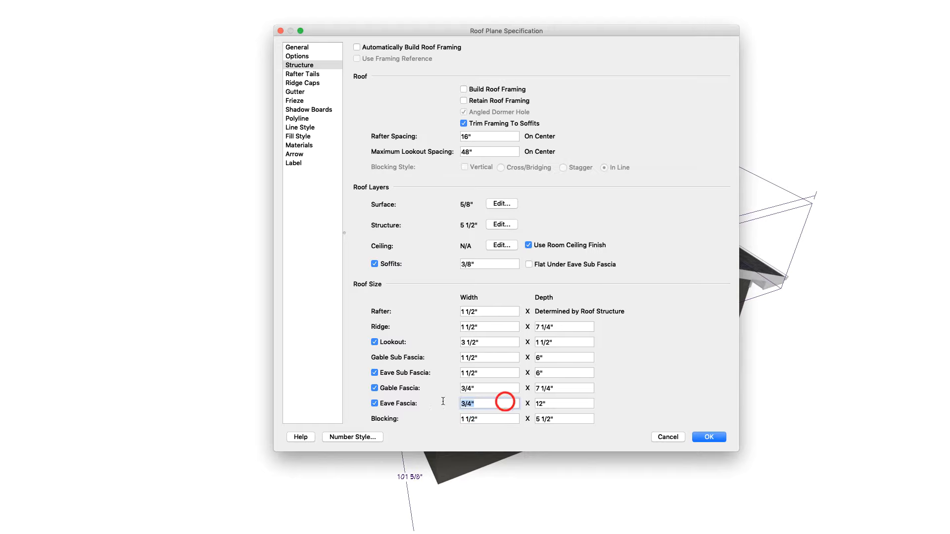
pyautogui.write('1')
# Set the gable fascia width to 1" and the eave sub fascia depth to 10".
pyautogui.hotkey('shift', 'Tab')
pyautogui.hotkey('shift', 'Tab')
pyautogui.hotkey('shift', 'Tab')
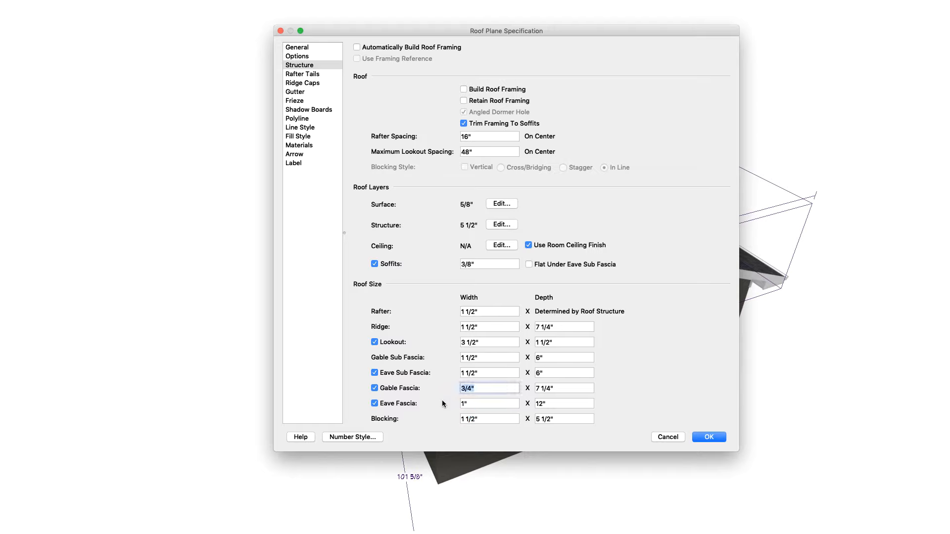
pyautogui.write('1')
pyautogui.hotkey('shift', 'Tab')
pyautogui.click(556, 372)
pyautogui.write('10.')
# Delete the frieze profile CA-001 and add the vertical CA-001 library profile as a shadow board.
pyautogui.click(300, 102)
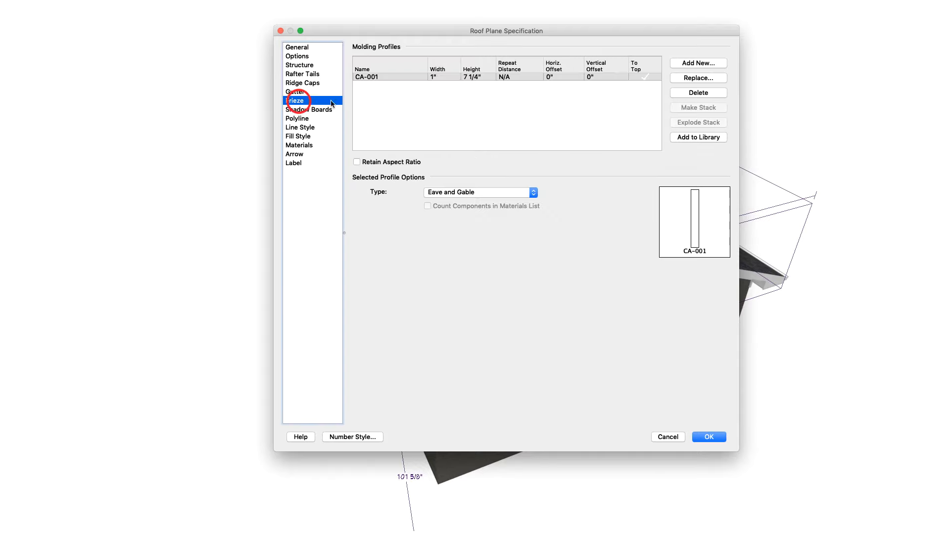
pyautogui.click(682, 93)
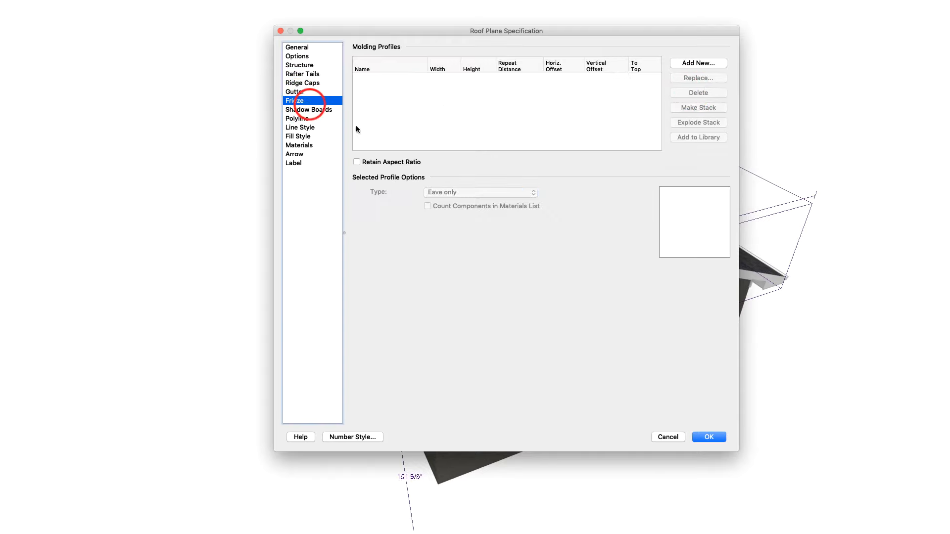
pyautogui.click(309, 110)
pyautogui.click(700, 64)
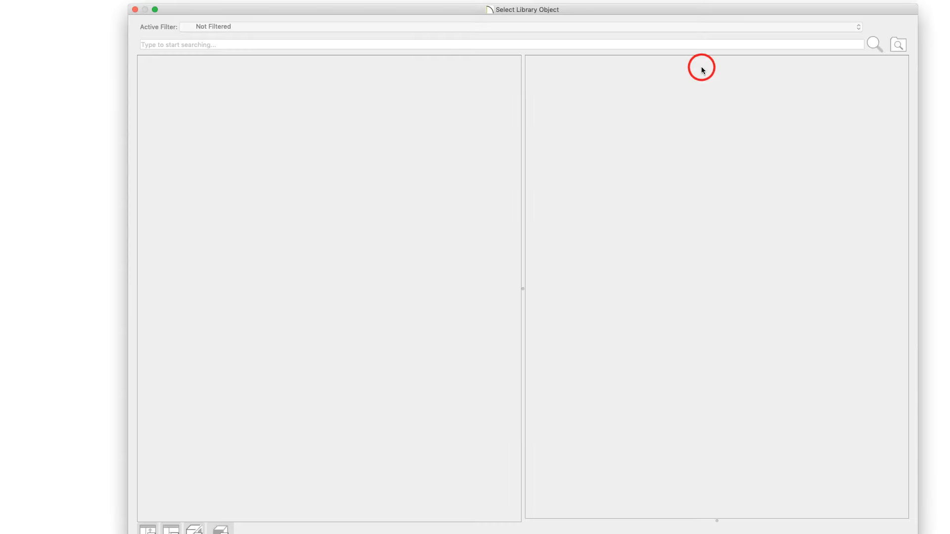
pyautogui.write('-001')
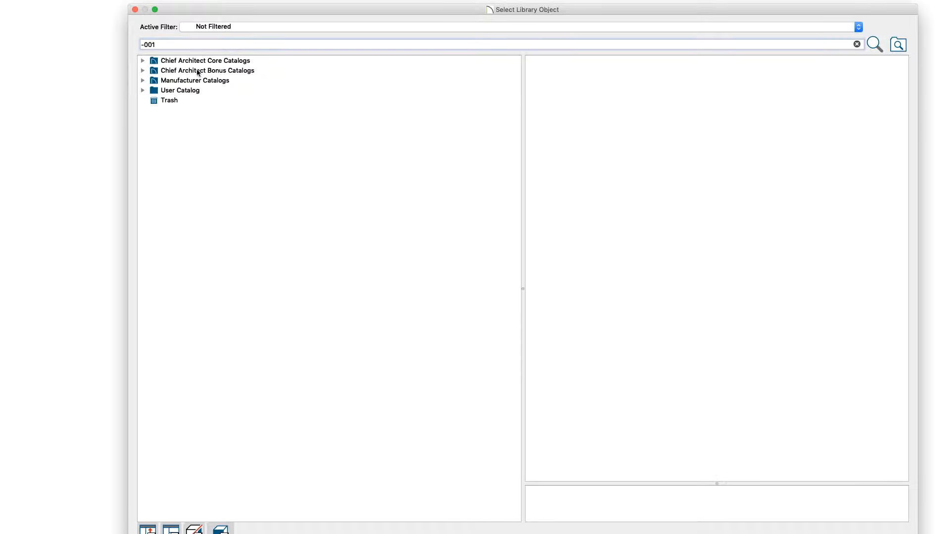
pyautogui.press('Return')
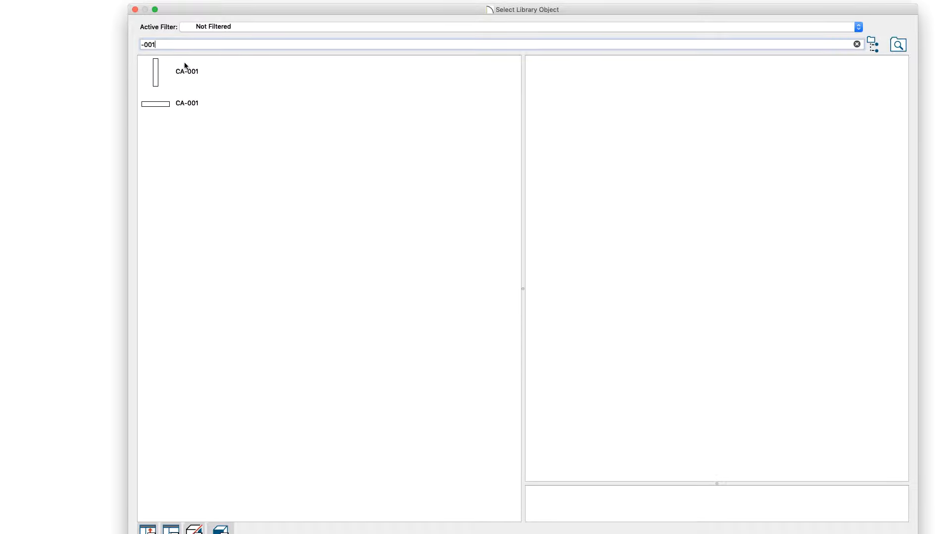
pyautogui.click(182, 68)
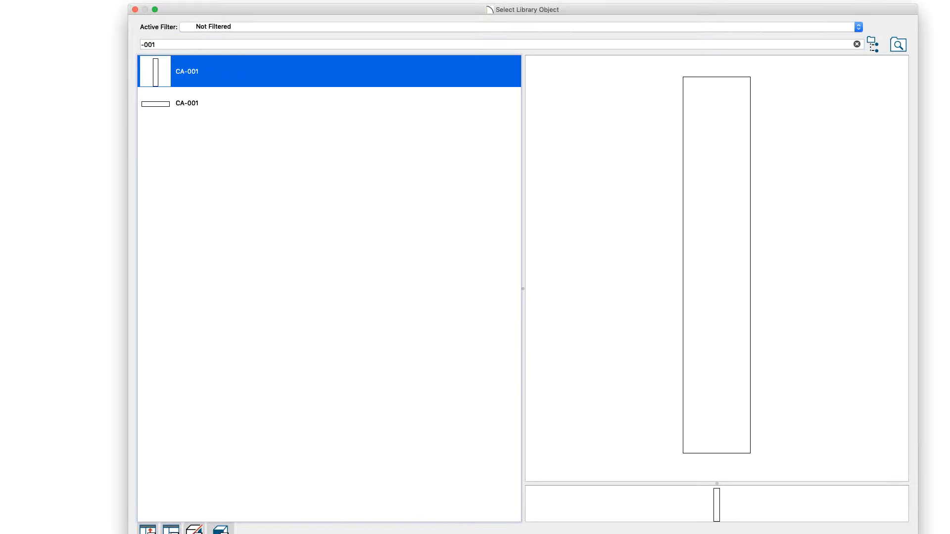
pyautogui.press('Return')
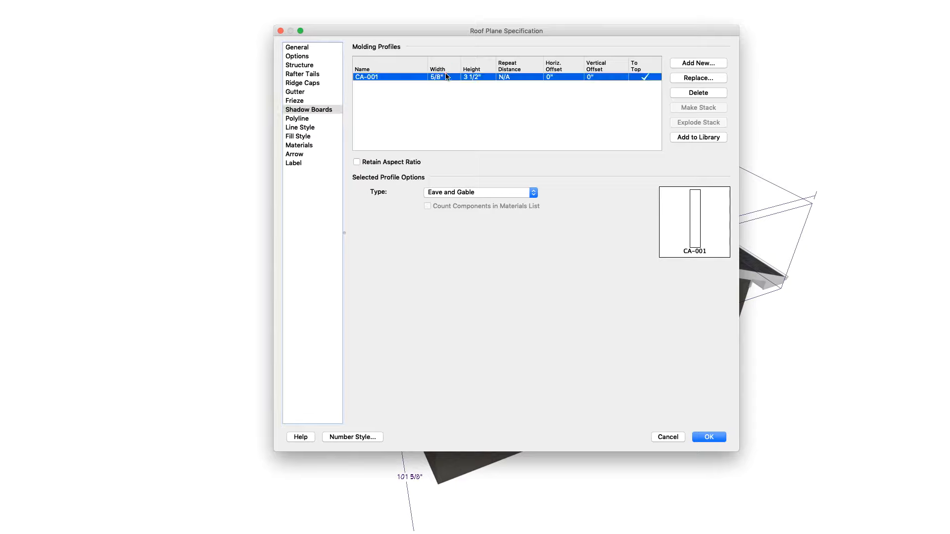
# Set the CA-001 shadow board's width to 1" and apply the changes to both roof planes.
pyautogui.click(442, 75)
pyautogui.write('1')
pyautogui.press('Tab')
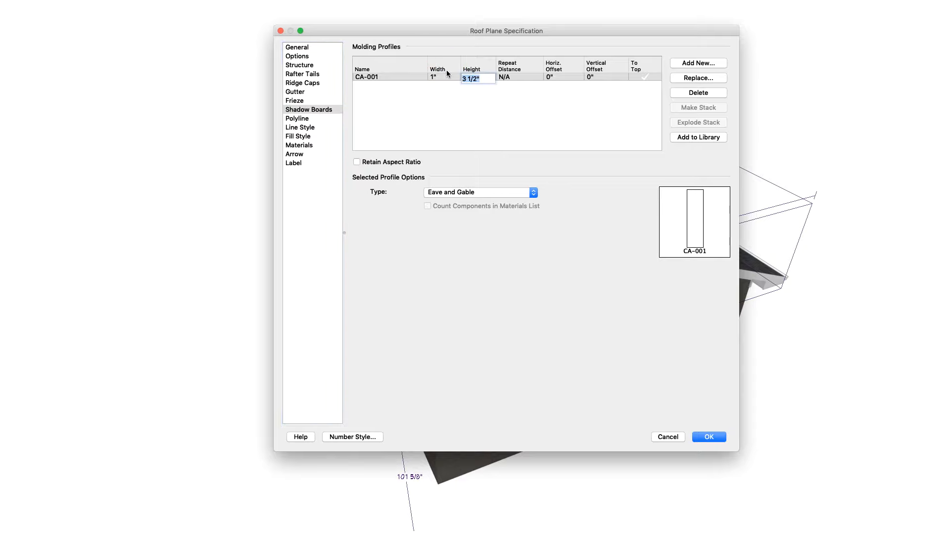
pyautogui.press('Return')
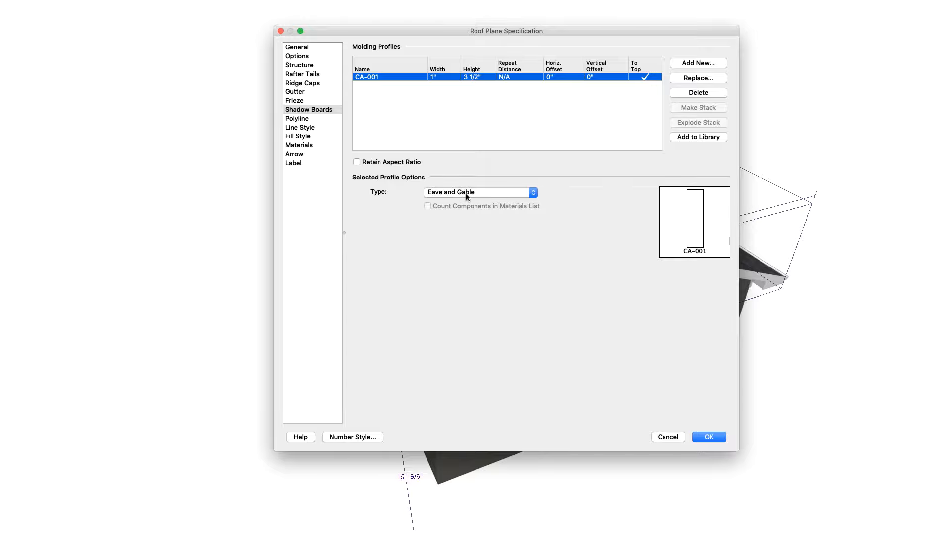
pyautogui.click(708, 437)
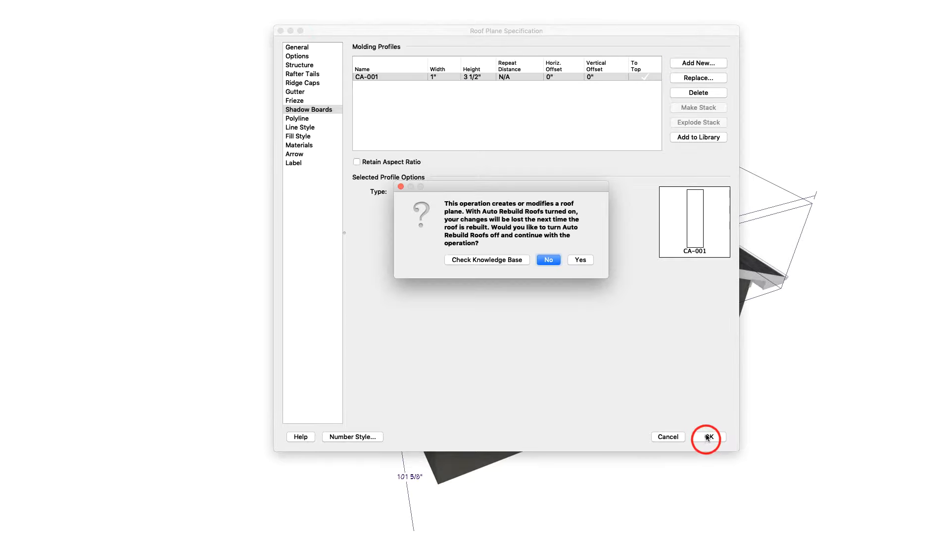
pyautogui.press('Return')
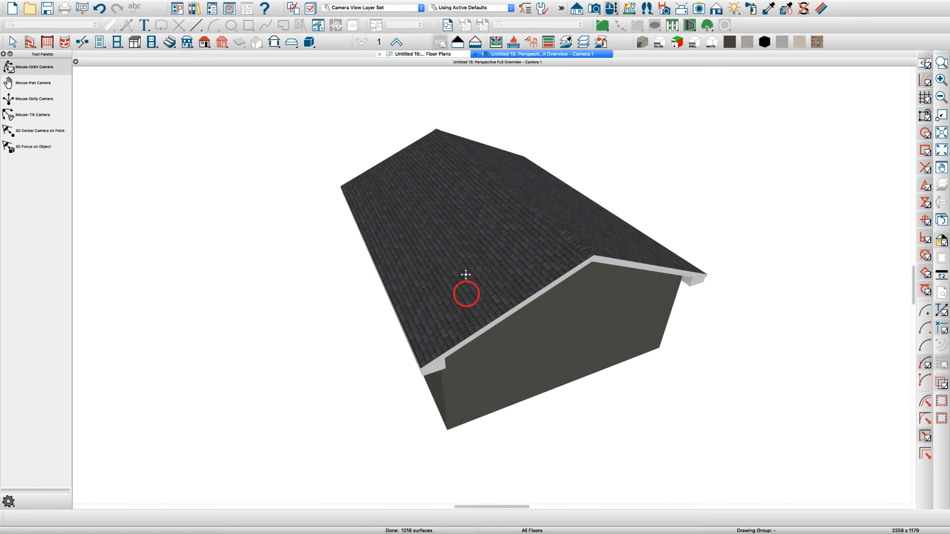
# Inspect the eaves, the fascia and the triangular gable wall above the first floor in 3D.
pyautogui.moveTo(465, 275); pyautogui.dragTo(472, 226)
pyautogui.scroll(5, 462, 145)
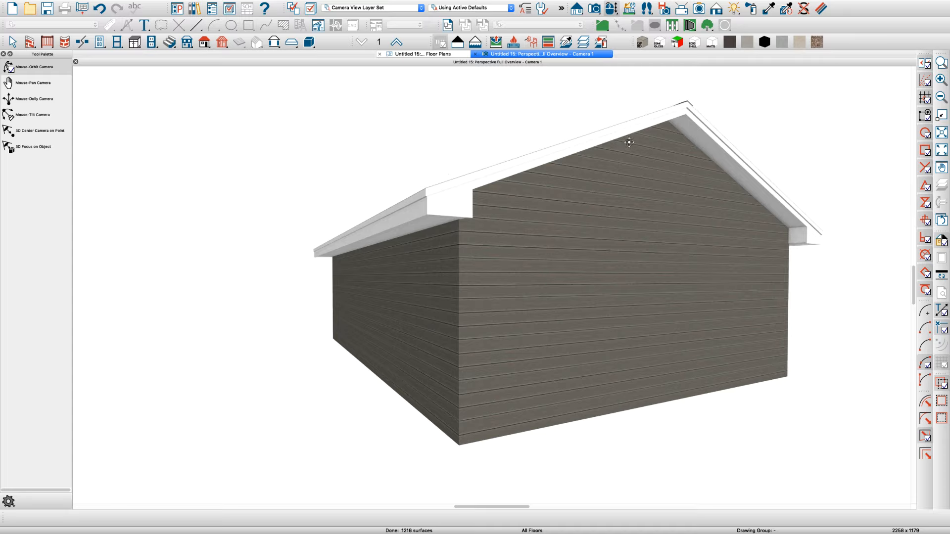
pyautogui.moveTo(416, 235); pyautogui.dragTo(428, 250)
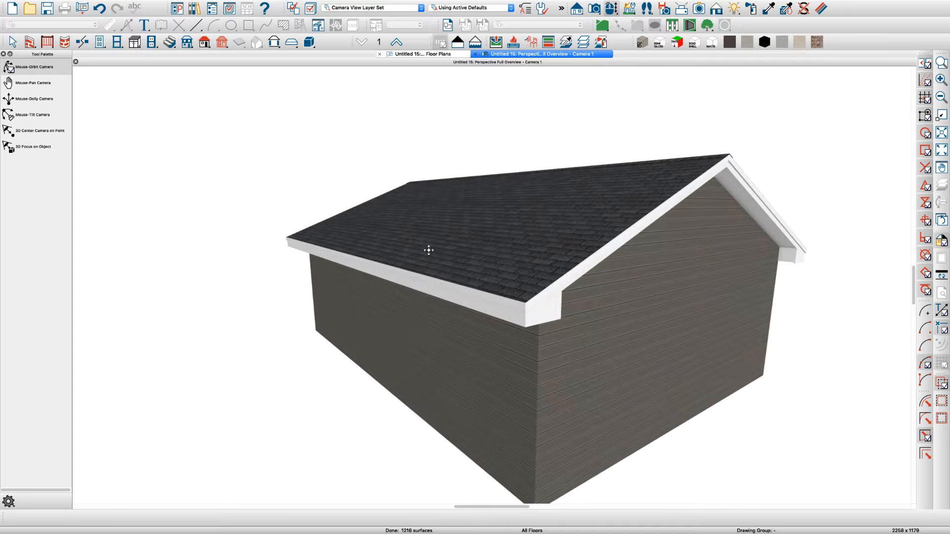
pyautogui.press('space')
pyautogui.click(674, 264)
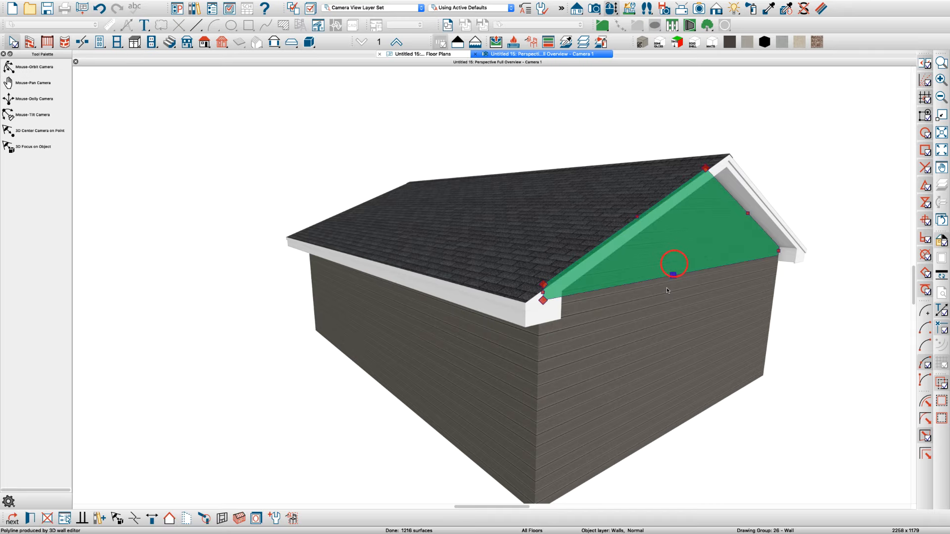
pyautogui.press('Escape')
# On floor 2, copy the Siding-4 wall type of the plan's right end wall and name the copy "Siding-4: Gable Extension".
pyautogui.click(441, 55)
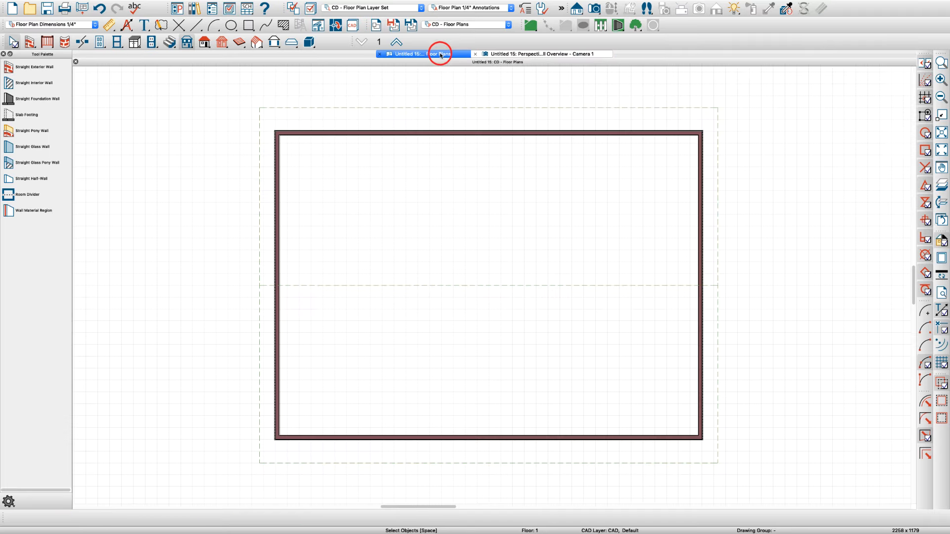
pyautogui.click(399, 43)
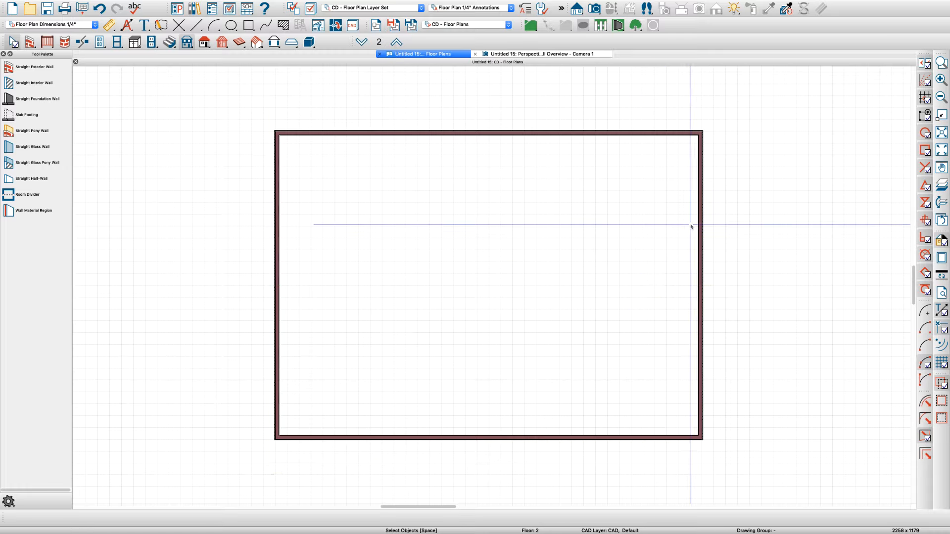
pyautogui.click(703, 242)
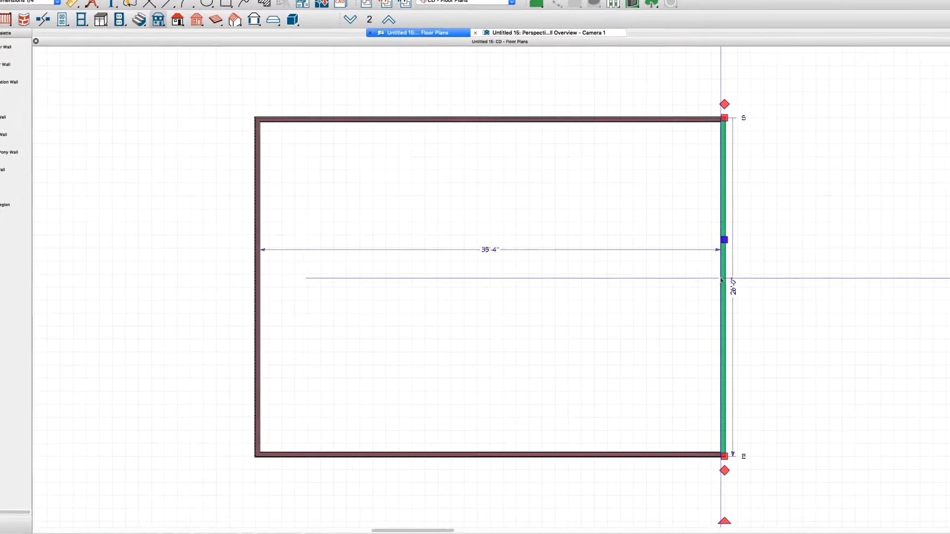
pyautogui.doubleClick(700, 279)
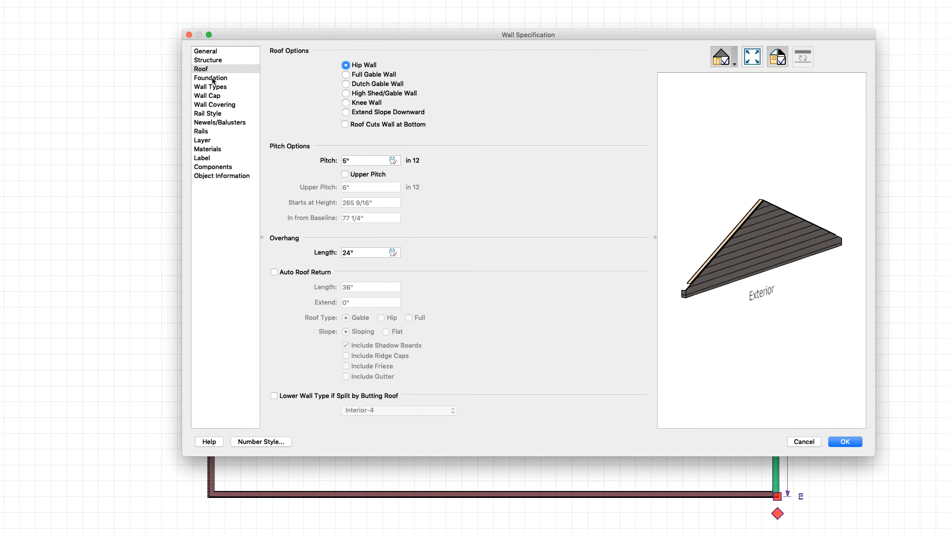
pyautogui.click(211, 87)
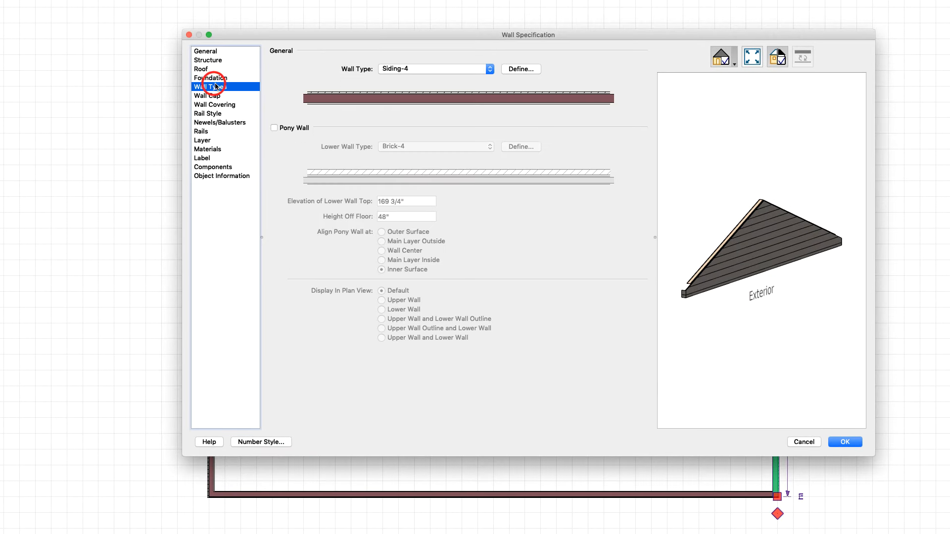
pyautogui.click(521, 69)
pyautogui.click(288, 93)
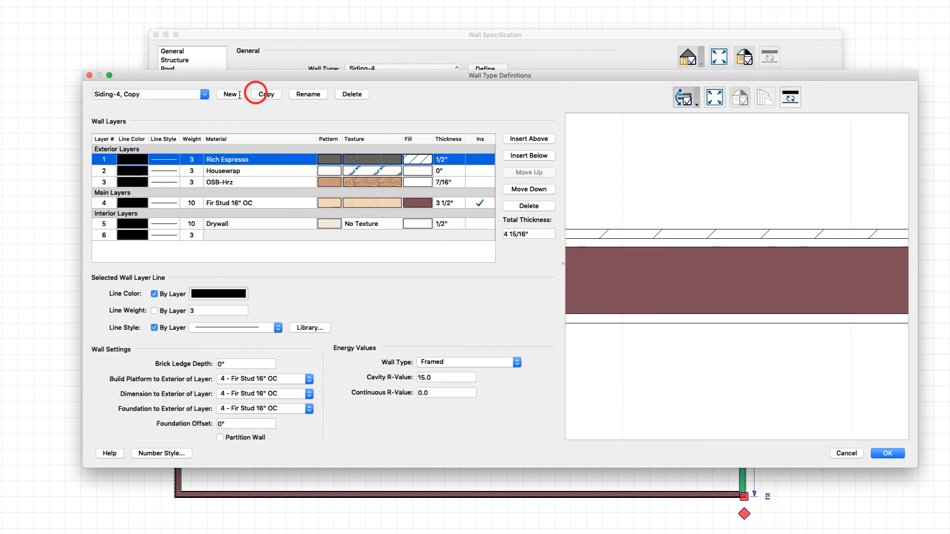
pyautogui.click(119, 94)
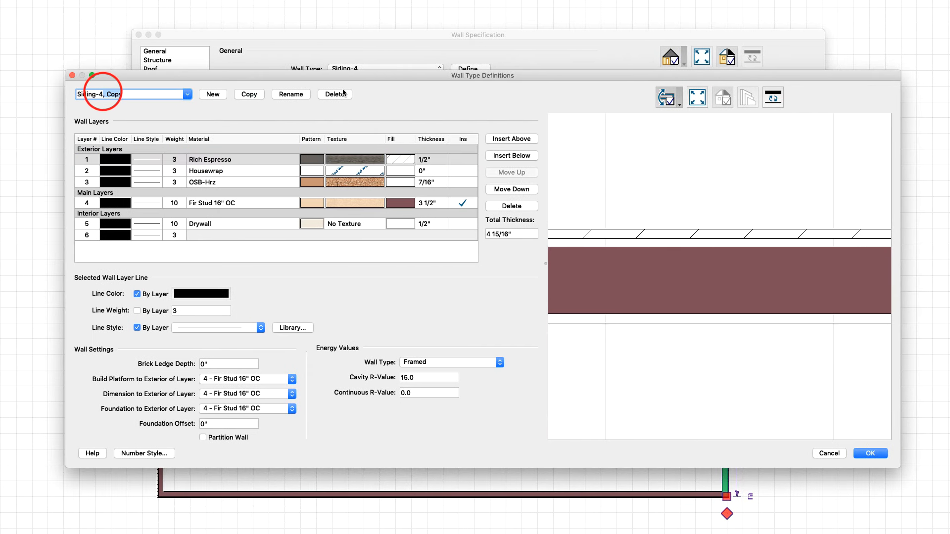
pyautogui.write(':')
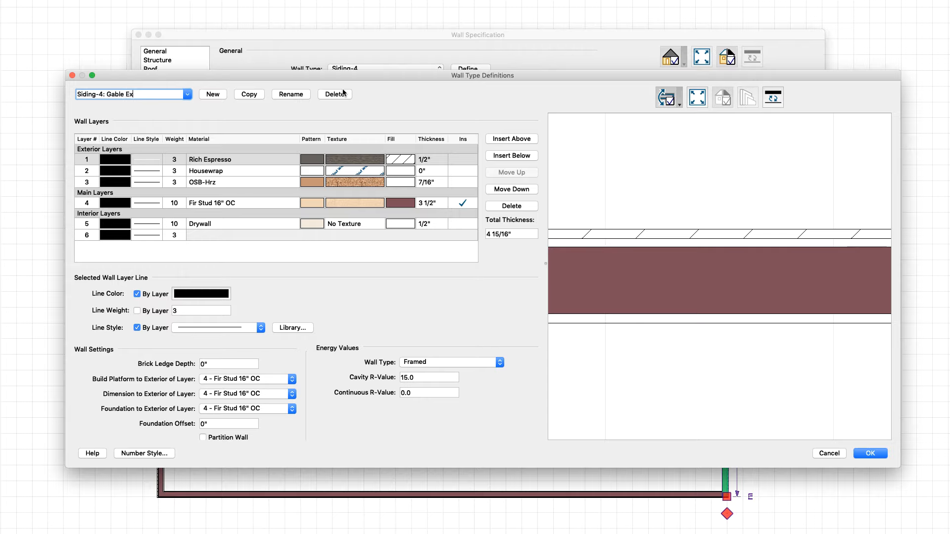
pyautogui.press('Tab')
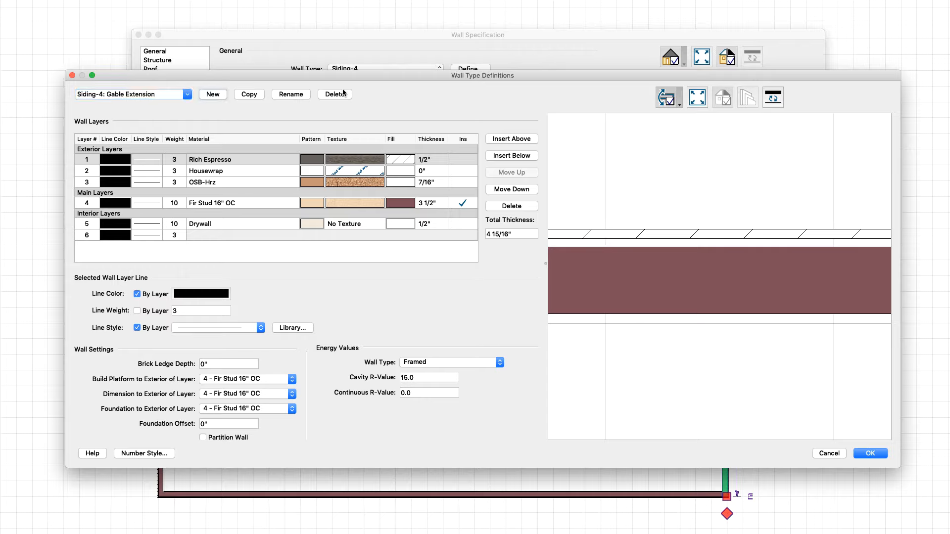
# Insert a second Fir Stud 16" OC layer above the main layer and move it up into the exterior layers.
pyautogui.click(208, 205)
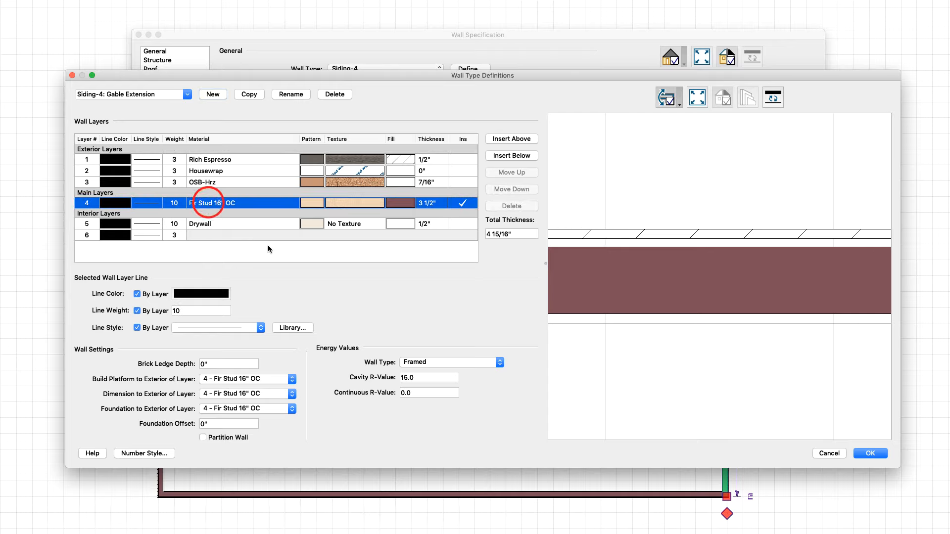
pyautogui.click(505, 141)
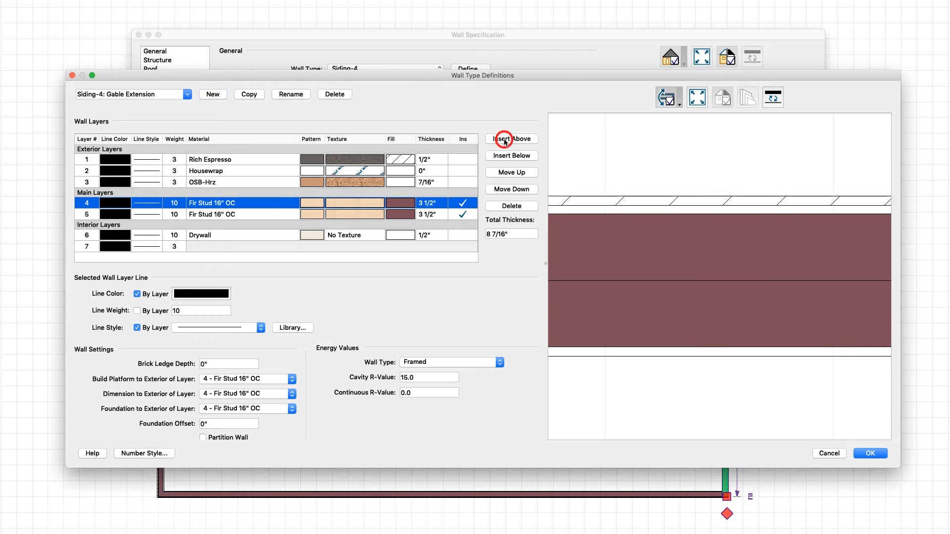
pyautogui.click(514, 173)
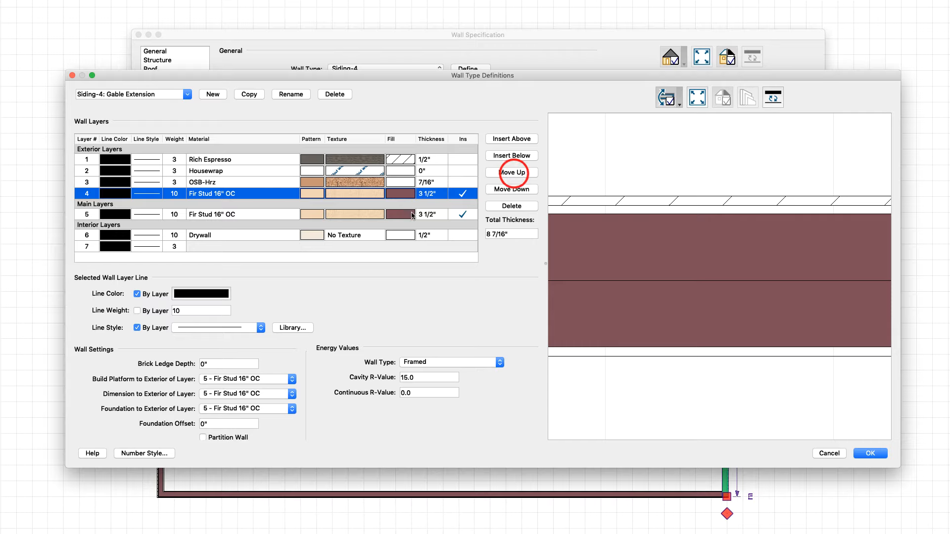
# Set the thickness of the Fir Stud layer in the exterior layers to 5 1/2".
pyautogui.click(434, 193)
pyautogui.write('5.5')
pyautogui.press('Return')
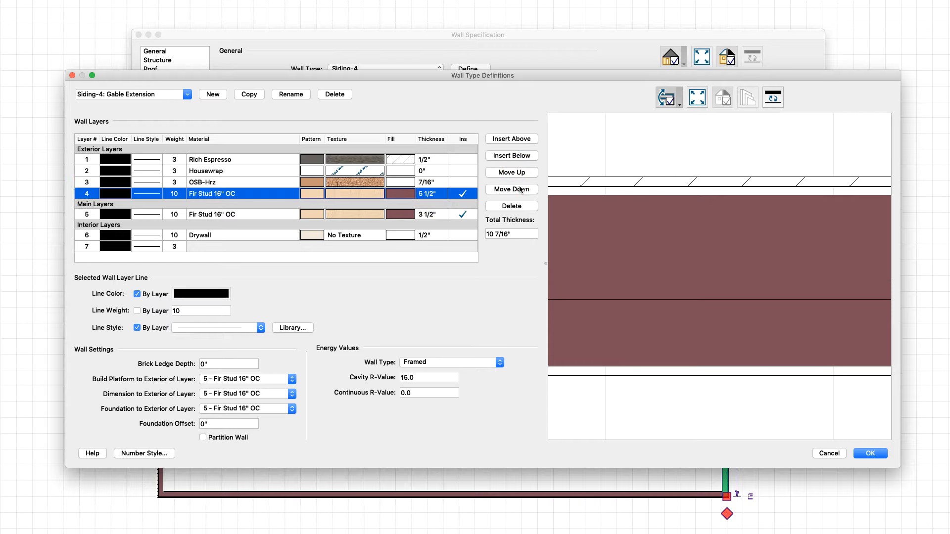
# Give the exterior Fir Stud layer a solid yellow fill and apply the Siding-4: Gable Extension type to the wall.
pyautogui.click(407, 194)
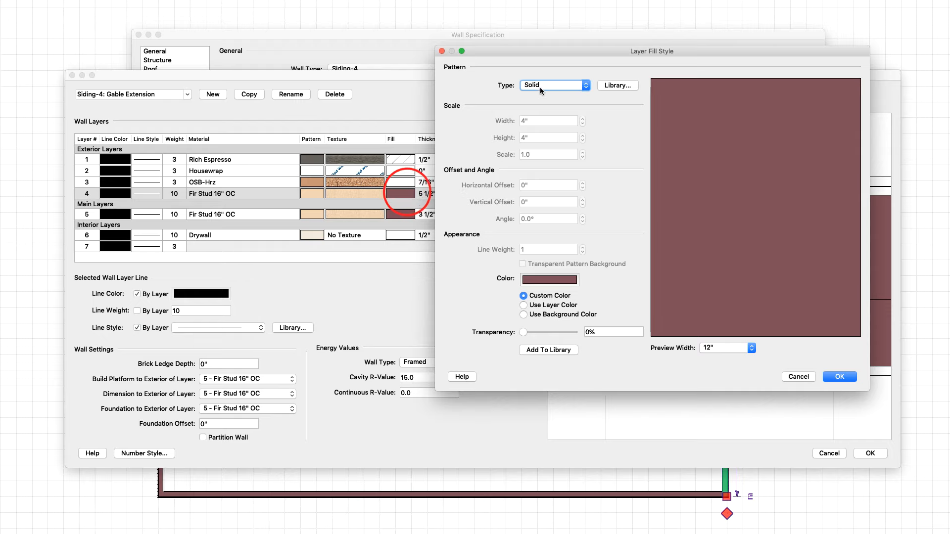
pyautogui.click(541, 280)
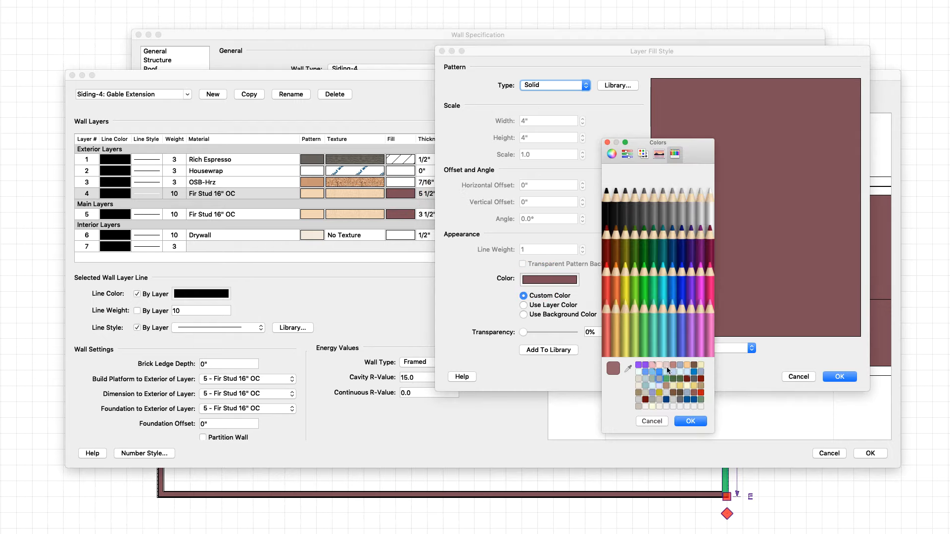
pyautogui.click(680, 387)
pyautogui.click(690, 421)
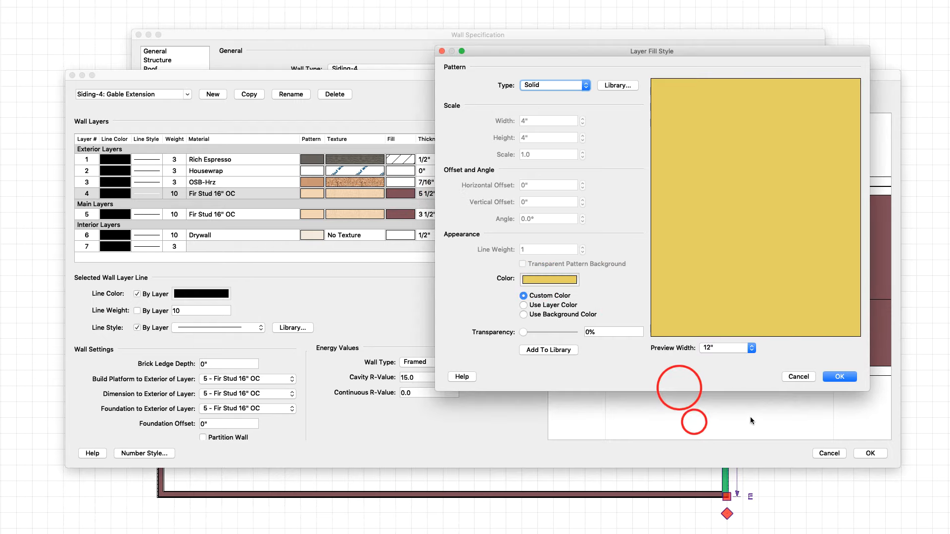
pyautogui.click(849, 379)
pyautogui.click(878, 453)
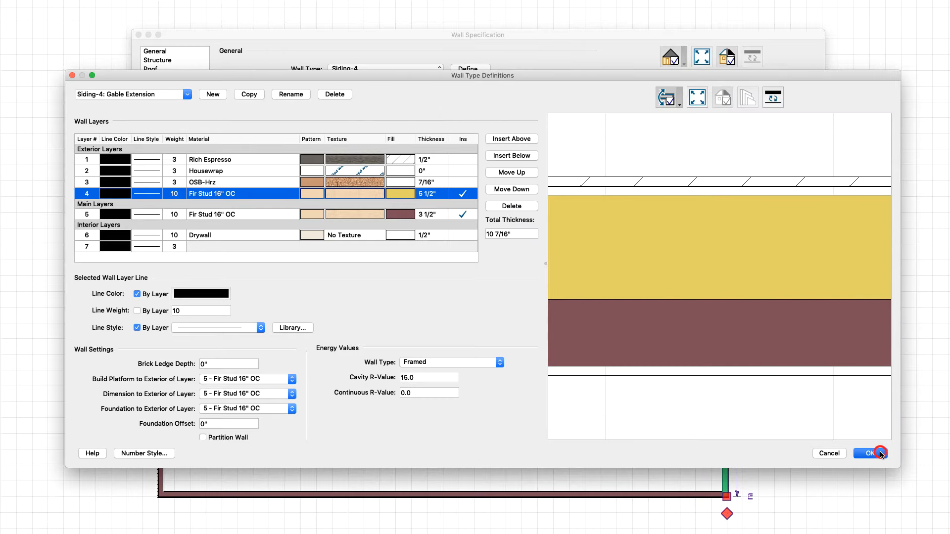
pyautogui.click(794, 442)
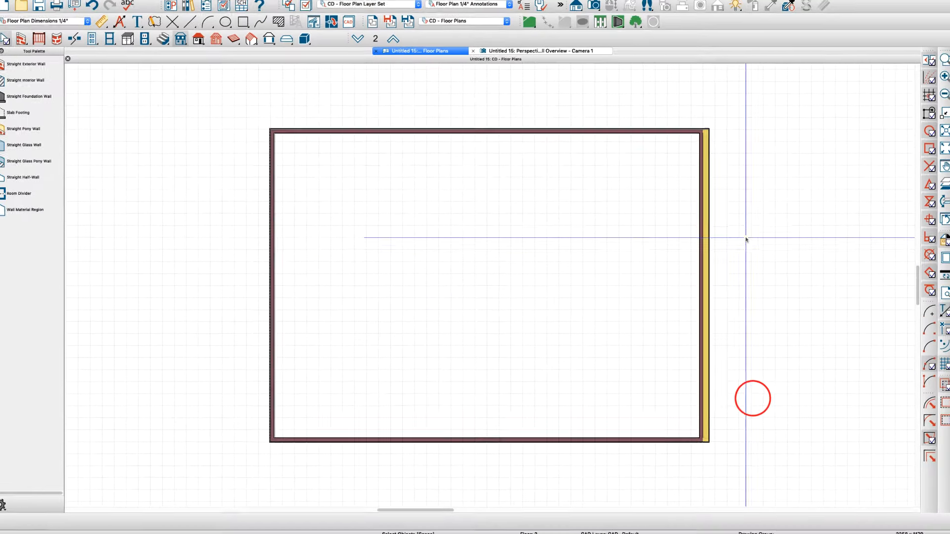
# Examine in 3D how the thickened gable wall overhangs the first-floor wall and meets the eaves.
pyautogui.click(534, 51)
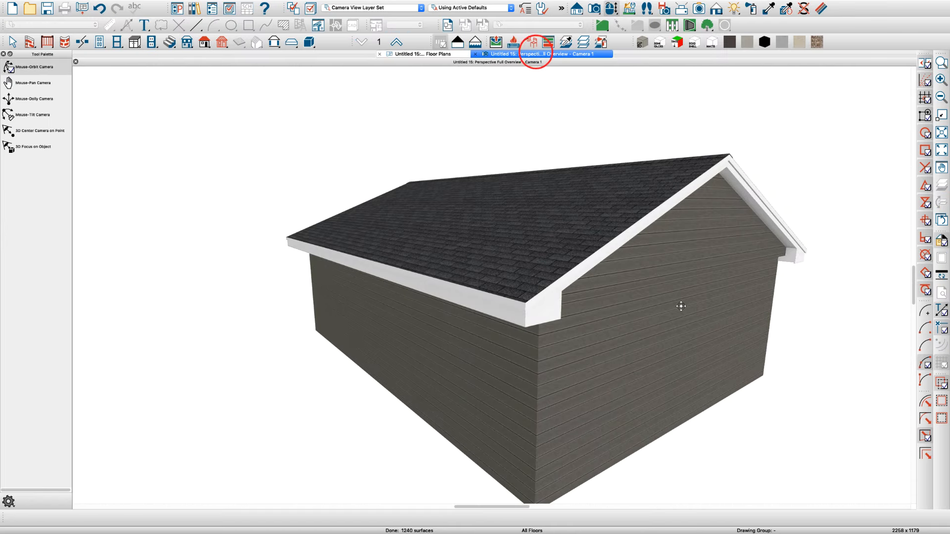
pyautogui.moveTo(682, 306); pyautogui.dragTo(686, 208)
pyautogui.scroll(2, 743, 140)
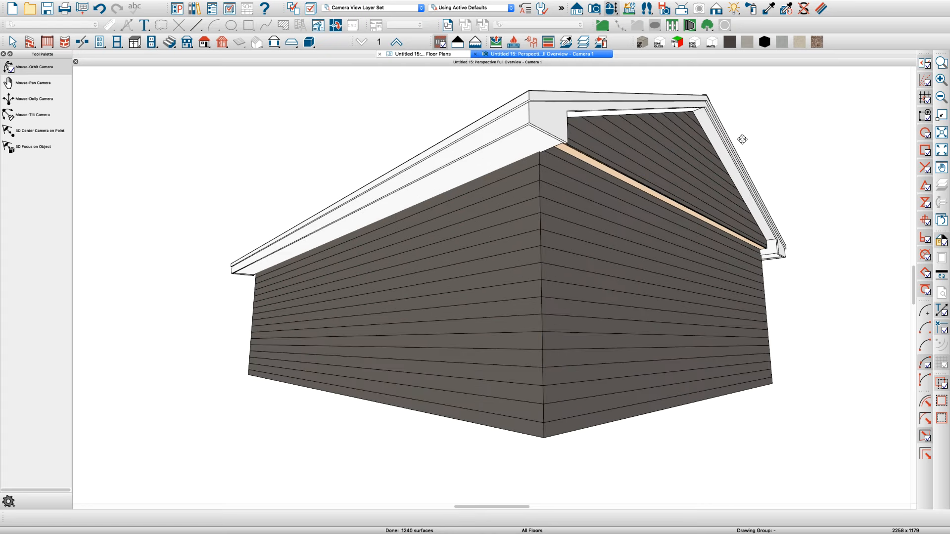
pyautogui.moveTo(722, 150); pyautogui.dragTo(625, 161)
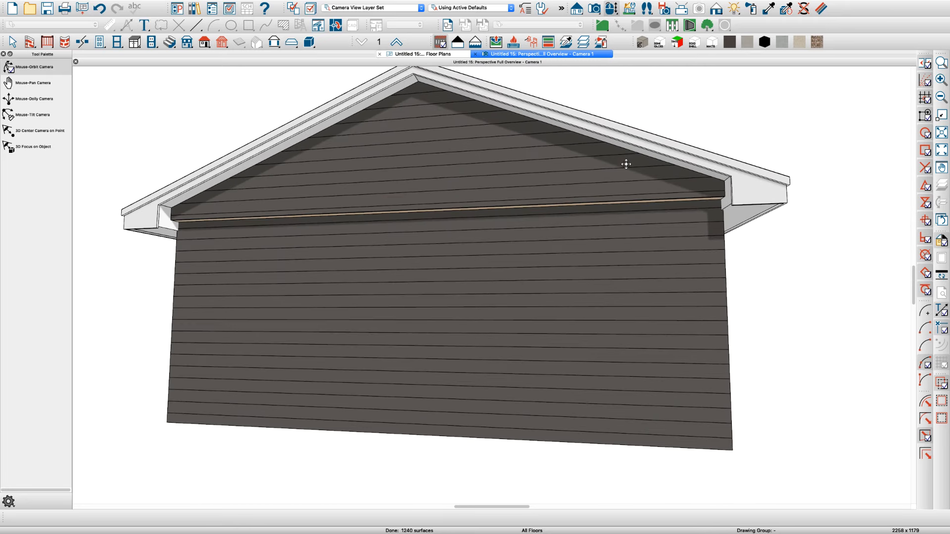
pyautogui.press('space')
pyautogui.scroll(2, 739, 207)
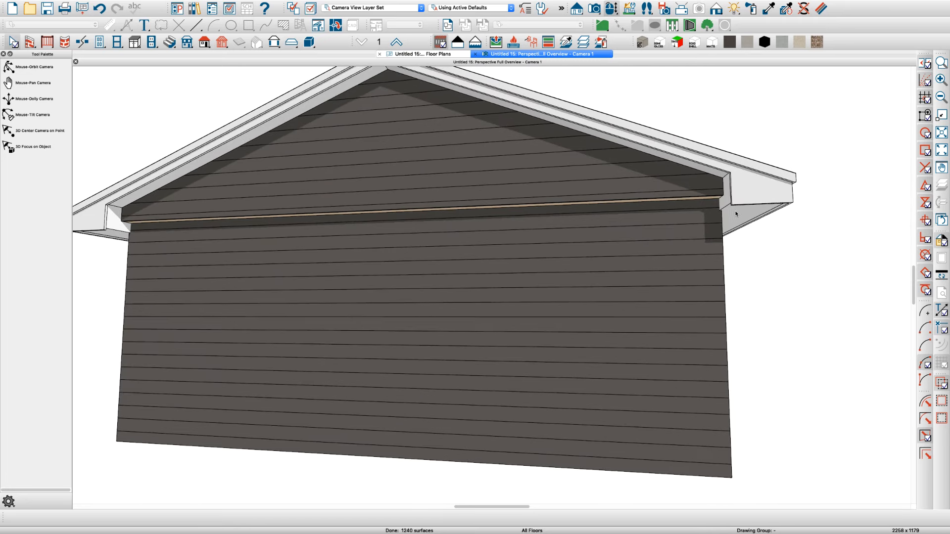
pyautogui.scroll(-4, 663, 193)
pyautogui.press('space')
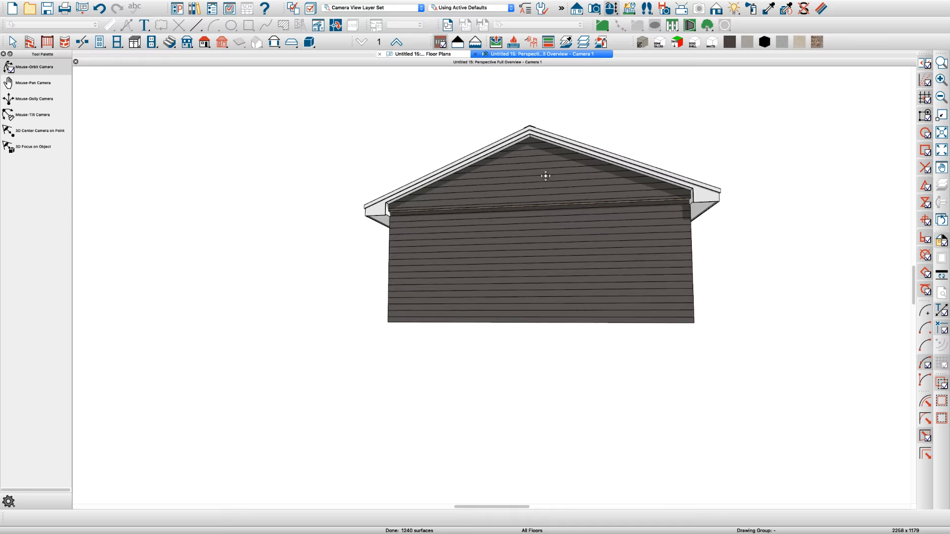
pyautogui.moveTo(542, 175); pyautogui.dragTo(564, 192)
# Place a window in the first-floor wall below the gable and copy it toward the wall's other end.
pyautogui.press('w')
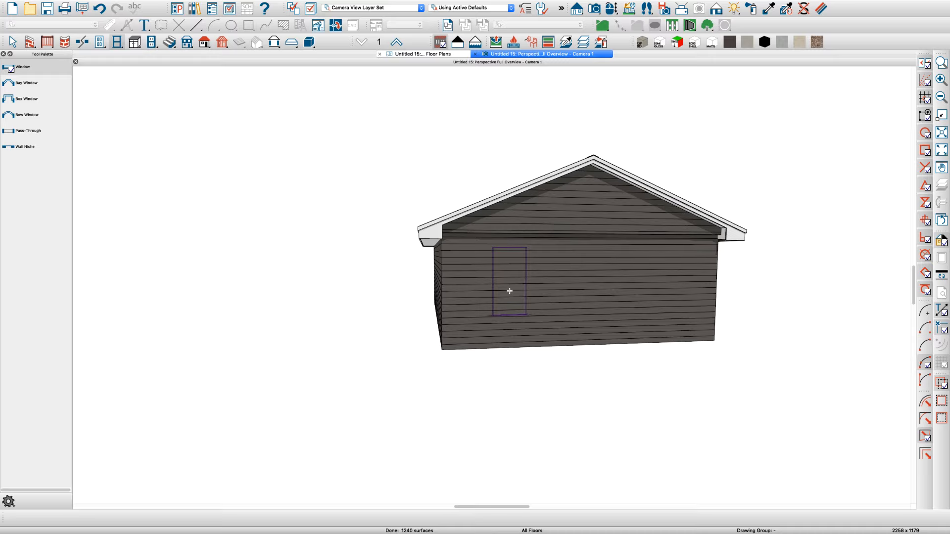
pyautogui.click(510, 291)
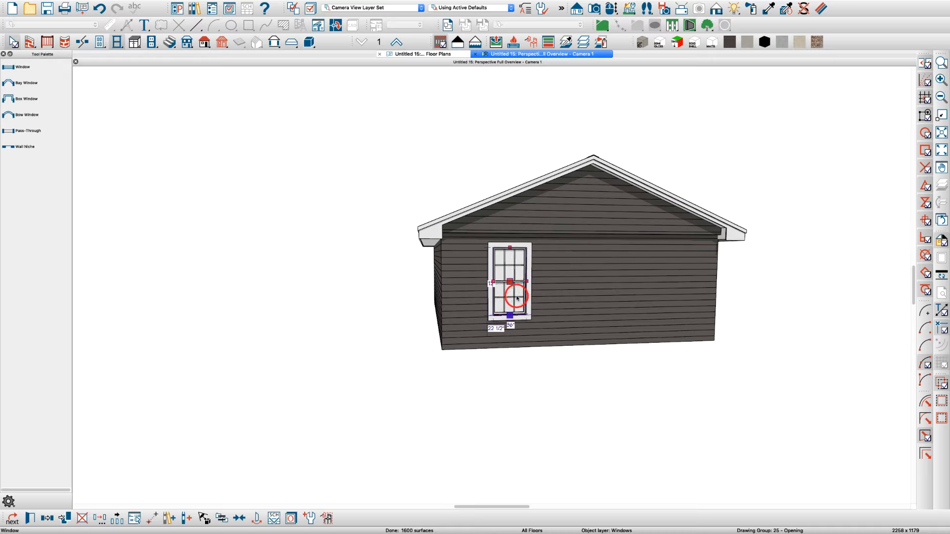
pyautogui.click(517, 298)
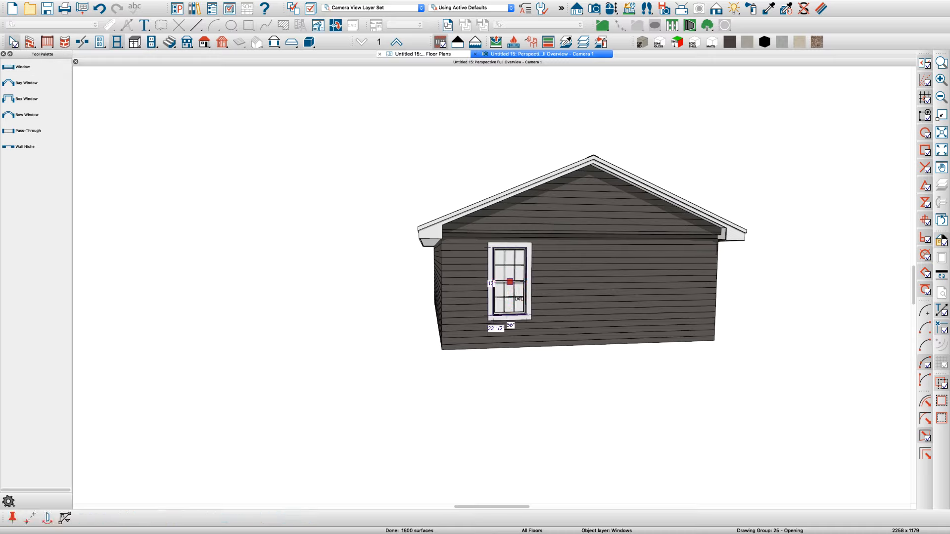
pyautogui.press('Escape')
pyautogui.click(505, 298)
pyautogui.press('c')
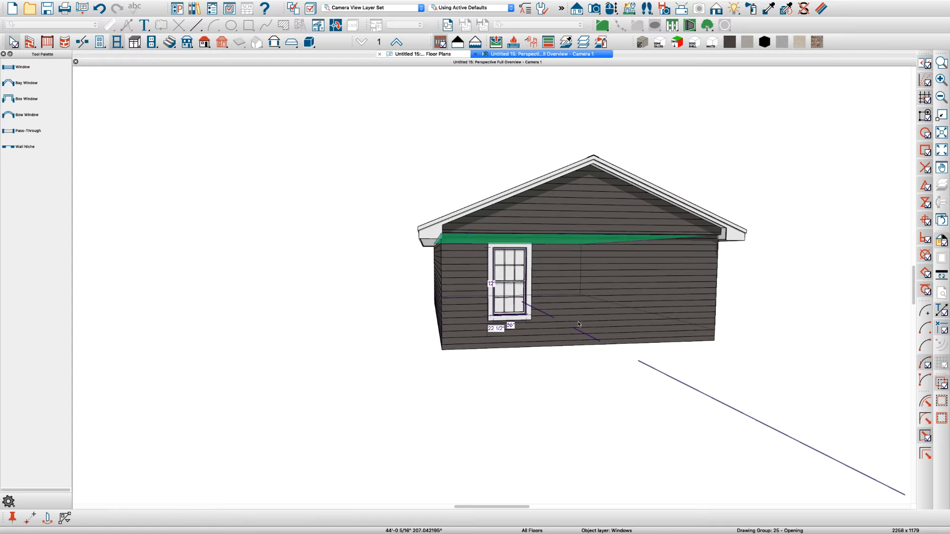
pyautogui.click(578, 323)
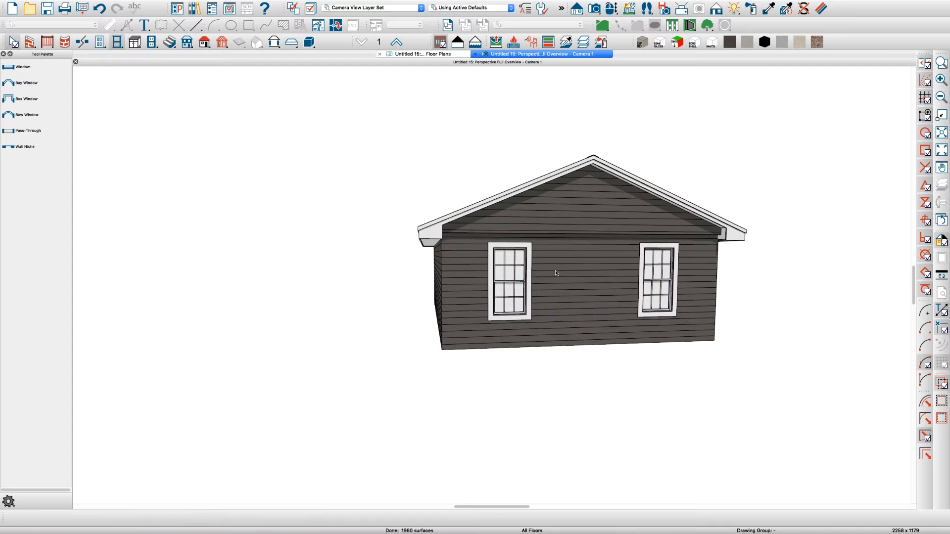
# Select both roof planes and move them down with a Z delta of -6".
pyautogui.scroll(10, 547, 266)
pyautogui.scroll(-6, 491, 256)
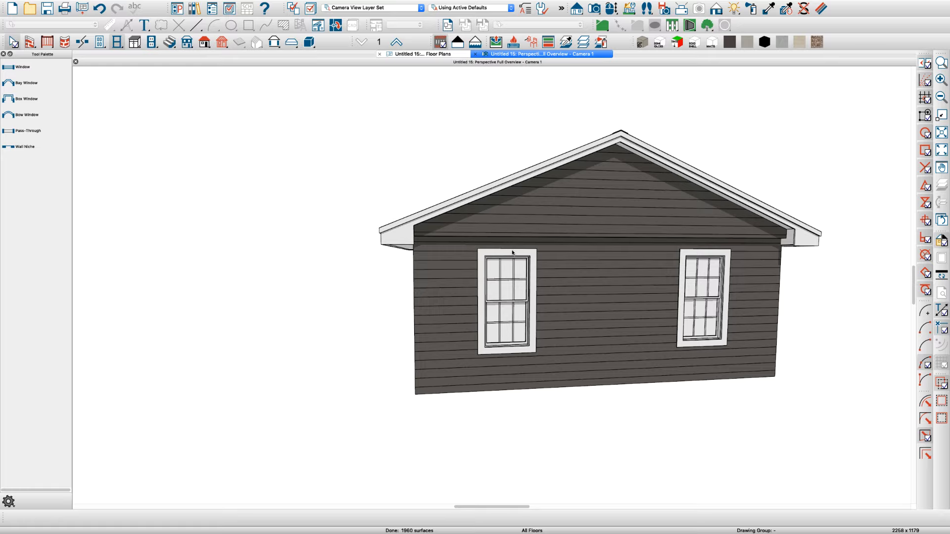
pyautogui.press('o')
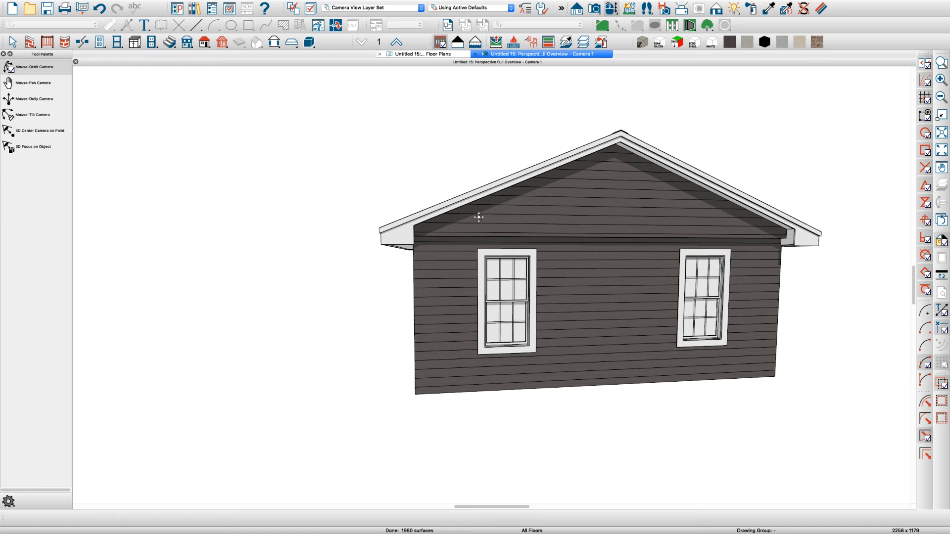
pyautogui.moveTo(479, 217); pyautogui.dragTo(479, 242)
pyautogui.click(535, 215)
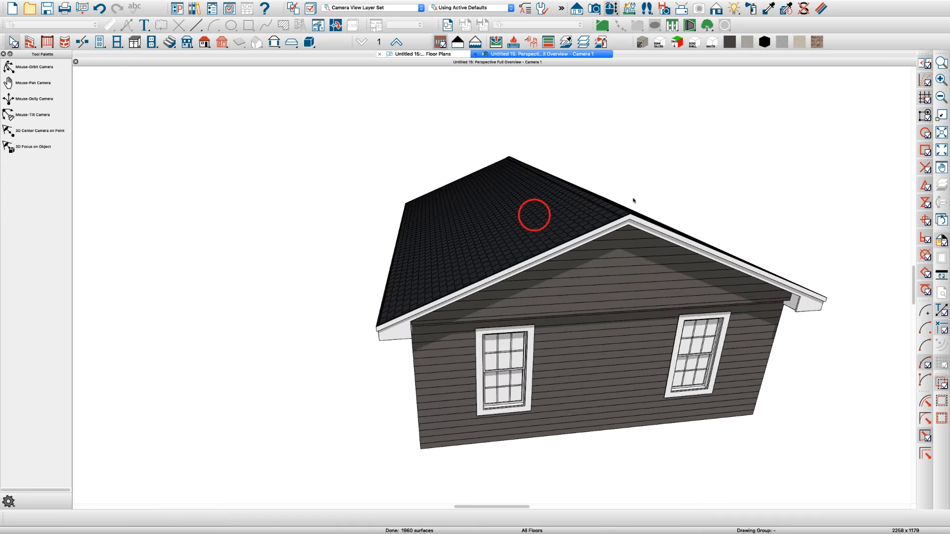
pyautogui.press('o')
pyautogui.moveTo(633, 201); pyautogui.dragTo(622, 206)
pyautogui.click(569, 258)
pyautogui.keyDown('shift'); pyautogui.click(607, 263); pyautogui.keyUp('shift')
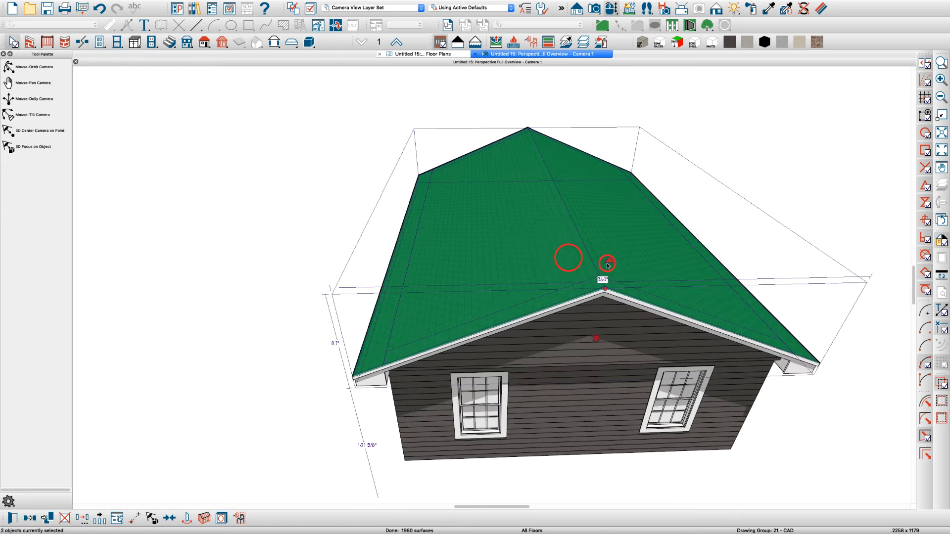
pyautogui.click(608, 264)
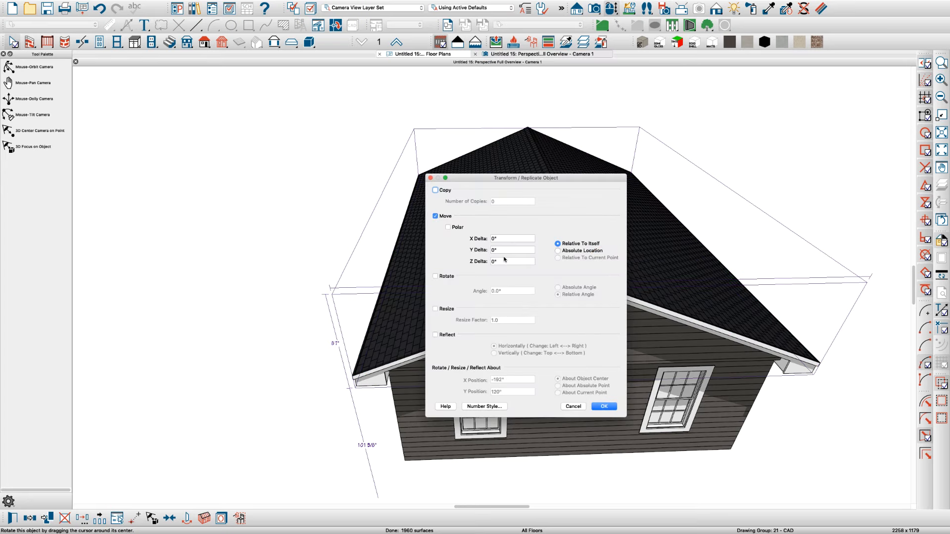
pyautogui.moveTo(504, 259); pyautogui.dragTo(495, 228)
pyautogui.write('-6')
pyautogui.press('Return')
# Inspect the lowered roof, the eave returns and the gable overhang above the windows in 3D.
pyautogui.press('o')
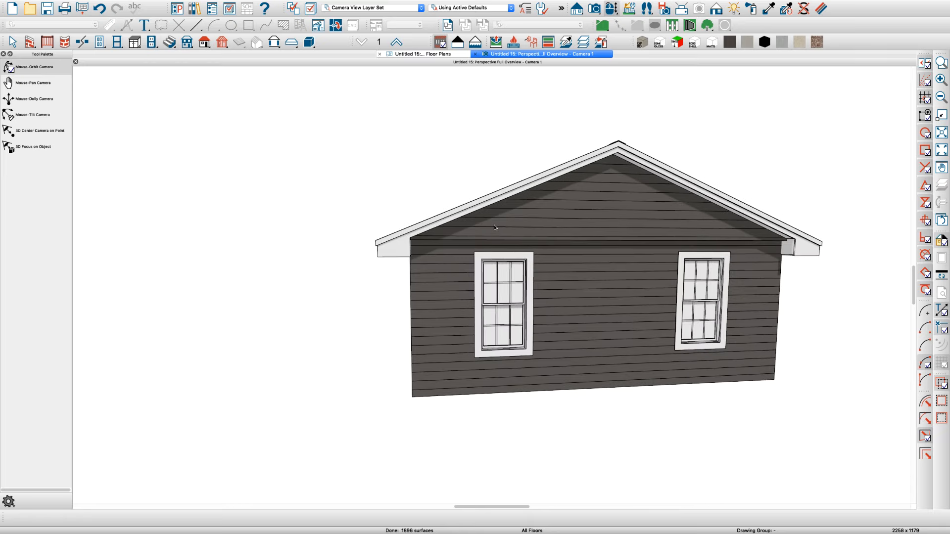
pyautogui.press('space')
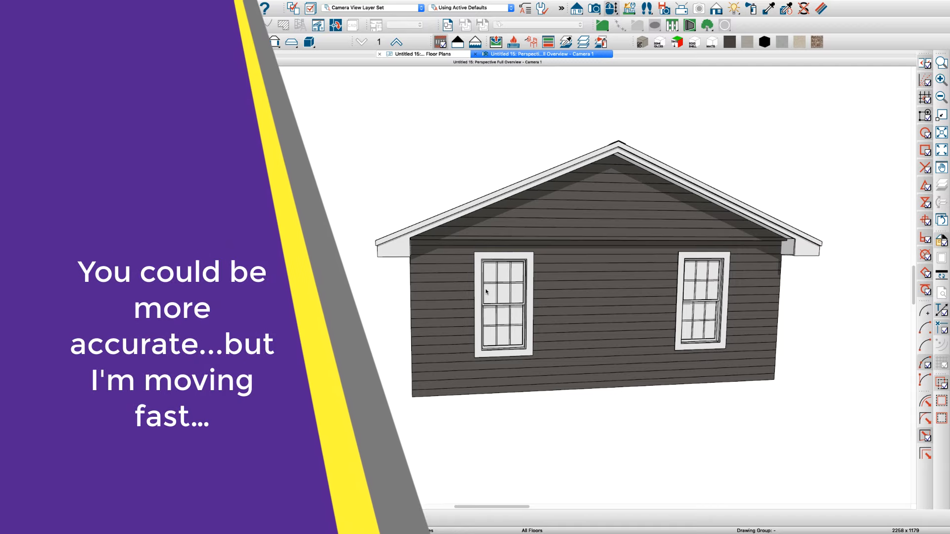
pyautogui.moveTo(462, 248); pyautogui.dragTo(508, 243)
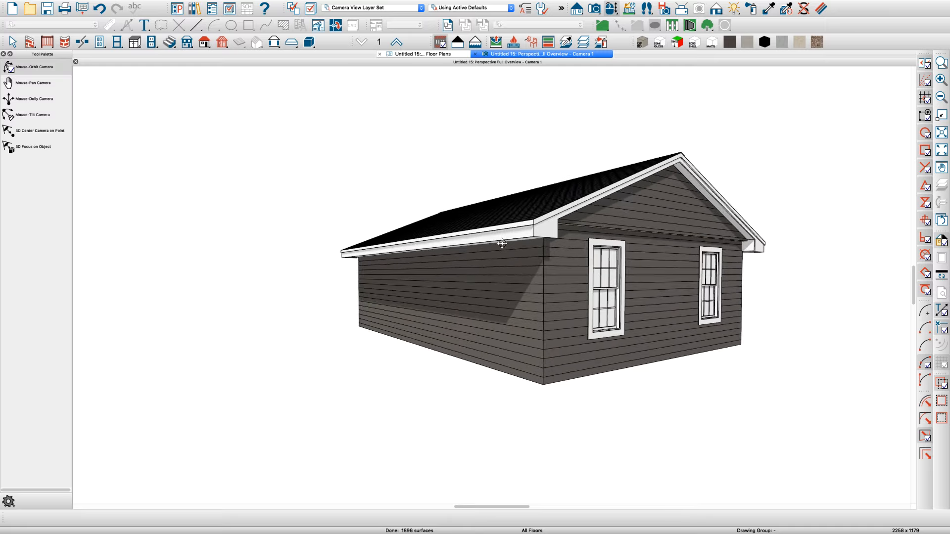
pyautogui.press('Escape')
pyautogui.scroll(5, 596, 252)
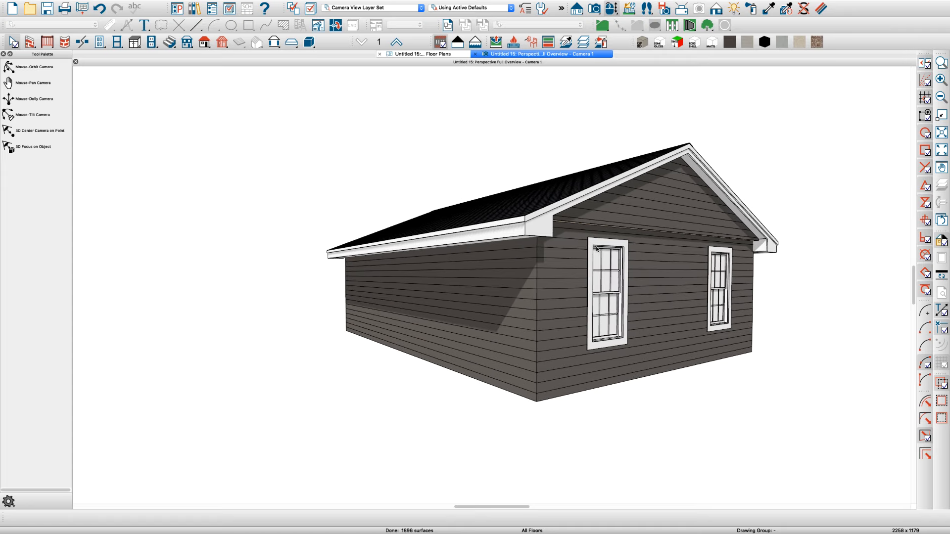
pyautogui.hotkey('alt', 'o')
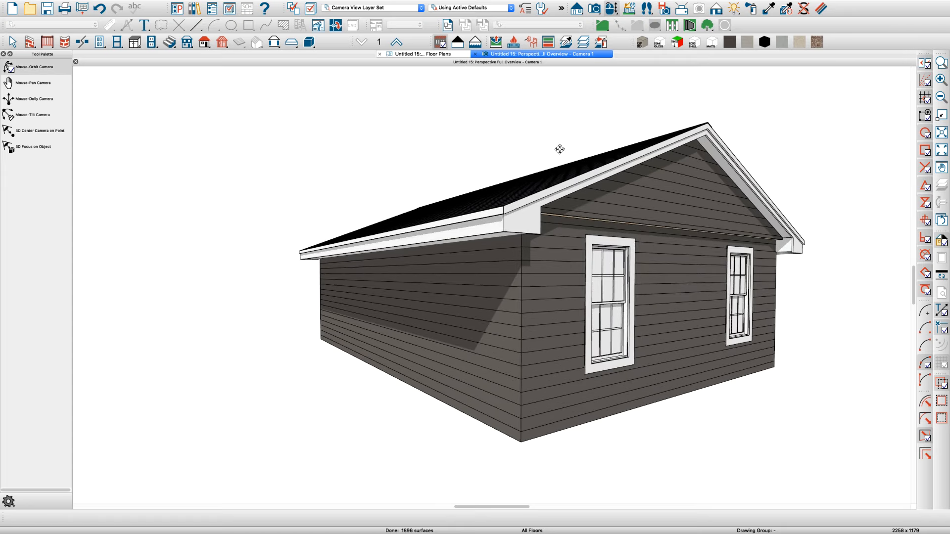
pyautogui.press('Escape')
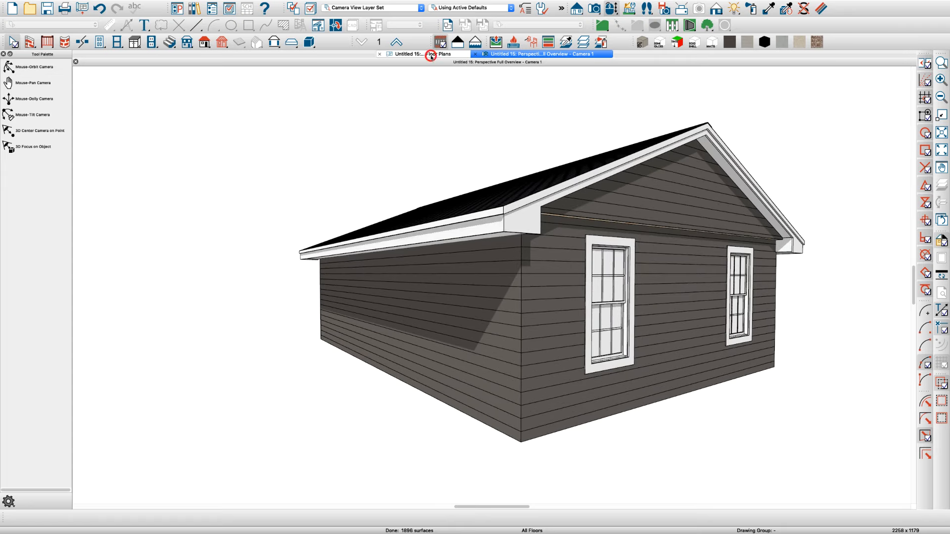
# On the floor 2 plan, change the left end wall's type to Siding-4: Gable Extension.
pyautogui.click(431, 56)
pyautogui.click(275, 251)
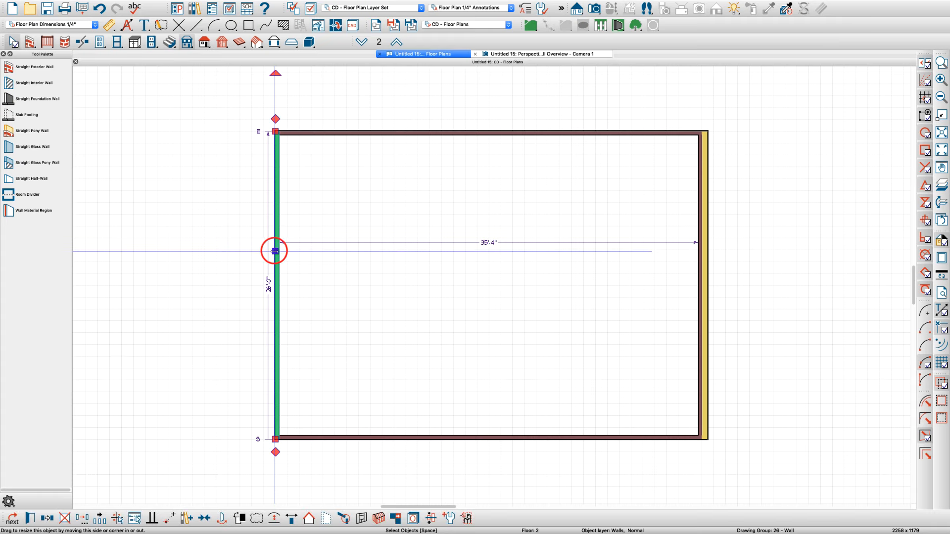
pyautogui.doubleClick(280, 257)
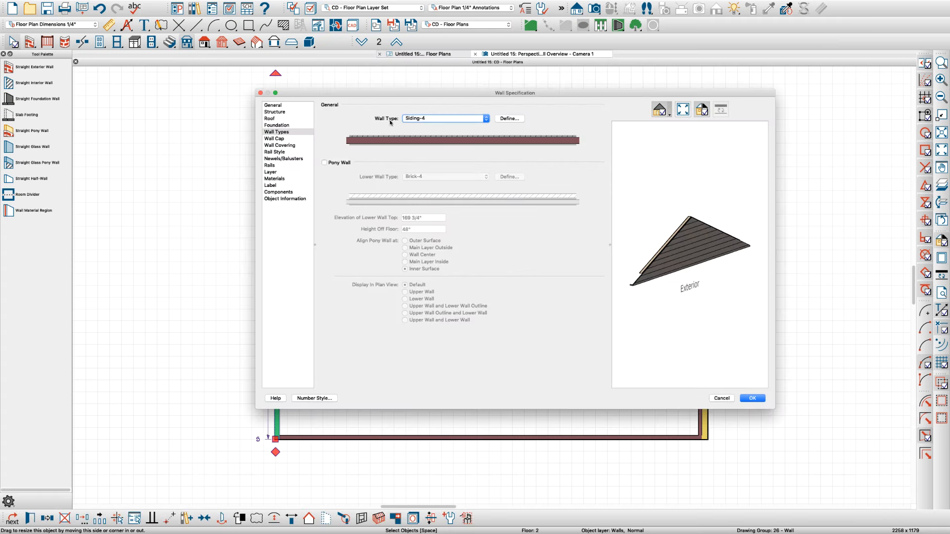
pyautogui.click(421, 118)
pyautogui.click(437, 207)
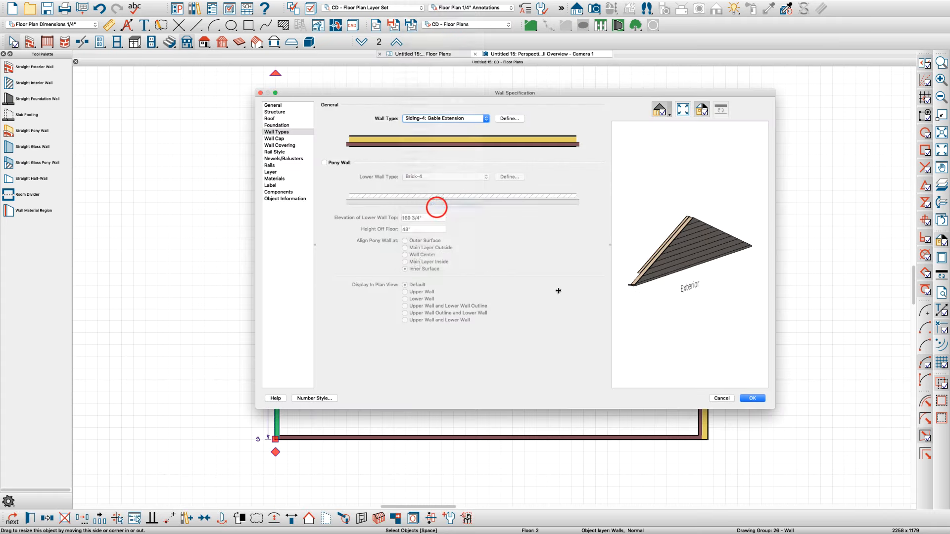
pyautogui.click(750, 397)
# Set the room type of the floor 2 room to Attic.
pyautogui.click(458, 347)
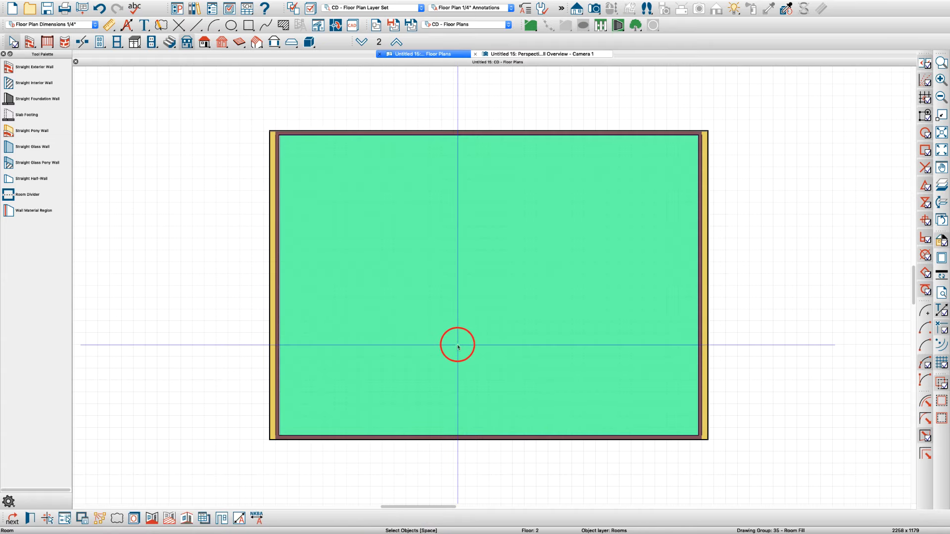
pyautogui.doubleClick(467, 329)
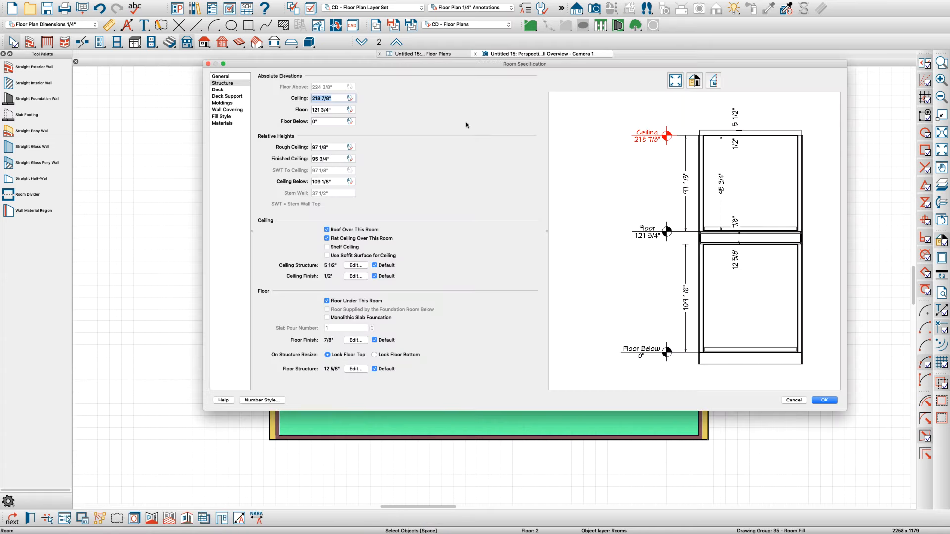
pyautogui.click(233, 78)
pyautogui.click(316, 87)
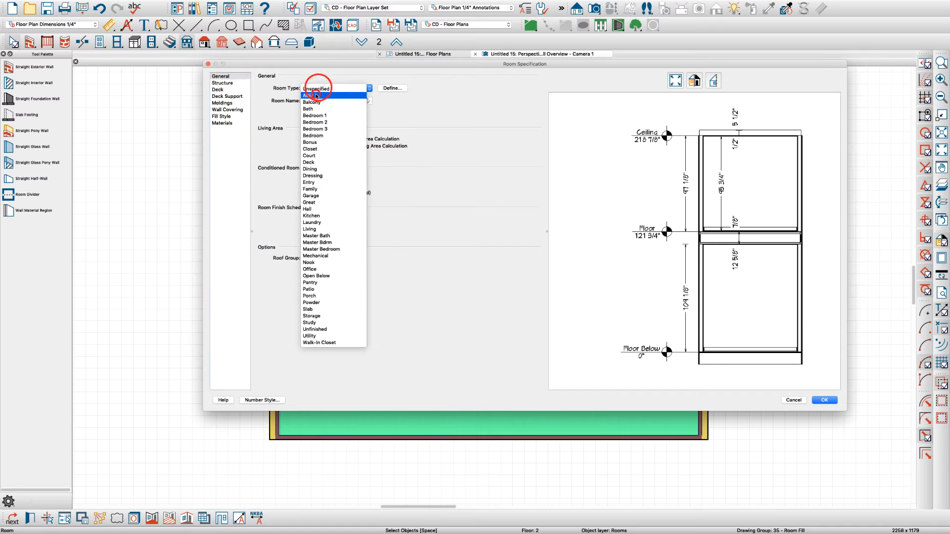
pyautogui.click(317, 92)
# Try to delete the OSB-Hrz layer from the attic room's floor structure definition.
pyautogui.click(225, 83)
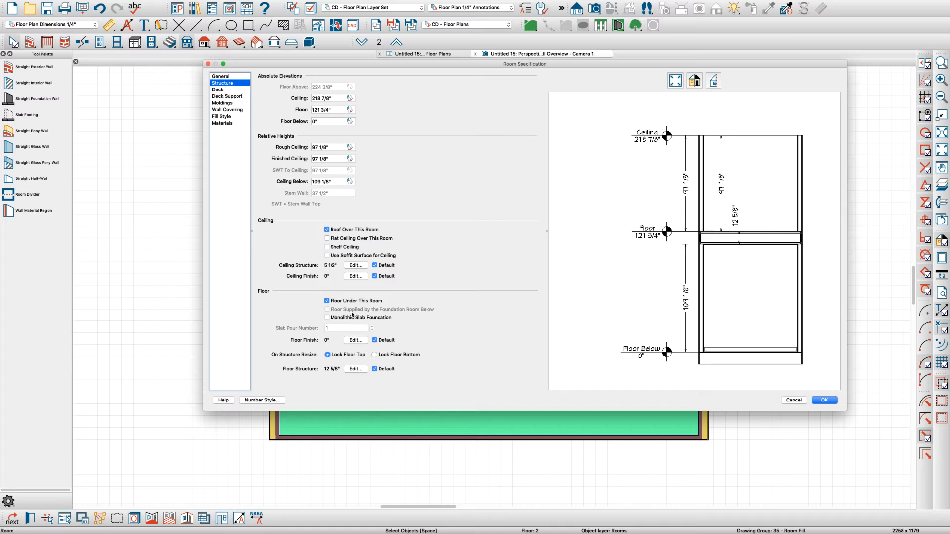
pyautogui.click(355, 369)
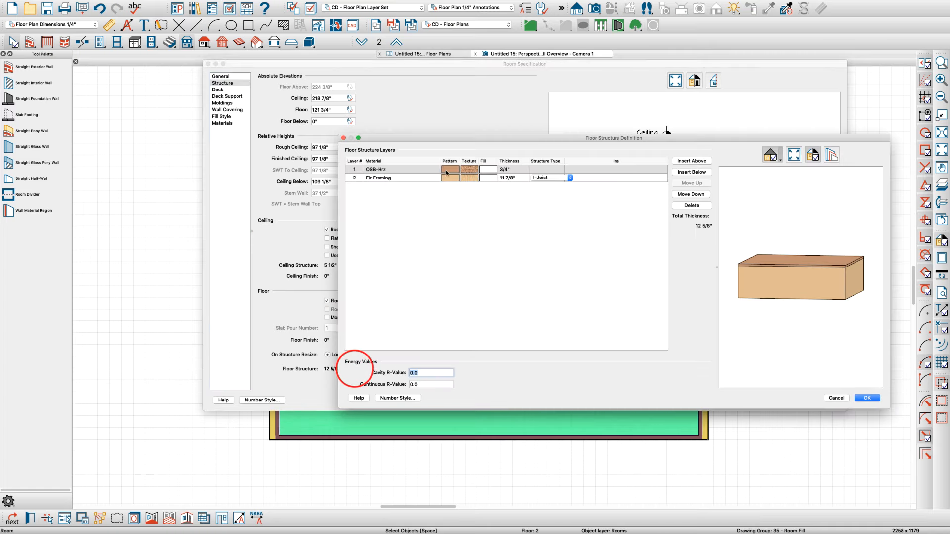
pyautogui.click(409, 169)
pyautogui.doubleClick(393, 168)
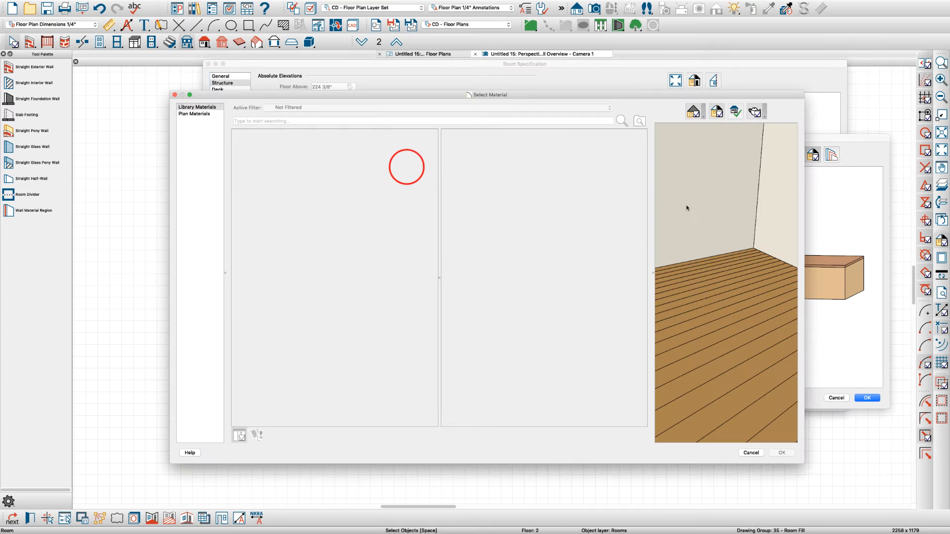
pyautogui.click(749, 453)
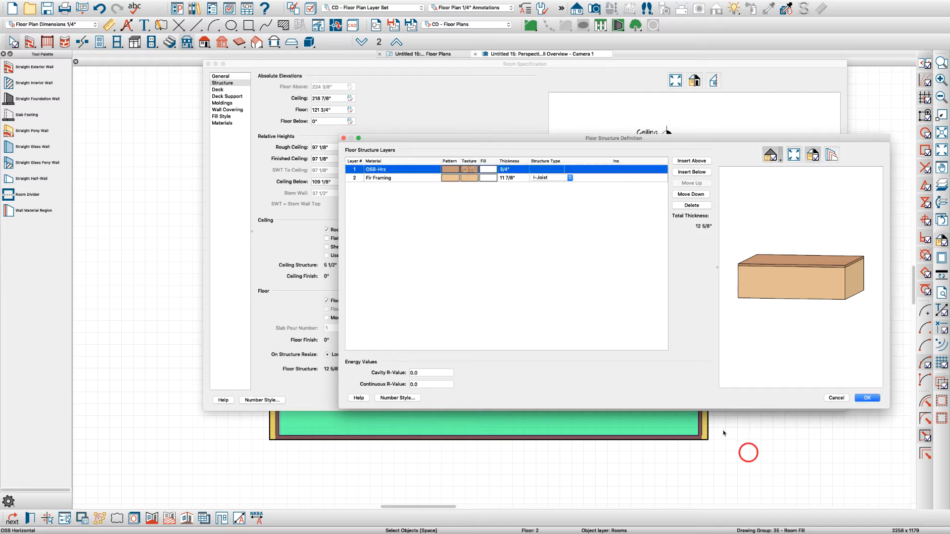
pyautogui.click(687, 208)
# Try to set the room's remaining Fir Framing floor layer to Lumber with a 7 1/4" thickness.
pyautogui.click(546, 173)
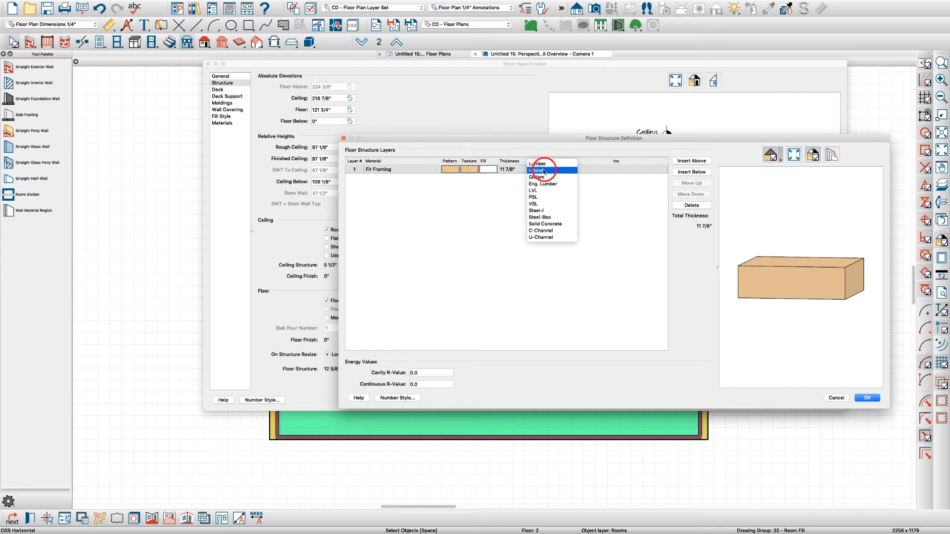
pyautogui.click(543, 165)
pyautogui.click(515, 169)
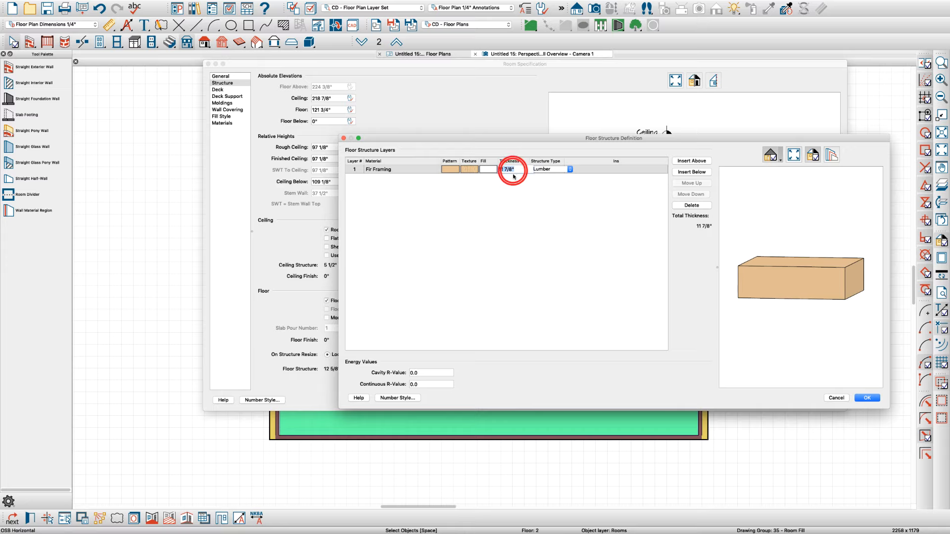
pyautogui.write('7.25')
pyautogui.press('Tab')
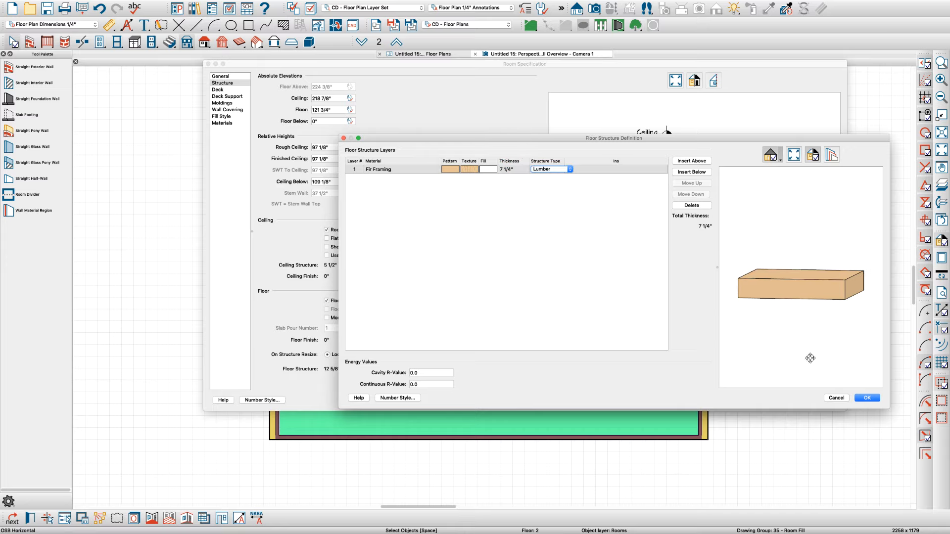
pyautogui.click(869, 399)
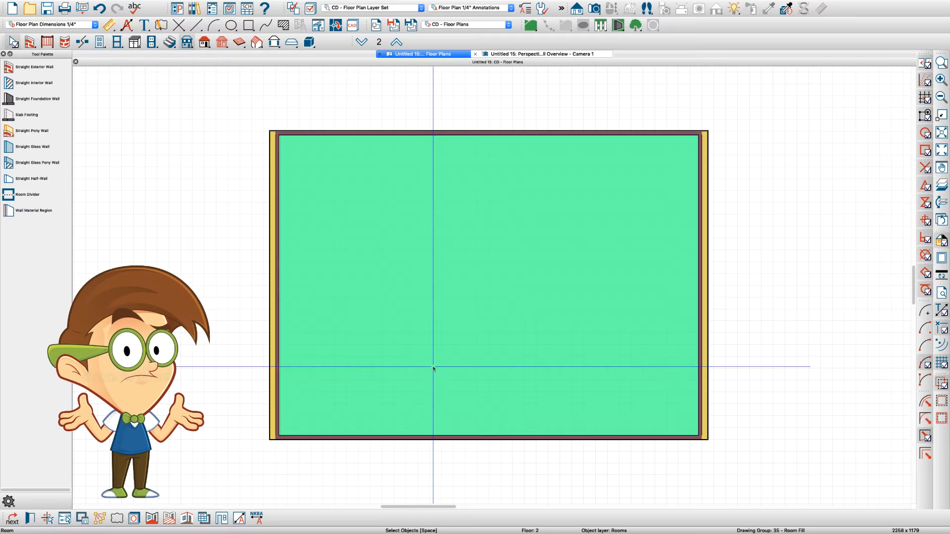
# In the floor 2 room's structure settings, choose Lock Floor Bottom and delete the OSB-Hrz layer from the floor structure.
pyautogui.doubleClick(446, 357)
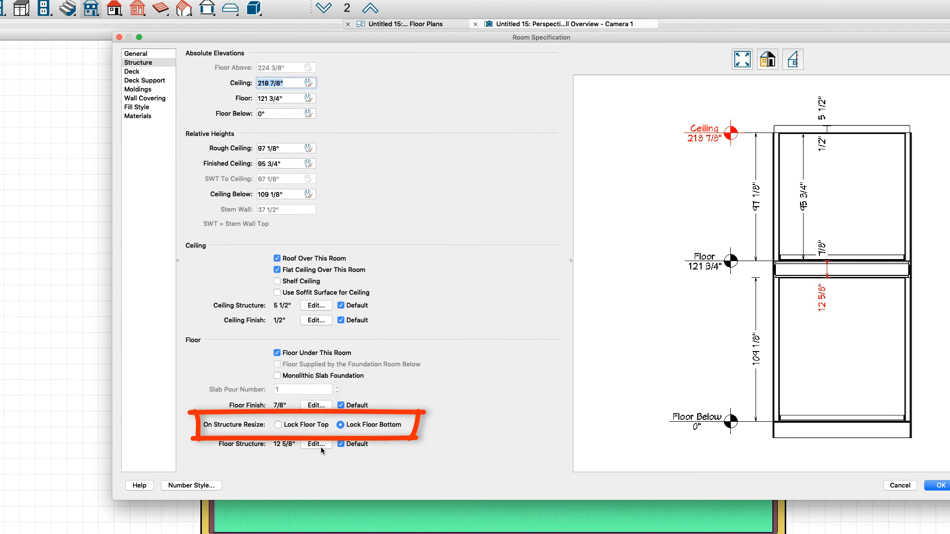
pyautogui.click(312, 443)
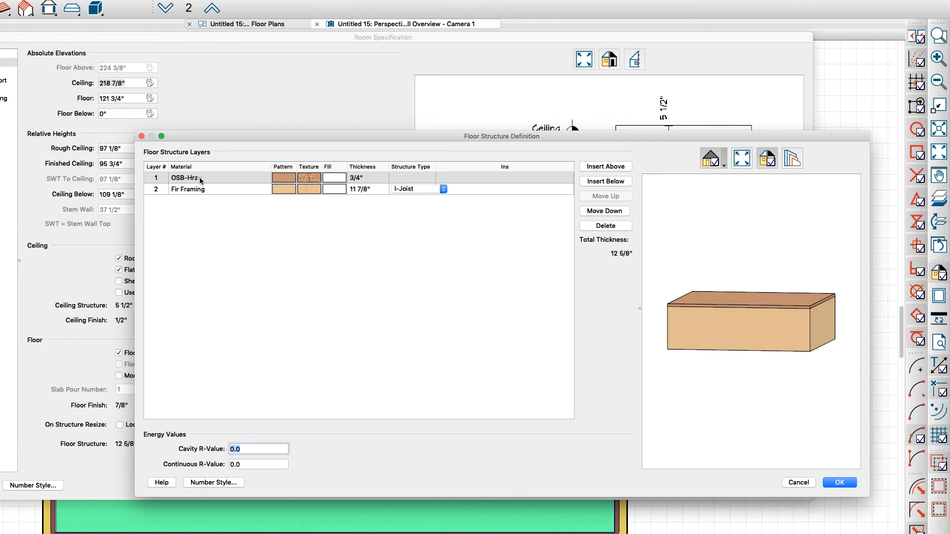
pyautogui.click(200, 179)
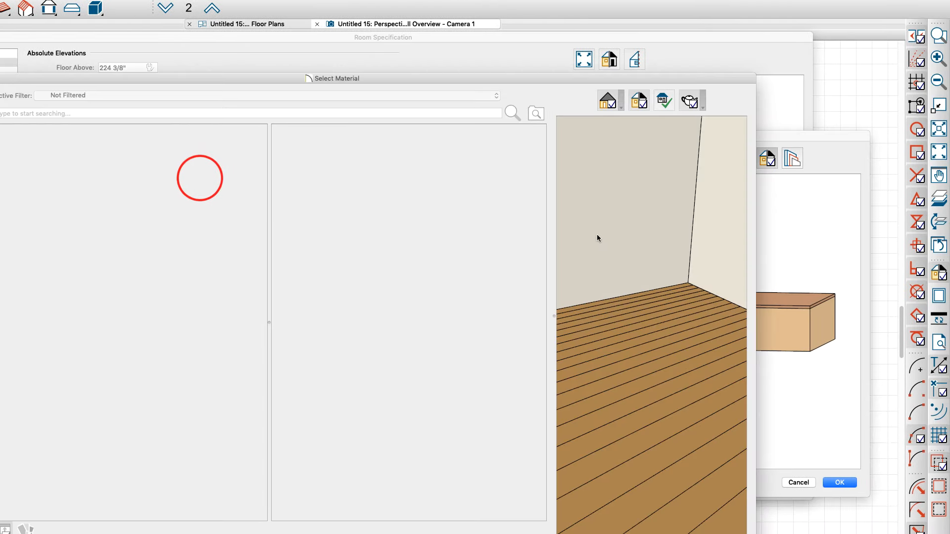
pyautogui.click(683, 533)
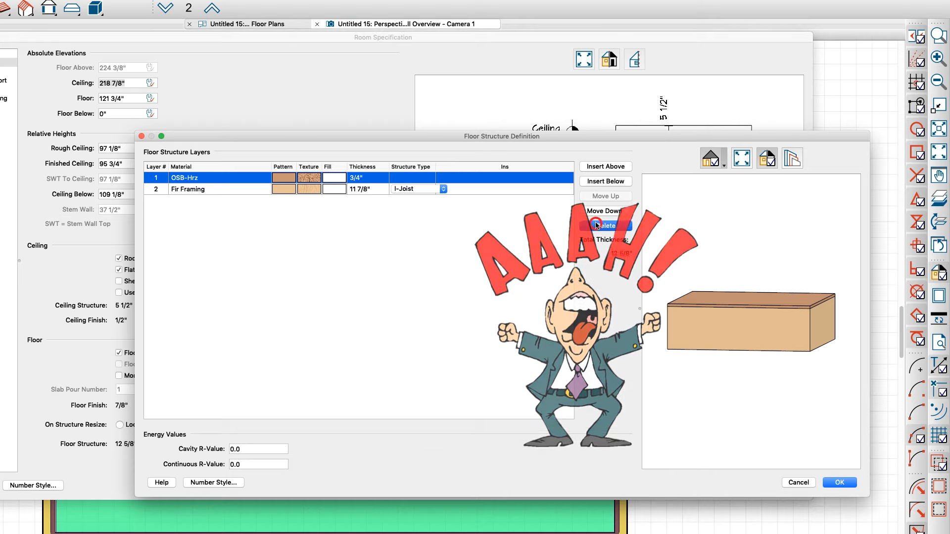
pyautogui.click(606, 226)
# Set the Fir Framing floor layer's structure type to Lumber and its thickness to 7 1/4".
pyautogui.click(359, 177)
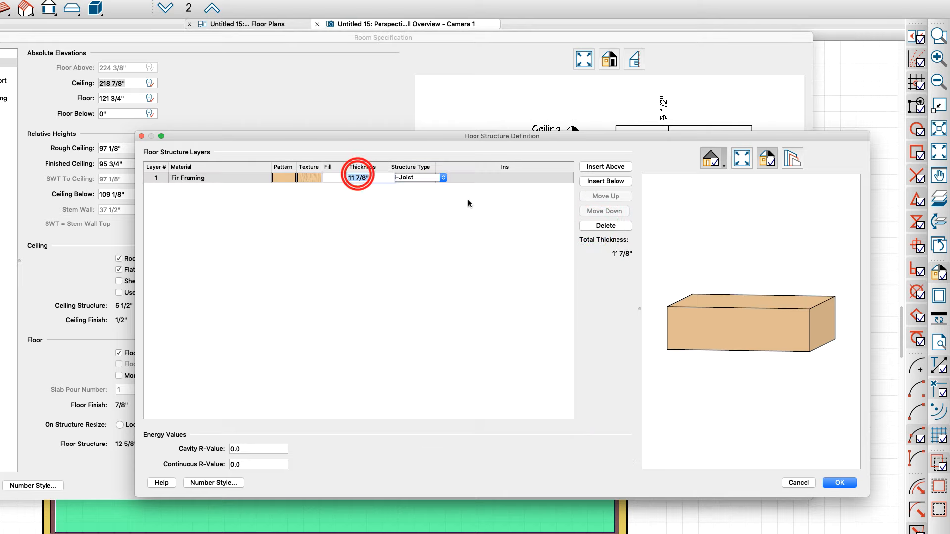
pyautogui.write('5.5')
pyautogui.press('Tab')
pyautogui.click(418, 177)
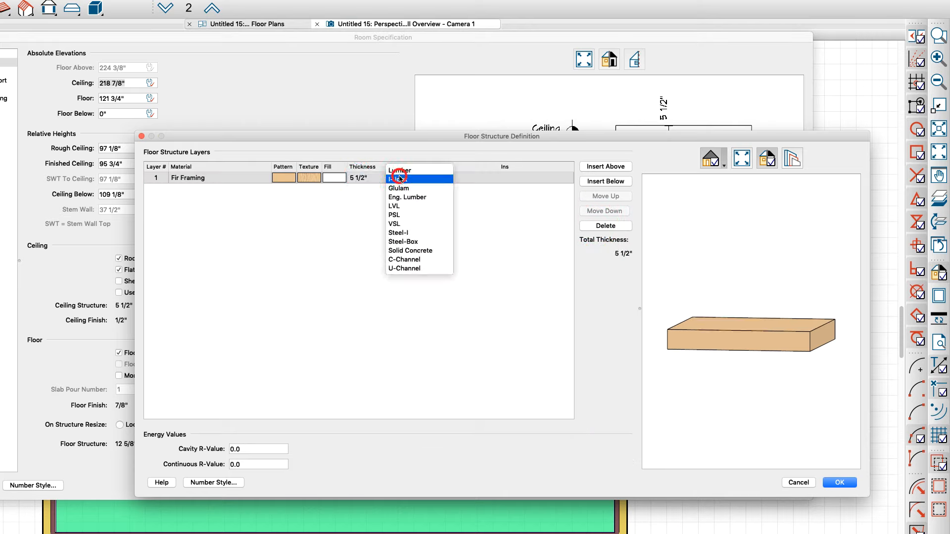
pyautogui.click(402, 170)
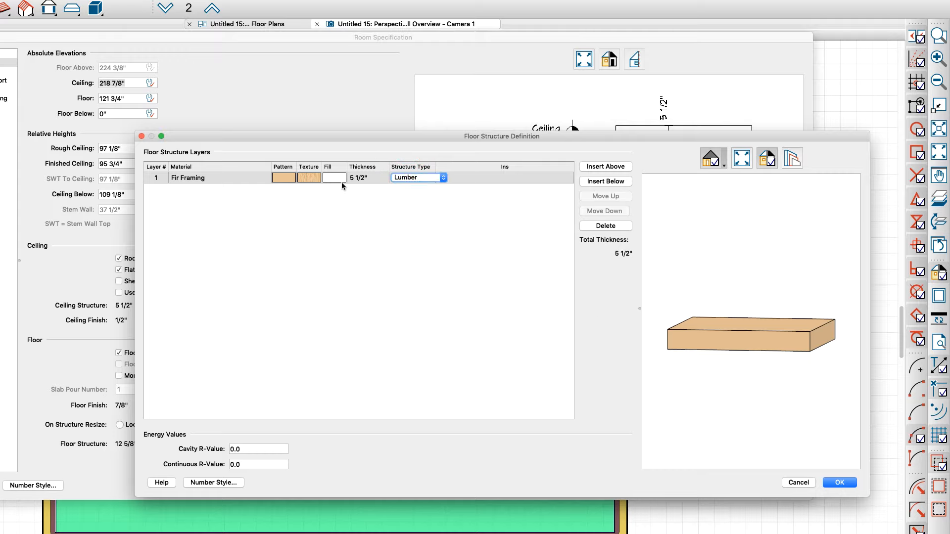
pyautogui.click(362, 177)
pyautogui.write('7.25')
pyautogui.press('Tab')
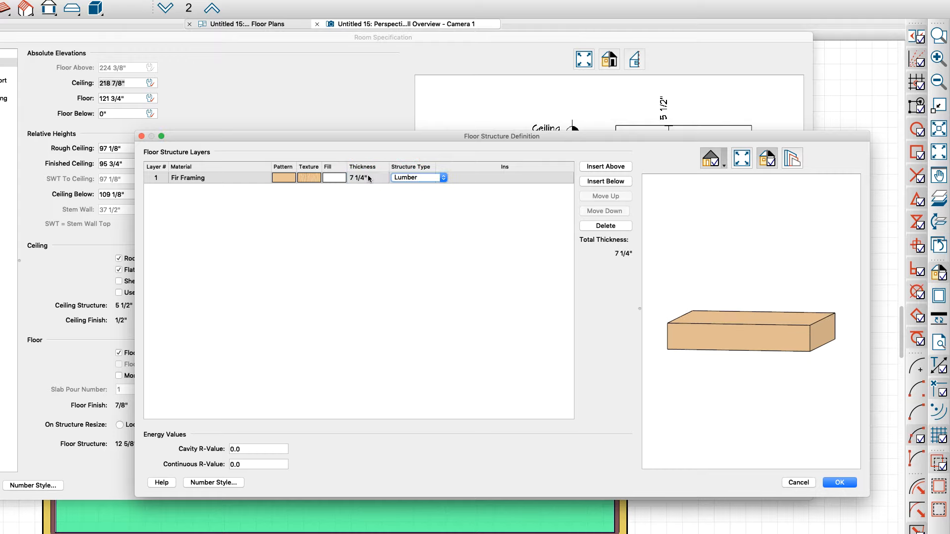
pyautogui.click(849, 480)
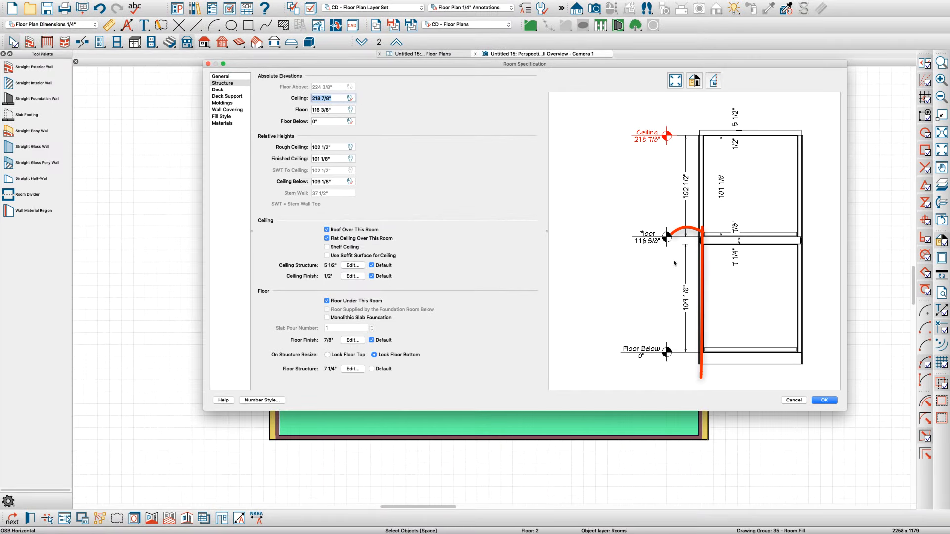
# Override the floor default moldings for the room and delete the Default Base Molding profile.
pyautogui.click(227, 102)
pyautogui.click(262, 76)
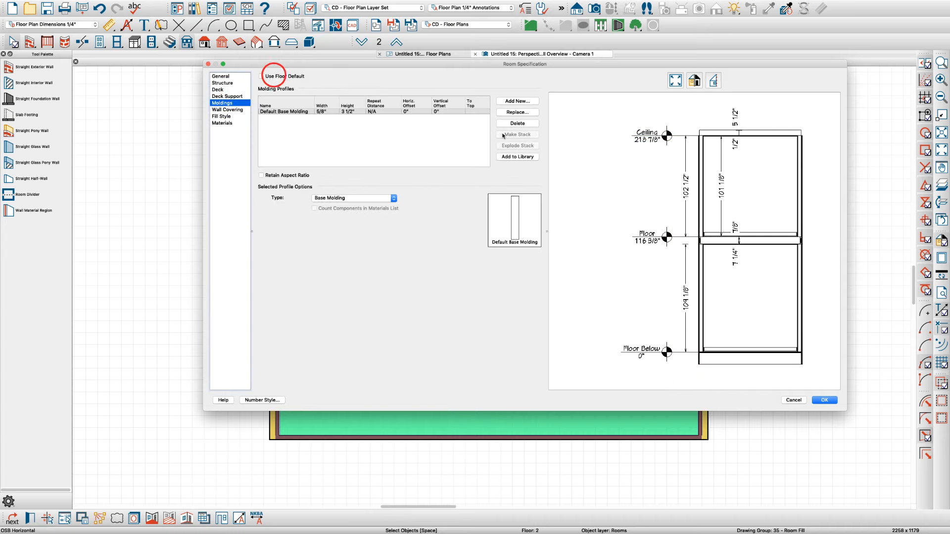
pyautogui.click(515, 124)
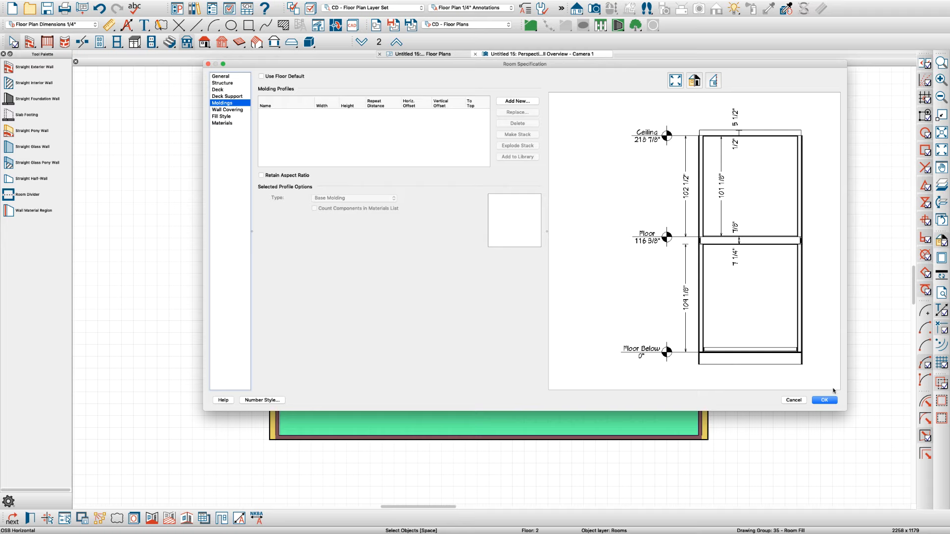
pyautogui.click(825, 400)
pyautogui.click(822, 397)
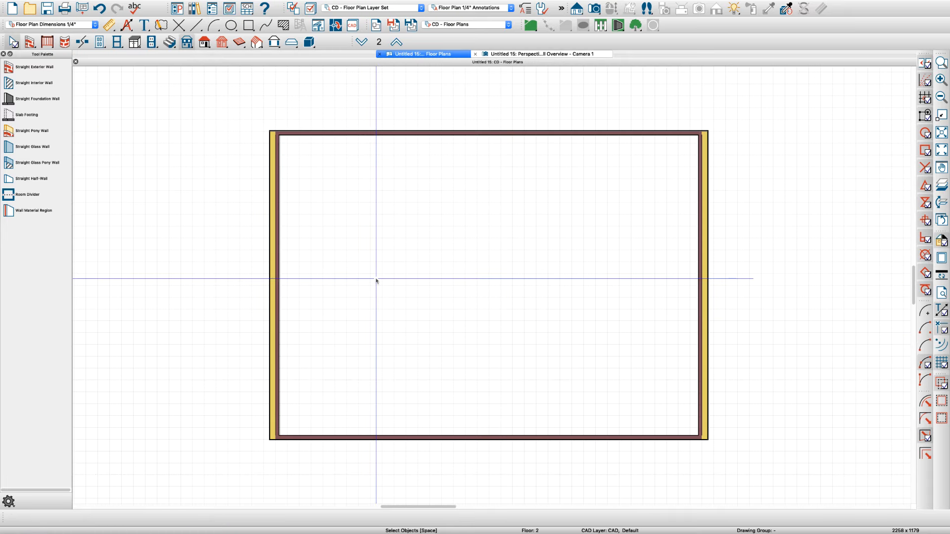
# Create a perspective floor overview of floor 2 and hide the near roof surface to examine the attic floor.
pyautogui.press('f')
pyautogui.press('space')
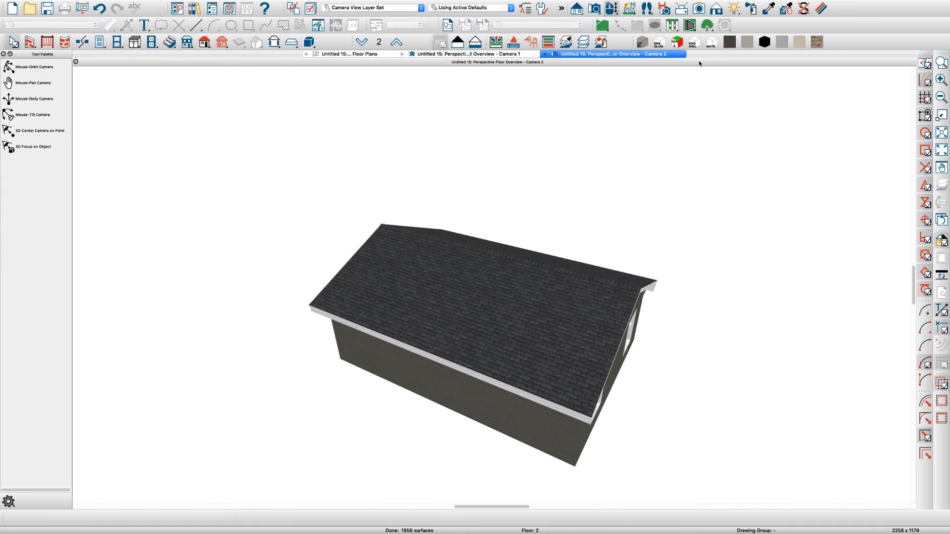
pyautogui.click(802, 9)
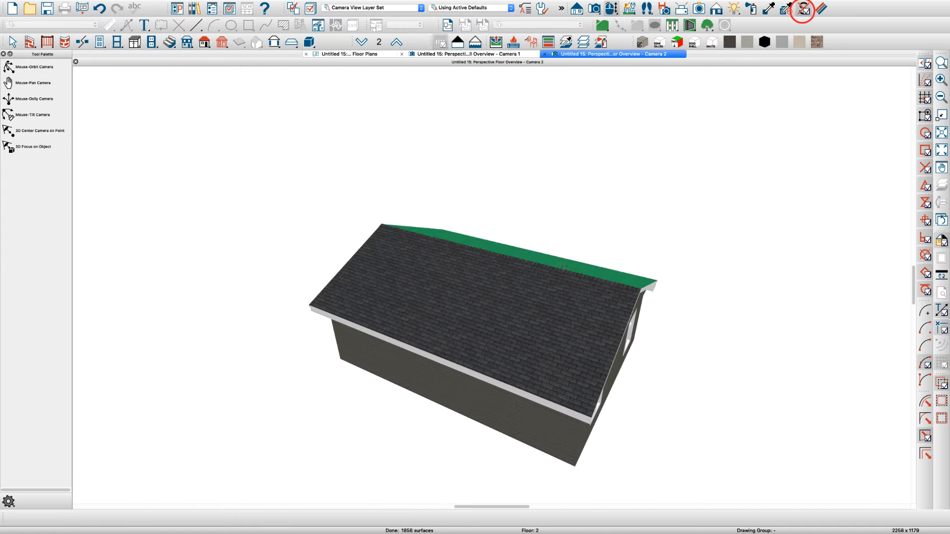
pyautogui.click(504, 314)
pyautogui.press('o')
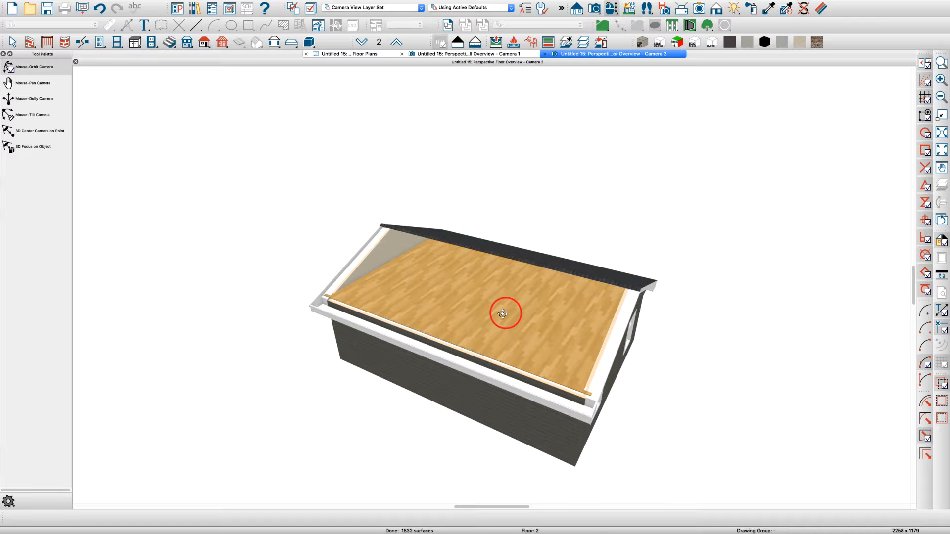
pyautogui.moveTo(496, 315); pyautogui.dragTo(500, 304)
# Open the attic room's specification from the 3D view and turn off Flat Ceiling Over This Room.
pyautogui.press('space')
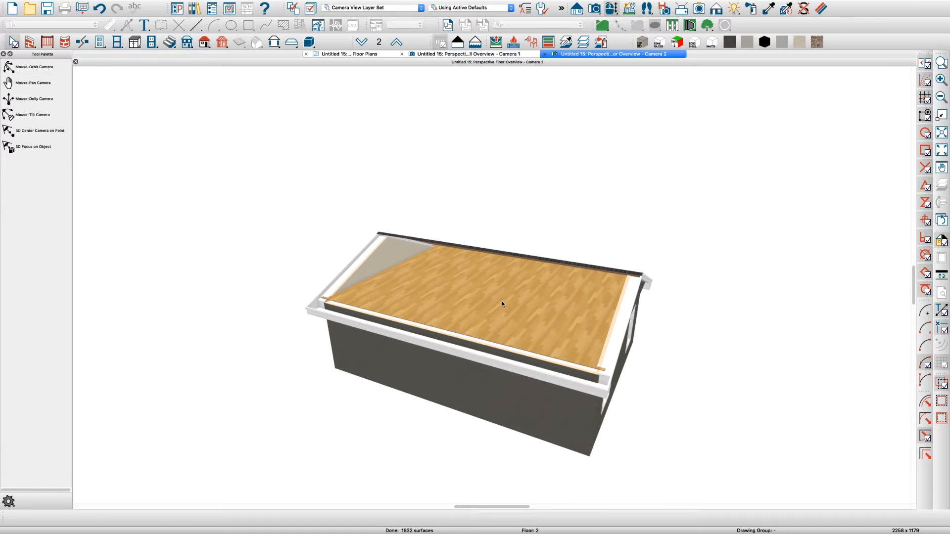
pyautogui.click(502, 304)
pyautogui.doubleClick(478, 314)
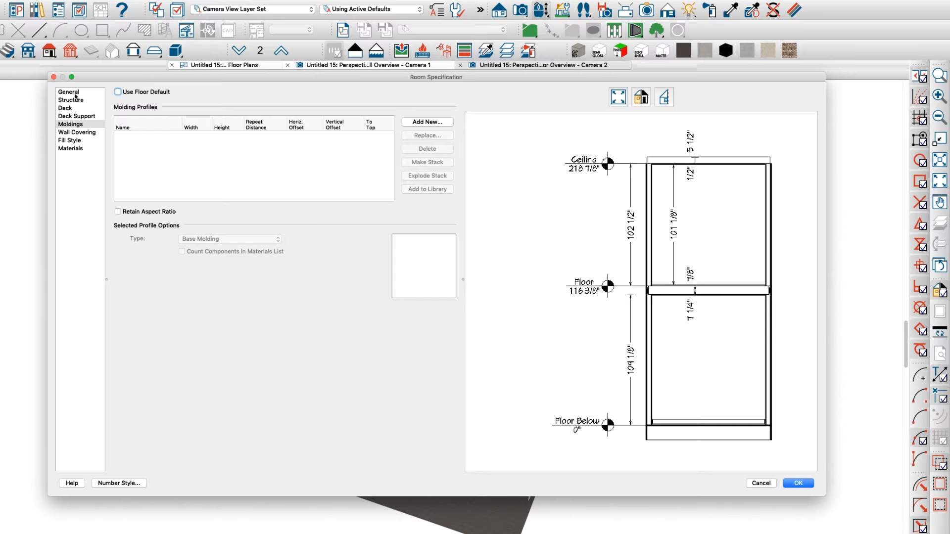
pyautogui.click(75, 99)
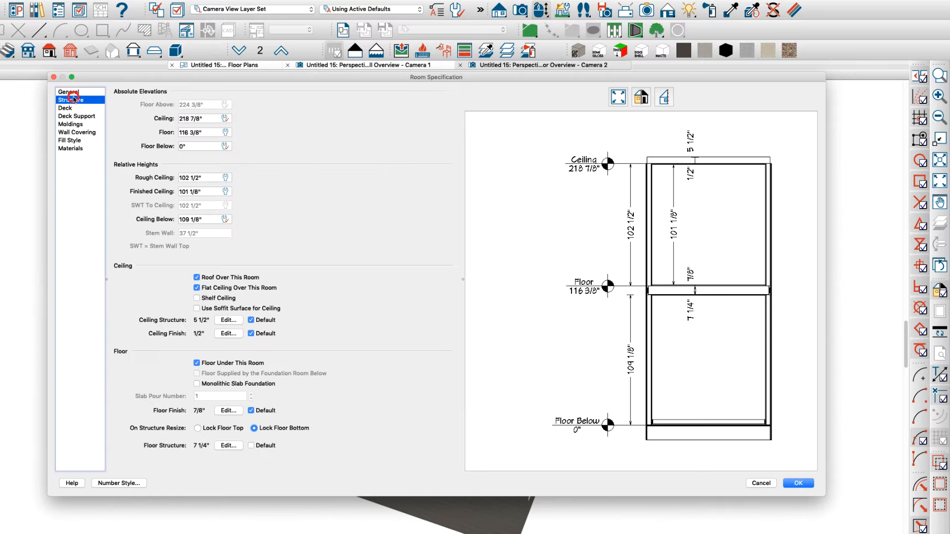
pyautogui.click(197, 288)
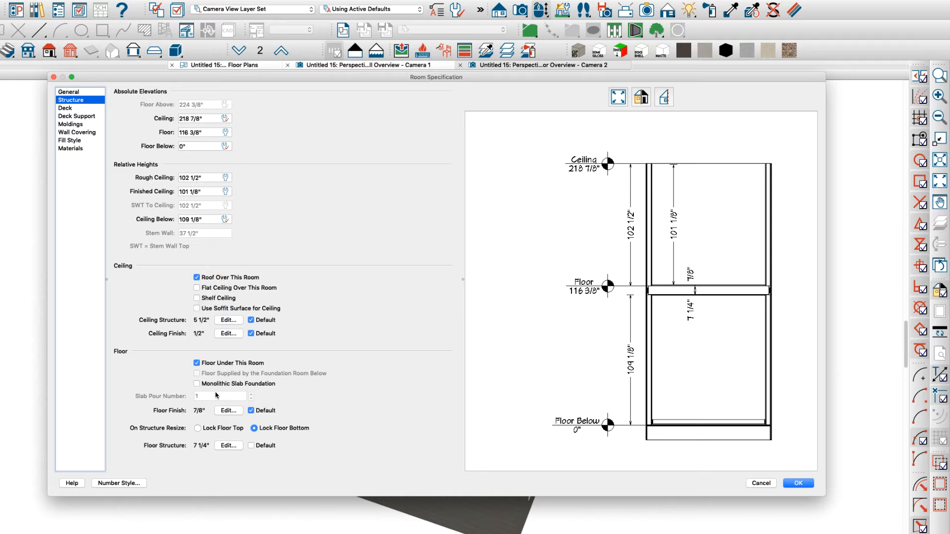
# Delete the WHITE MATTE and Drywall layers from the attic room's ceiling finish.
pyautogui.click(225, 335)
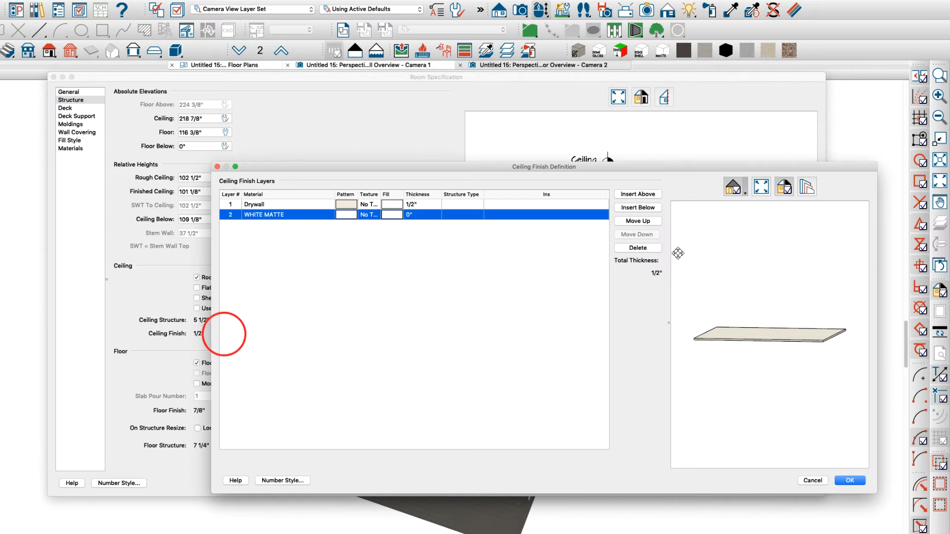
pyautogui.click(648, 248)
pyautogui.click(646, 248)
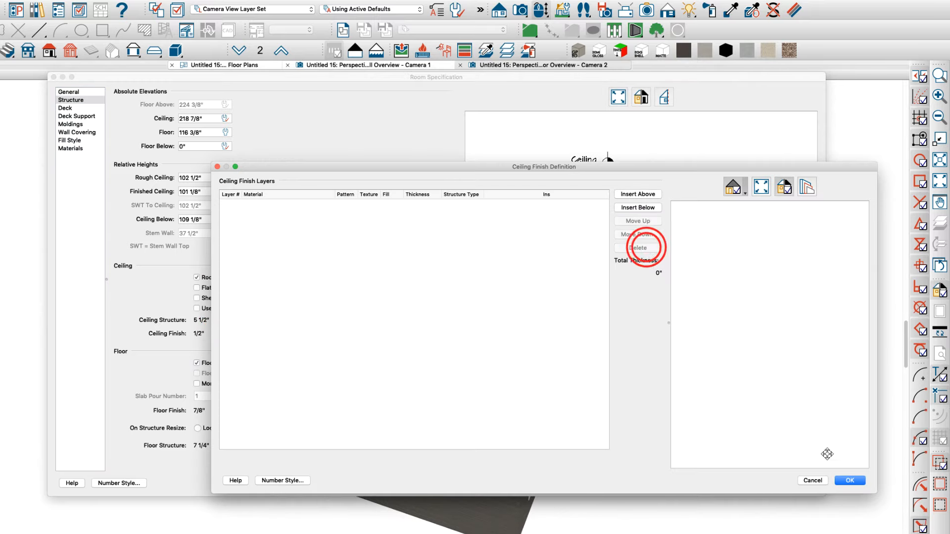
pyautogui.click(851, 480)
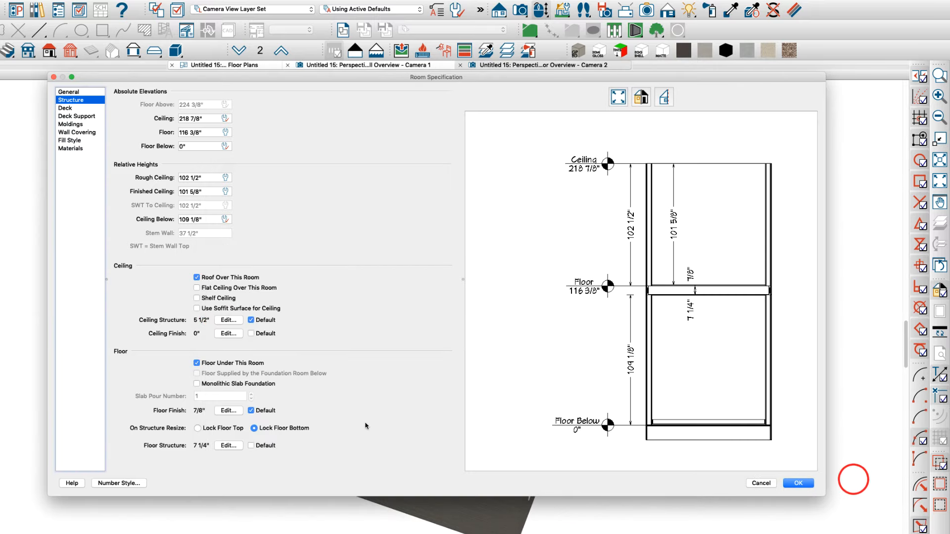
# Delete all layers of the attic room's floor finish, including Foam Underlayment, and apply the room settings.
pyautogui.click(227, 412)
pyautogui.click(642, 249)
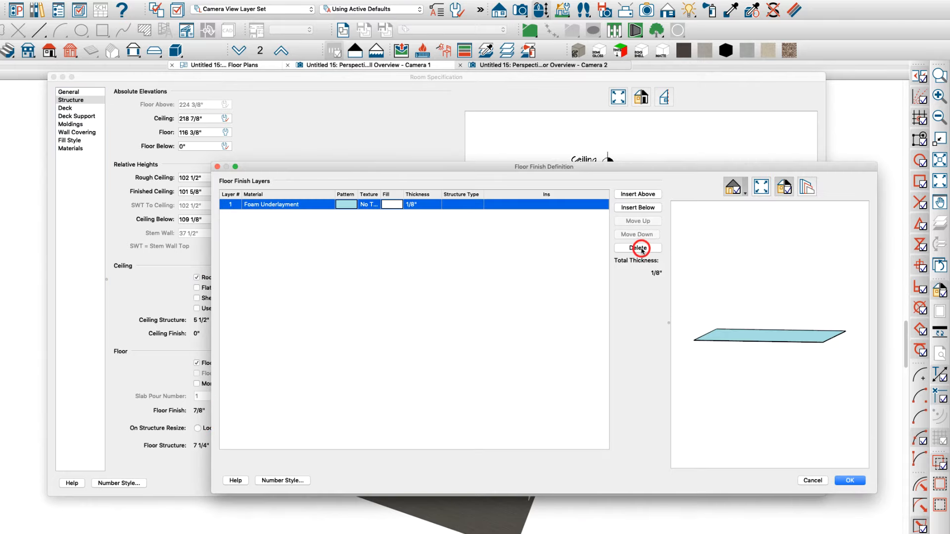
pyautogui.click(642, 249)
pyautogui.click(847, 480)
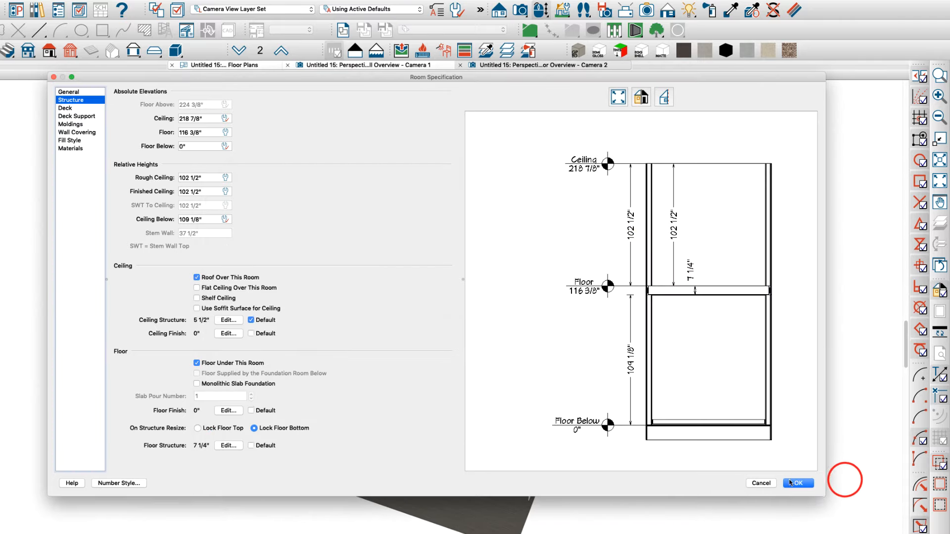
pyautogui.click(799, 483)
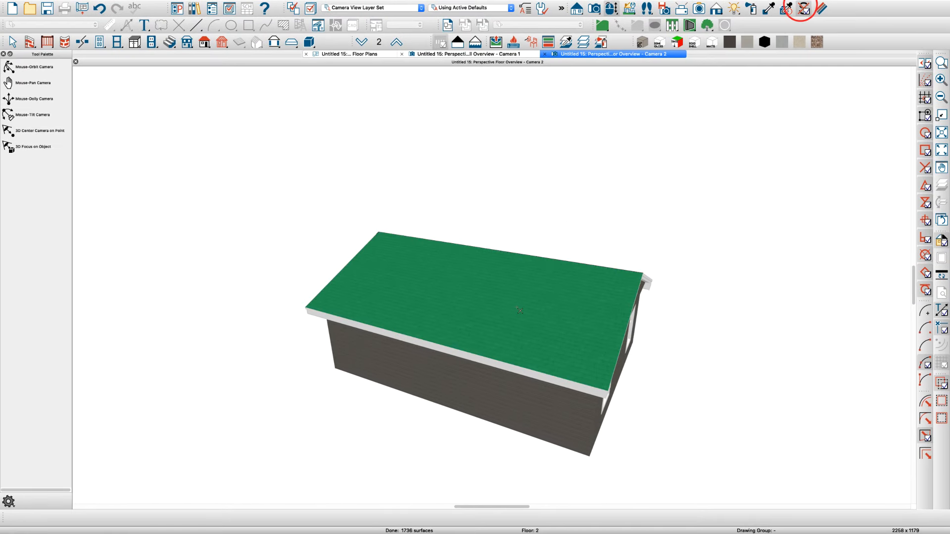
# Hide the near roof surface again and inspect the attic interior and gable end in 3D.
pyautogui.click(516, 309)
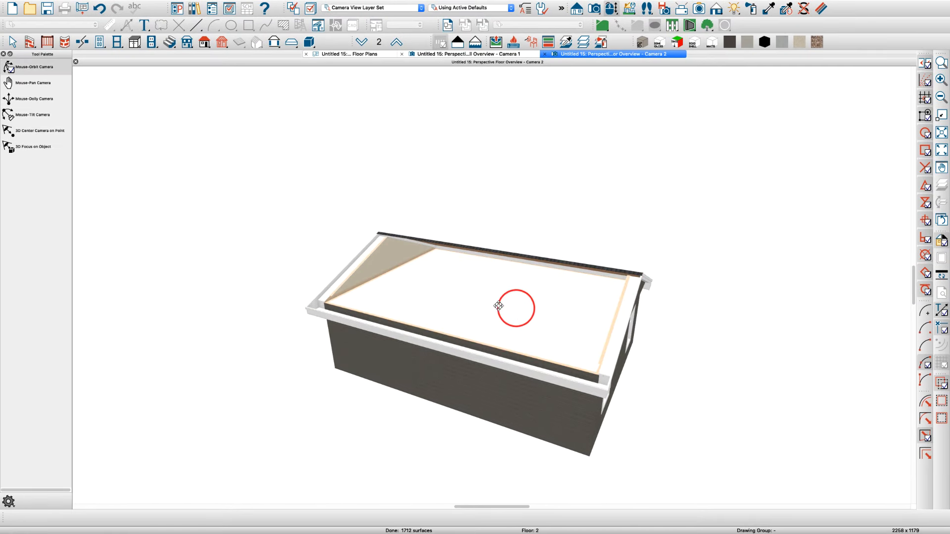
pyautogui.moveTo(498, 306); pyautogui.dragTo(474, 284)
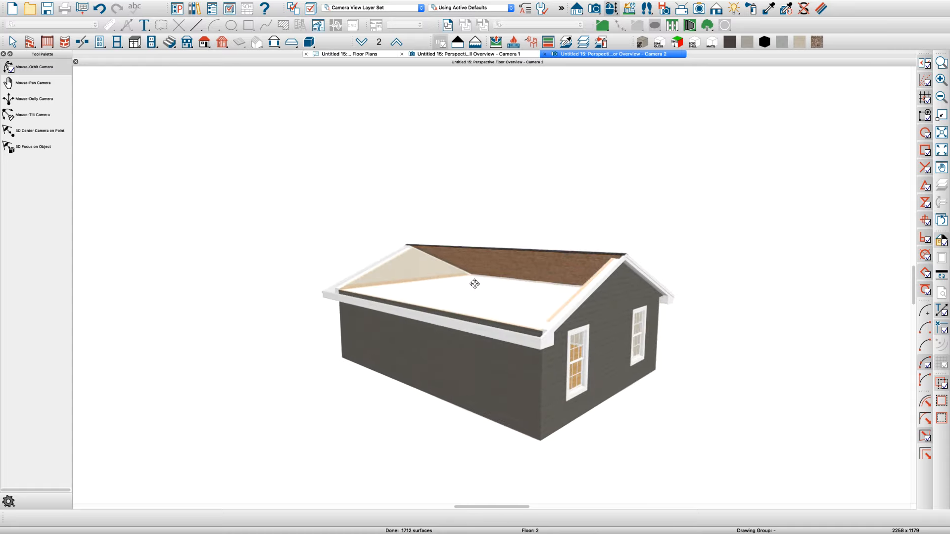
# Delete the interior Drywall layer from the "Siding-4: Gable Extension" wall type through the right upper-floor wall's specification.
pyautogui.click(355, 55)
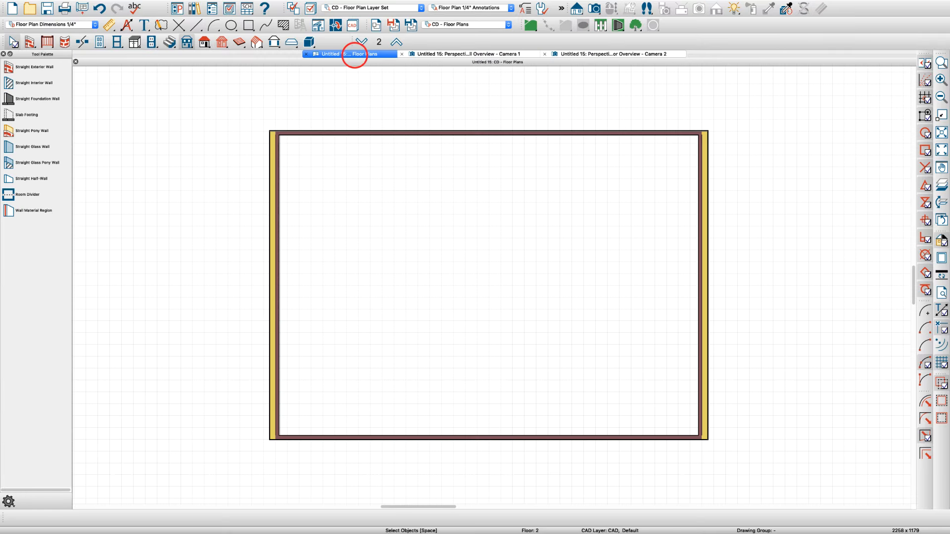
pyautogui.click(710, 286)
pyautogui.doubleClick(710, 286)
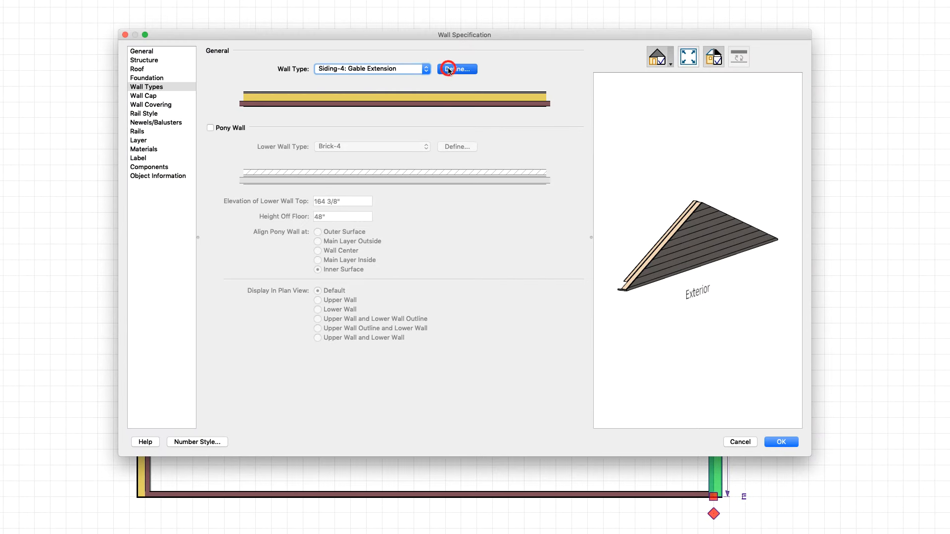
pyautogui.click(448, 70)
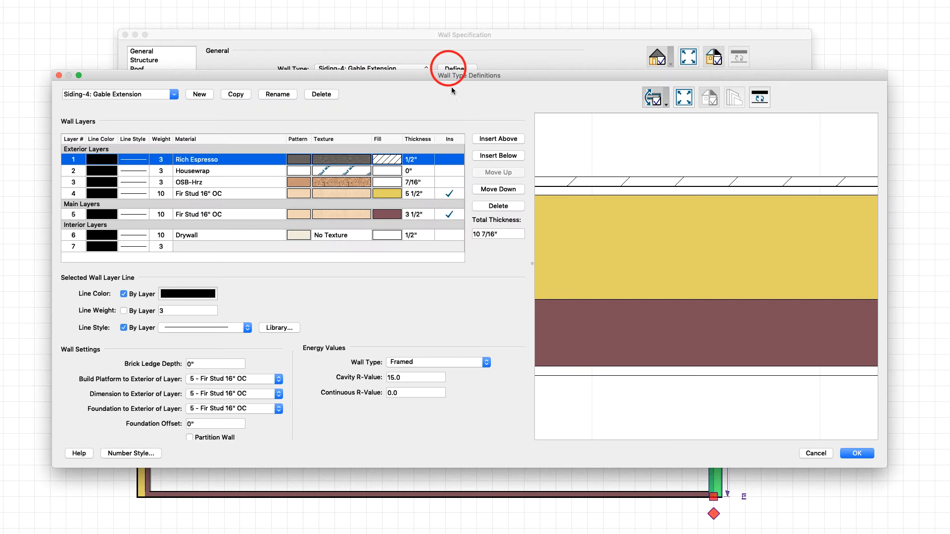
pyautogui.click(135, 235)
pyautogui.click(493, 208)
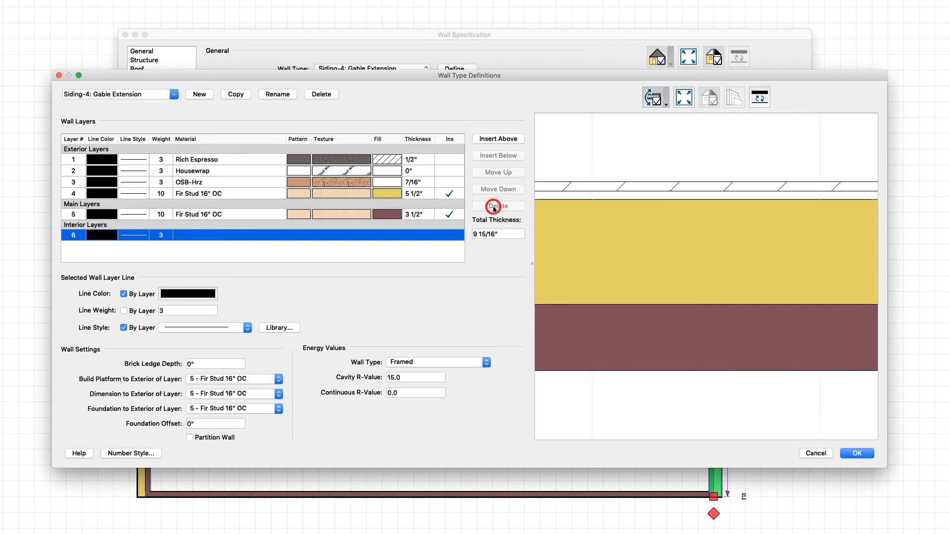
pyautogui.click(865, 453)
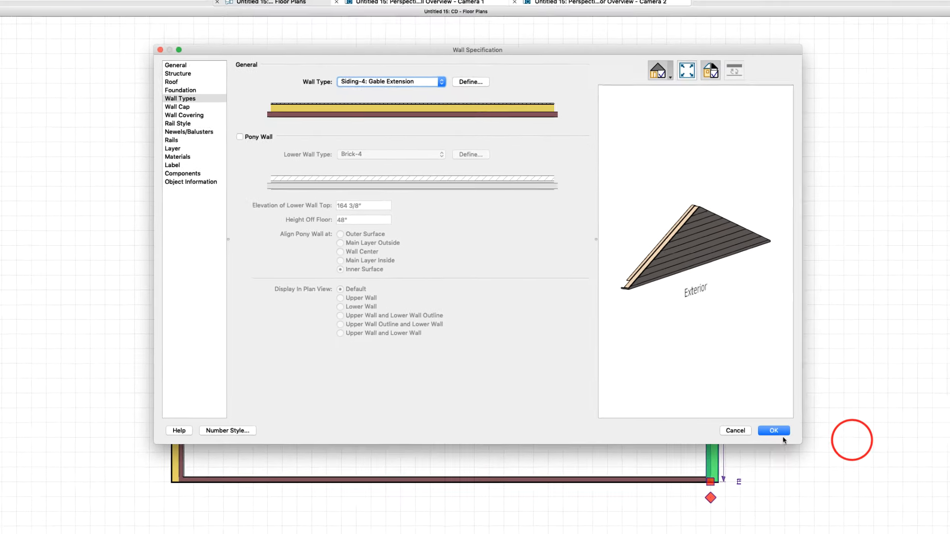
pyautogui.click(787, 444)
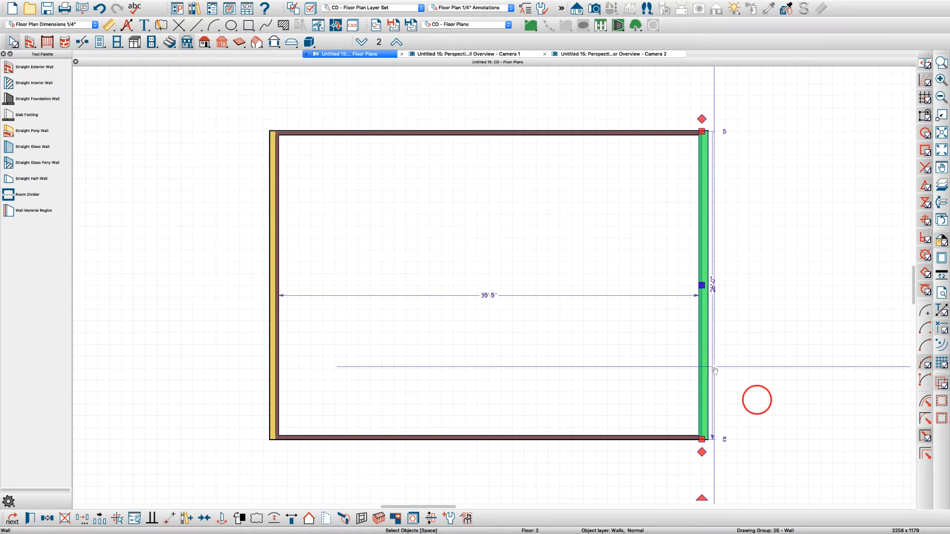
pyautogui.press('Escape')
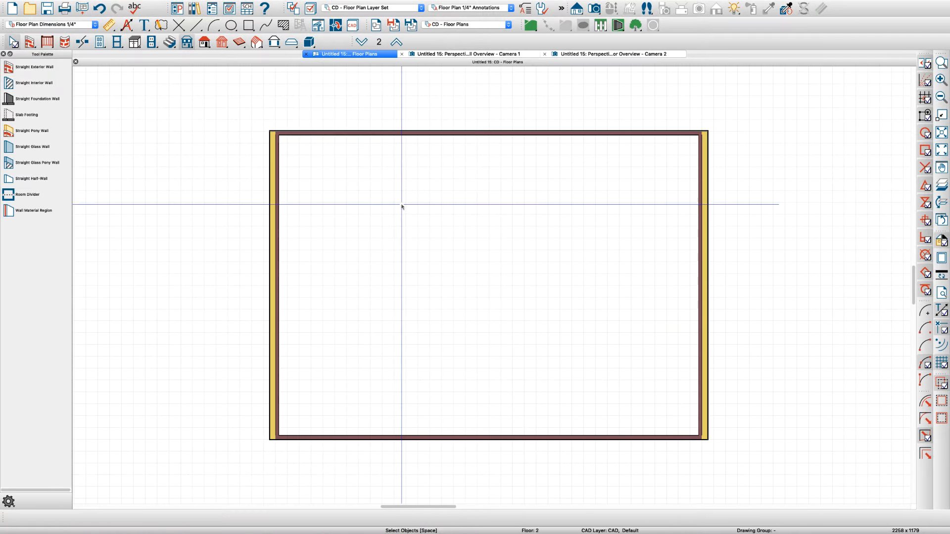
# Inspect the house in both 3D overviews, temporarily hiding the near roof surface to check the attic gable wall.
pyautogui.click(515, 54)
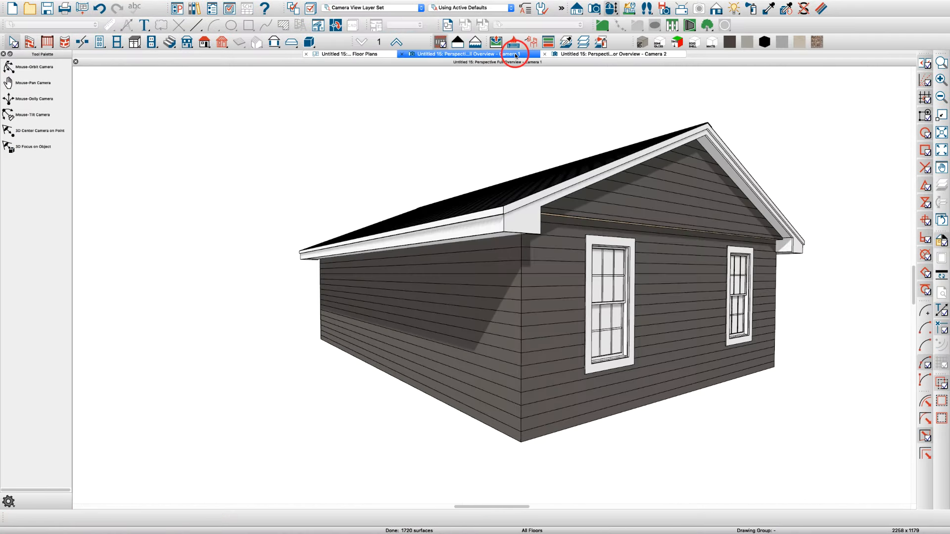
pyautogui.moveTo(546, 132); pyautogui.dragTo(550, 156)
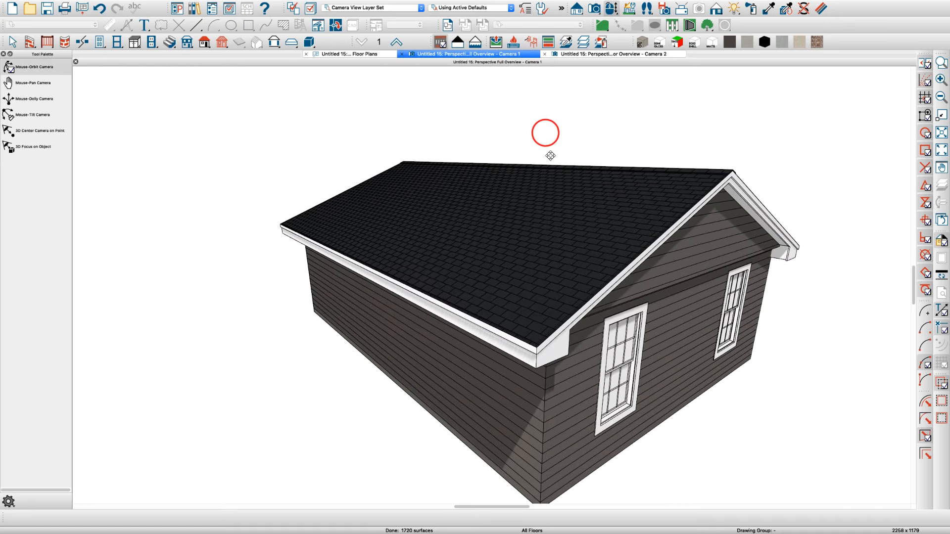
pyautogui.click(598, 54)
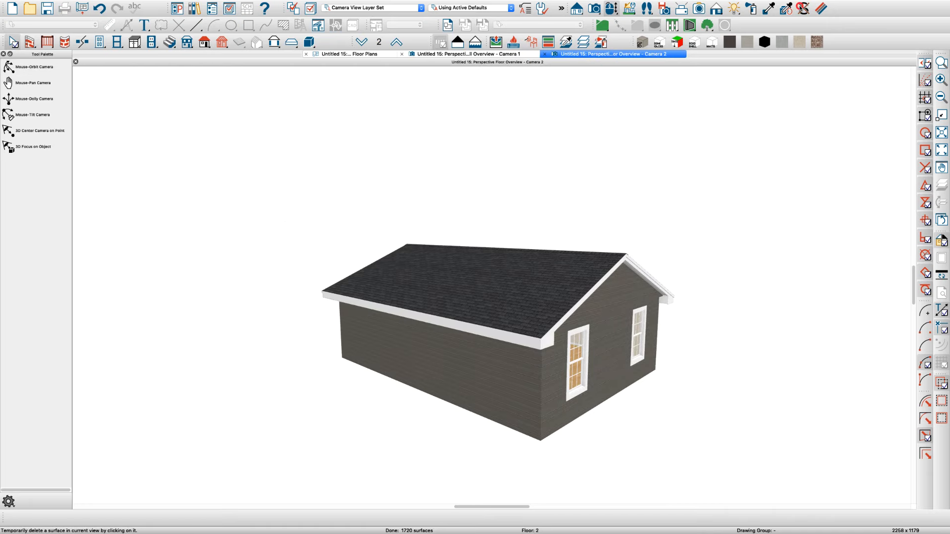
pyautogui.click(803, 8)
pyautogui.click(519, 300)
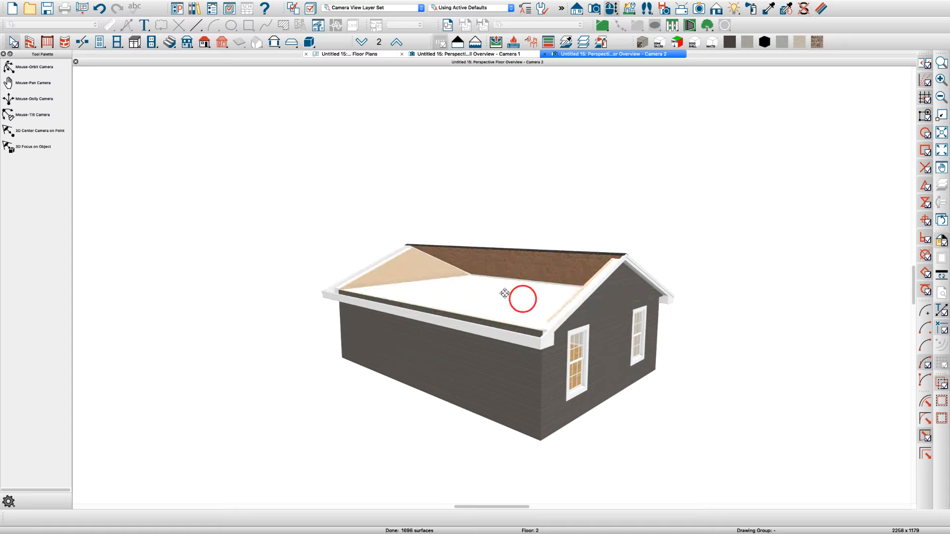
pyautogui.moveTo(490, 291); pyautogui.dragTo(479, 311, button='middle')
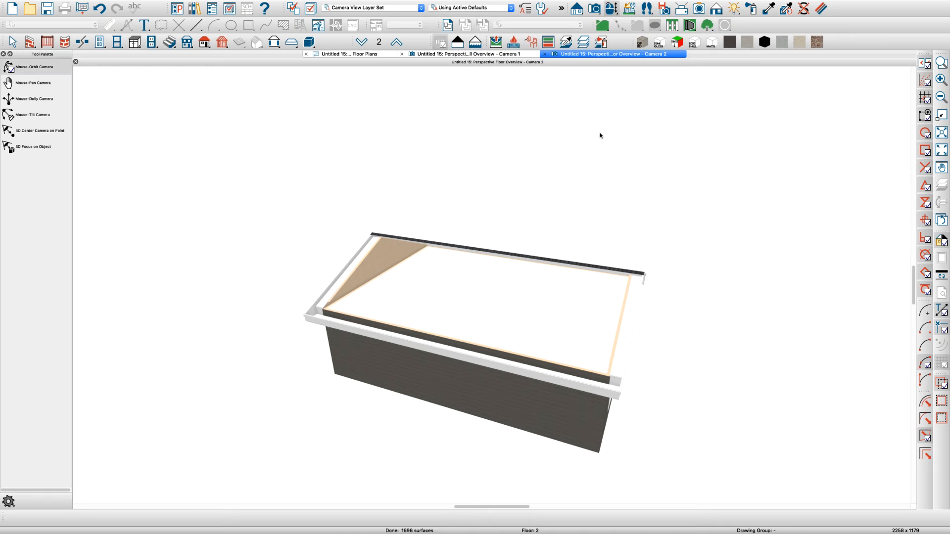
# Close both perspective overview cameras and return to the floor plan.
pyautogui.click(545, 54)
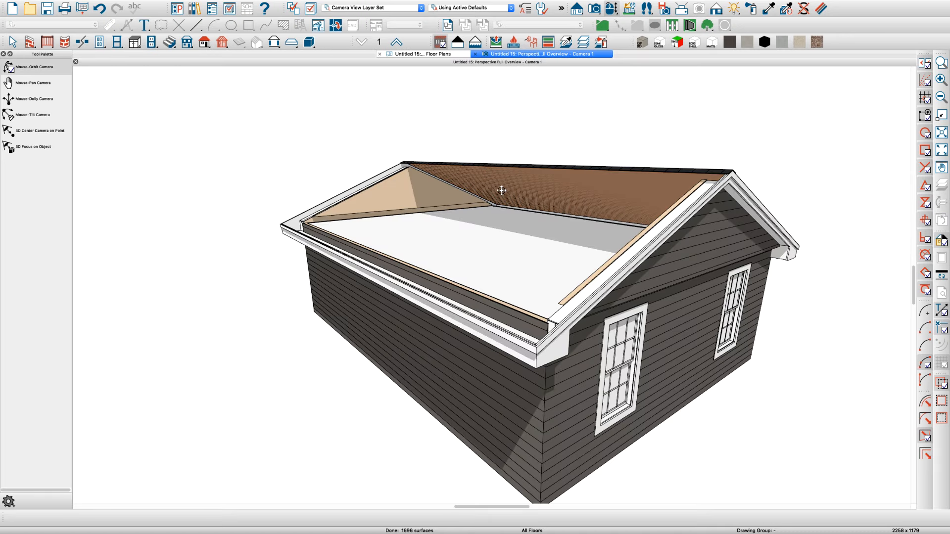
pyautogui.click(476, 54)
pyautogui.press('space')
pyautogui.scroll(-1, 506, 259)
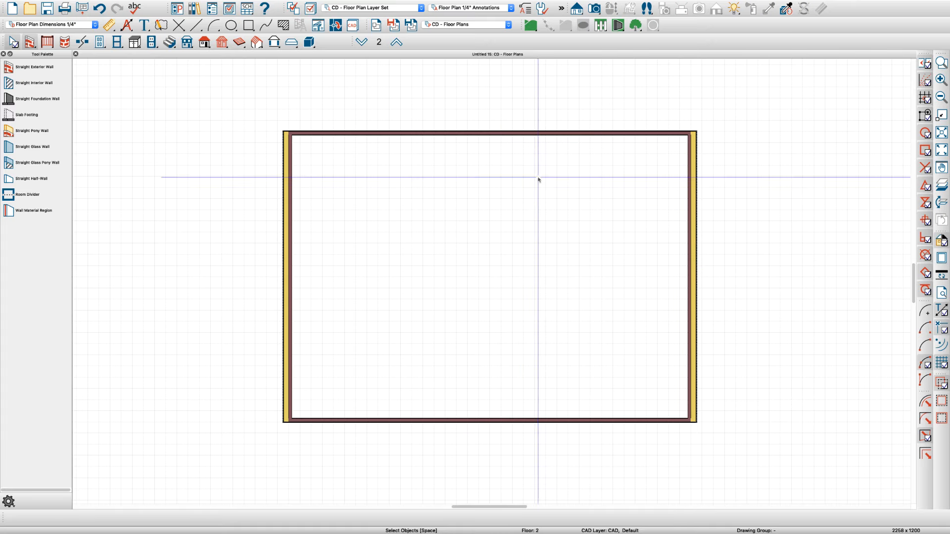
# Select both roof planes on floor 1, move them up to floor 2, and show floor 2.
pyautogui.moveTo(541, 184); pyautogui.dragTo(539, 218, button='middle')
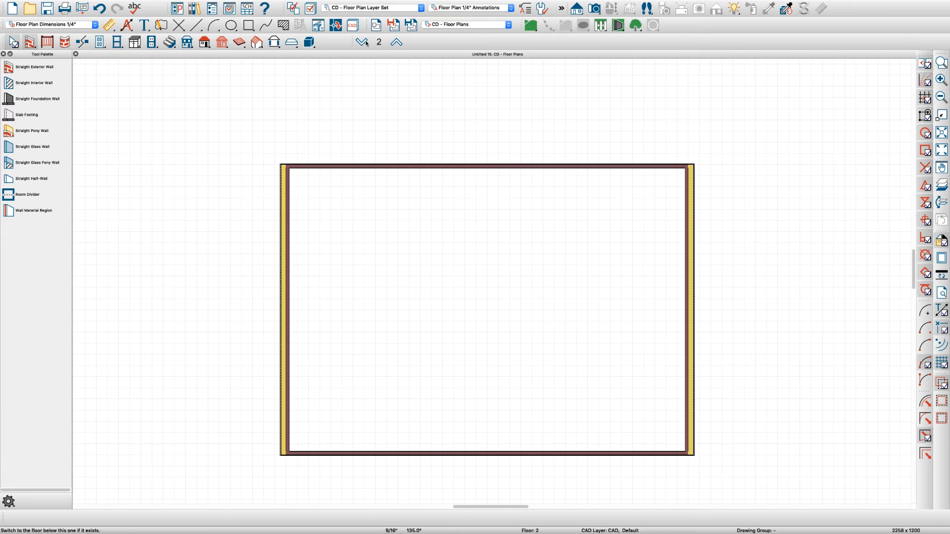
pyautogui.click(366, 43)
pyautogui.moveTo(604, 340); pyautogui.dragTo(560, 296)
pyautogui.moveTo(554, 338); pyautogui.dragTo(493, 293)
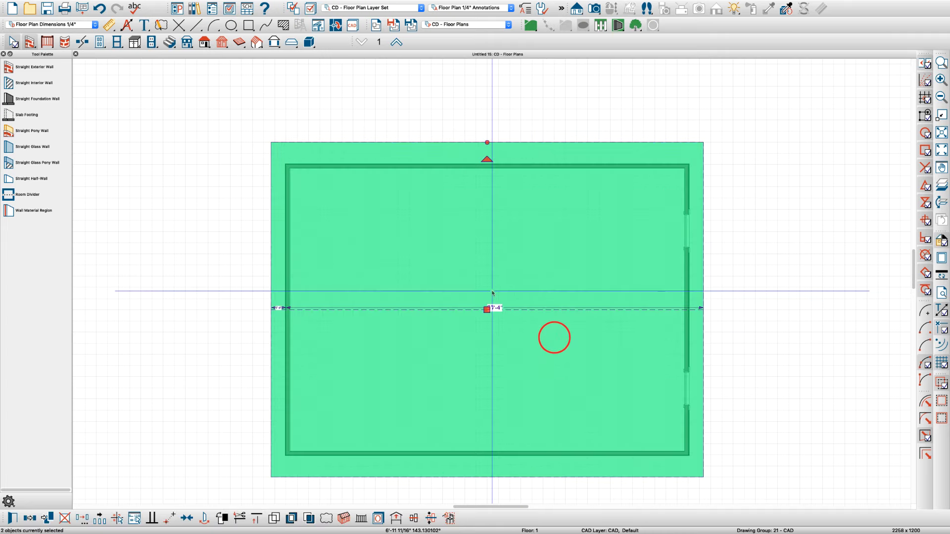
pyautogui.click(396, 518)
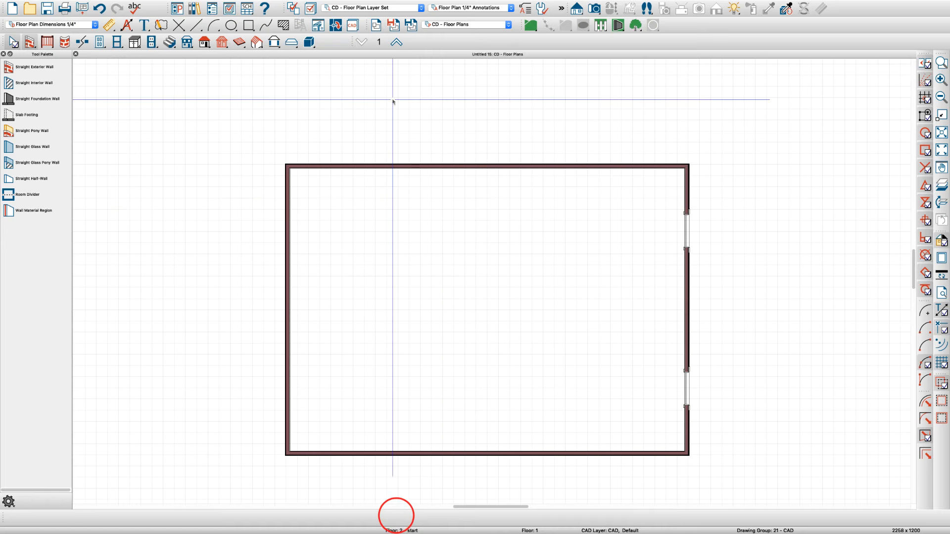
pyautogui.click(397, 42)
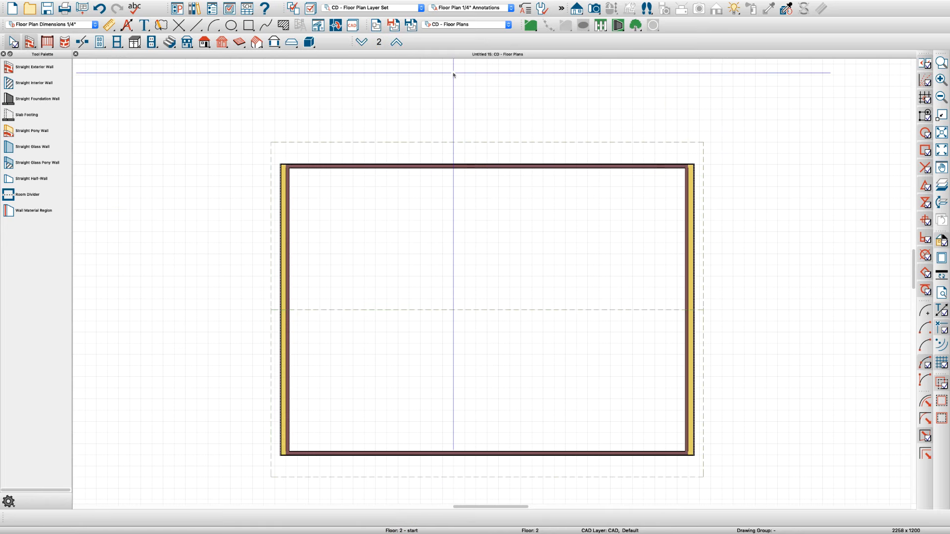
# Create a perspective full overview of the house, check the roof, and return to the floor 2 plan.
pyautogui.click(577, 8)
pyautogui.moveTo(496, 223); pyautogui.dragTo(459, 167)
pyautogui.click(420, 54)
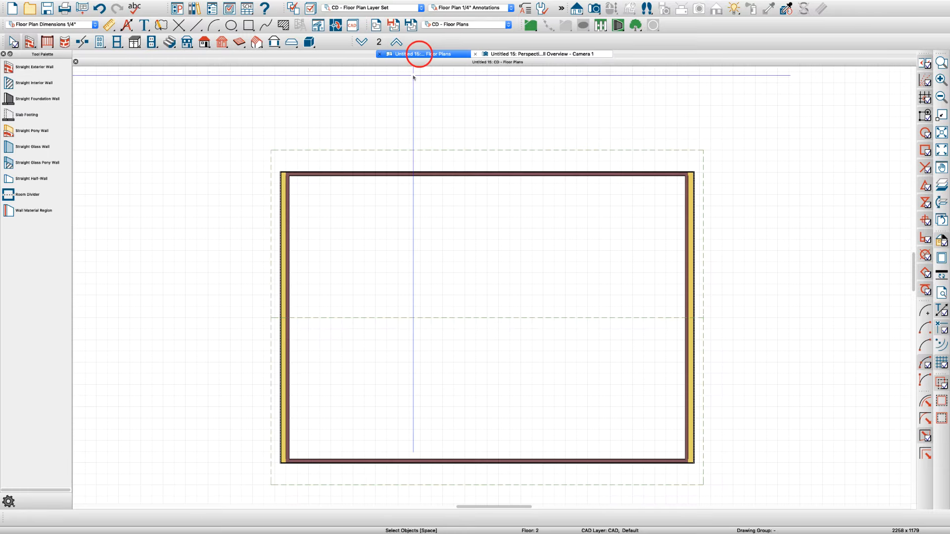
# Create a backclipped cross section through the house, looking toward the right gable end.
pyautogui.press('s')
pyautogui.press('s')
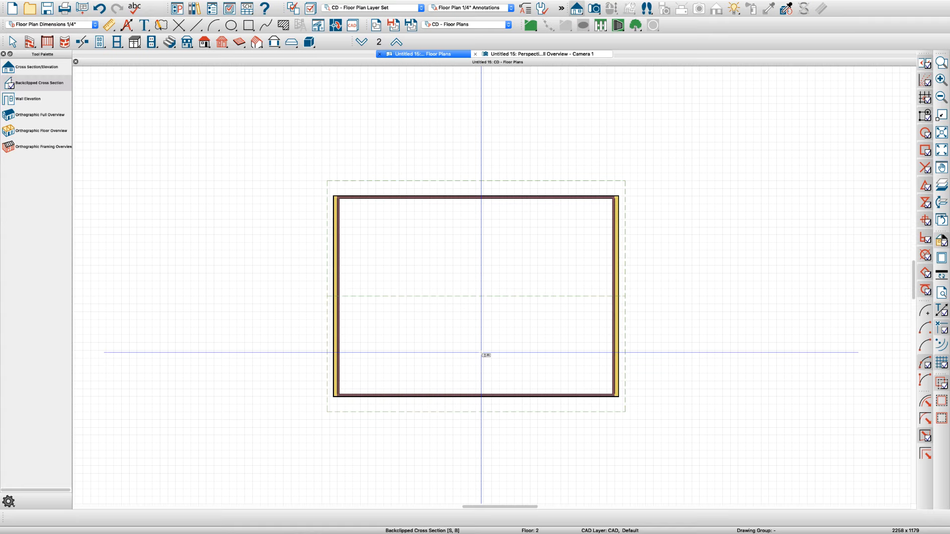
pyautogui.moveTo(486, 377); pyautogui.dragTo(532, 384)
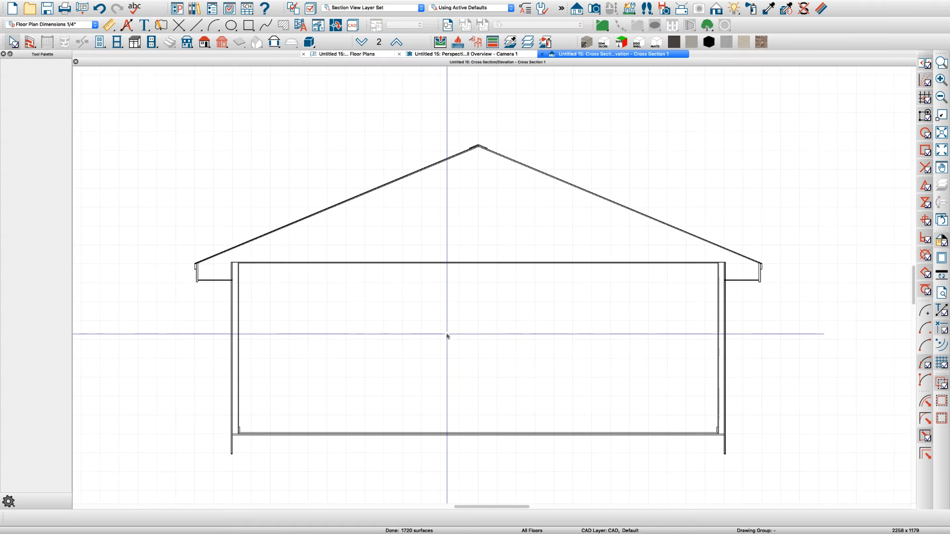
# Draw a horizontal CAD line along the underside of the right eave's soffit, extending outward past the fascia.
pyautogui.press('z')
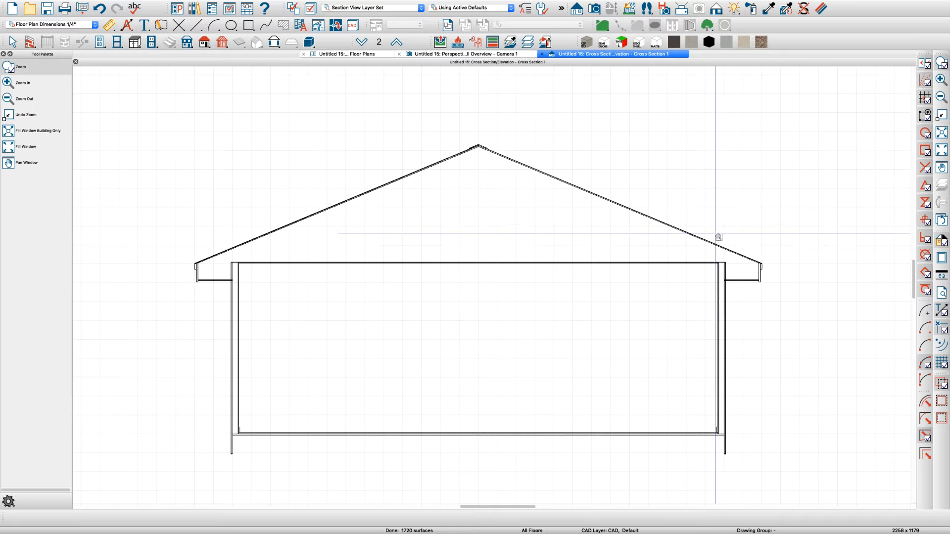
pyautogui.moveTo(710, 236); pyautogui.dragTo(778, 330)
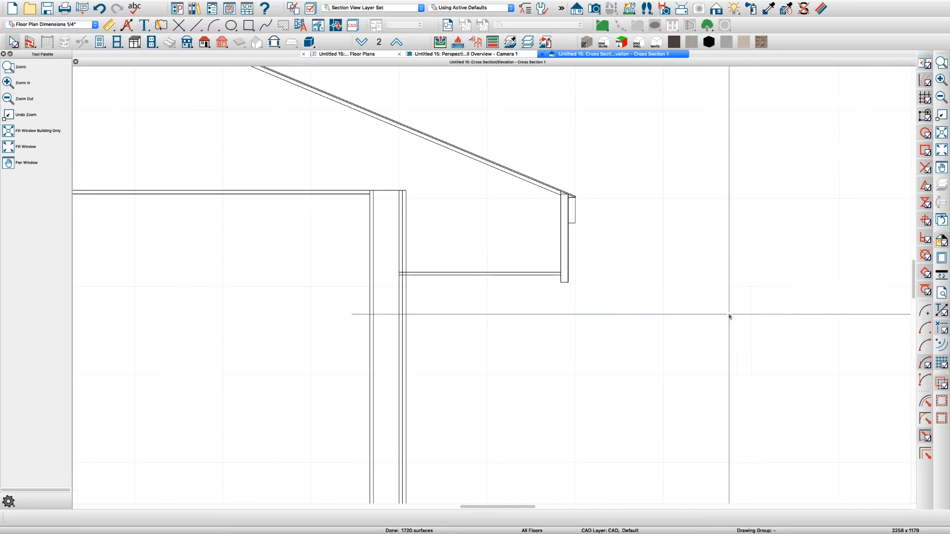
pyautogui.press('l')
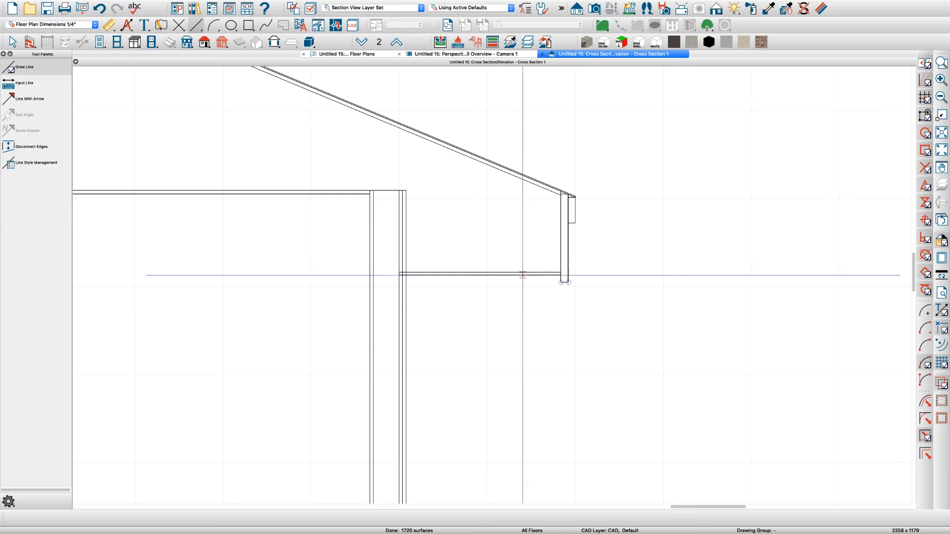
pyautogui.moveTo(469, 275); pyautogui.dragTo(670, 284)
pyautogui.press('space')
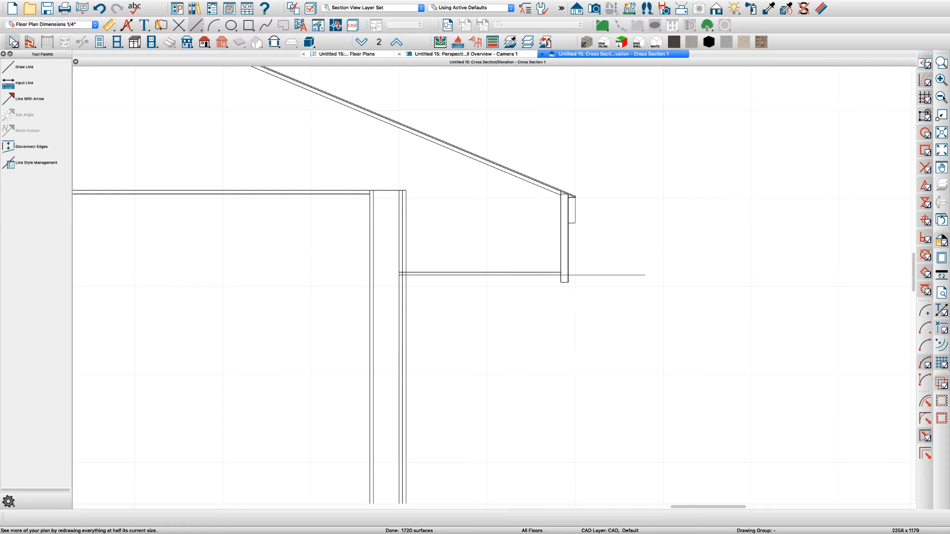
pyautogui.click(589, 273)
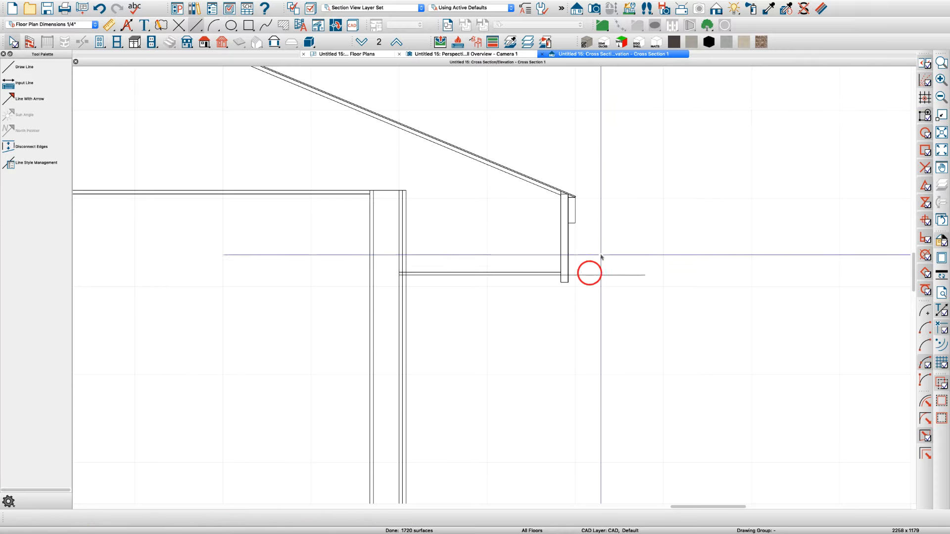
# Draw a horizontal CAD line about 21" long from the subfascia's inner top corner outward past the right eave.
pyautogui.scroll(3, 598, 234)
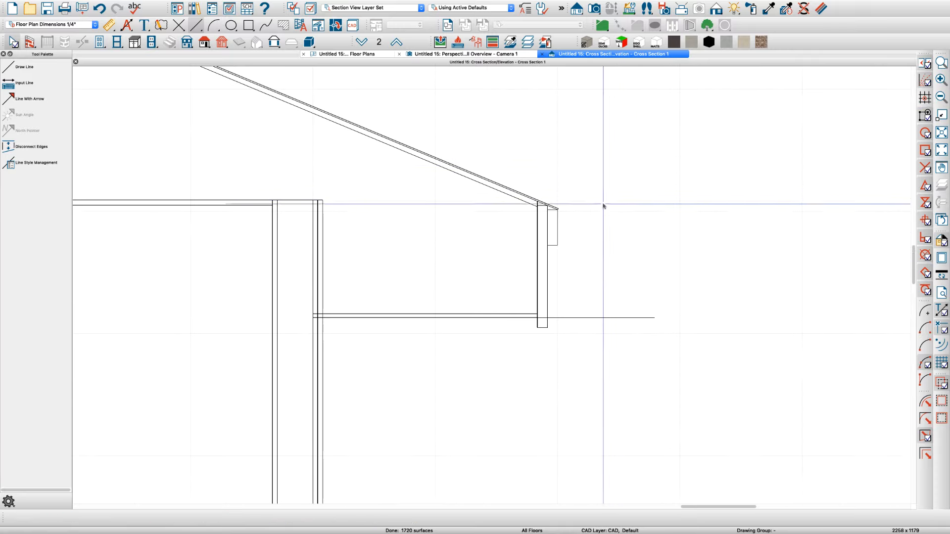
pyautogui.press('space')
pyautogui.moveTo(539, 206); pyautogui.dragTo(751, 210)
pyautogui.press('space')
pyautogui.scroll(2, 577, 201)
pyautogui.scroll(-2, 490, 216)
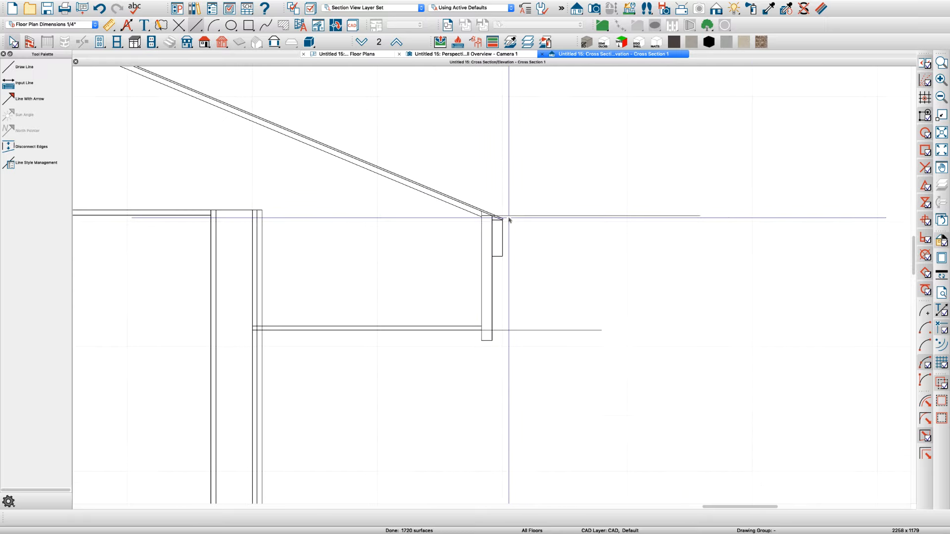
pyautogui.scroll(-1, 636, 230)
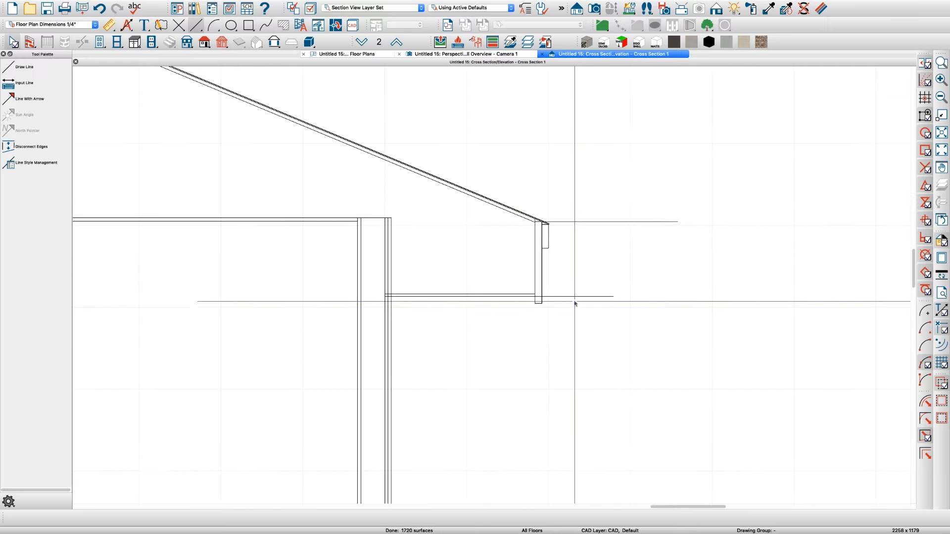
# Look up the upper CAD line's start point Y position with Length / Angle locked, and return to the floor plan.
pyautogui.doubleClick(583, 221)
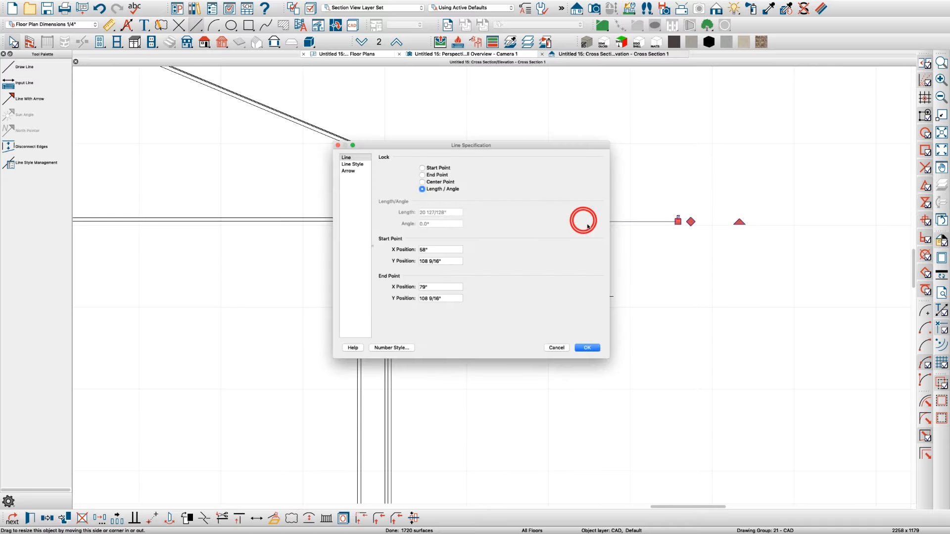
pyautogui.press('Return')
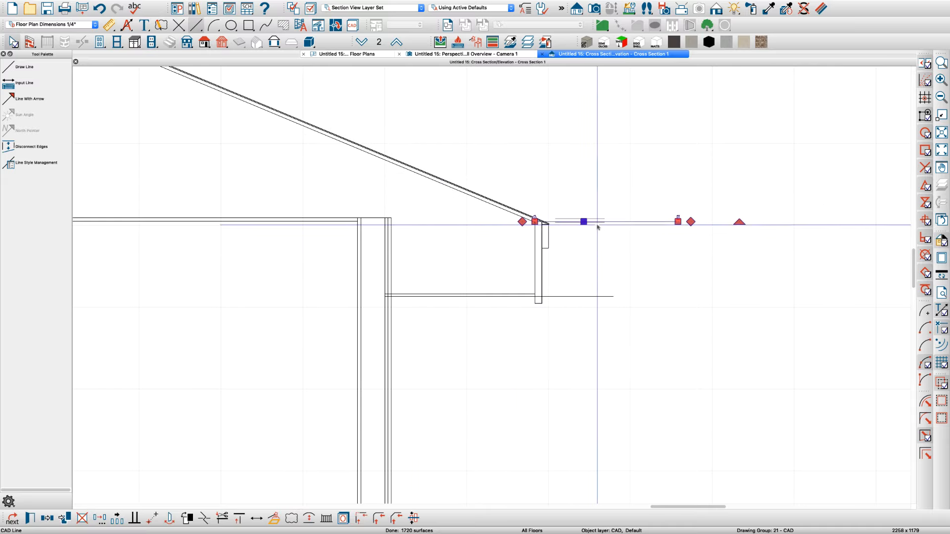
pyautogui.doubleClick(612, 221)
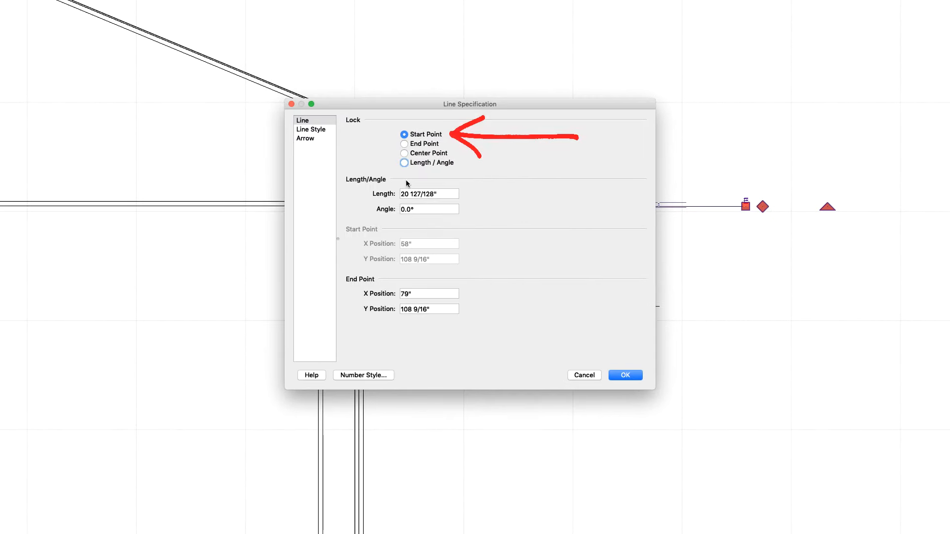
pyautogui.click(405, 163)
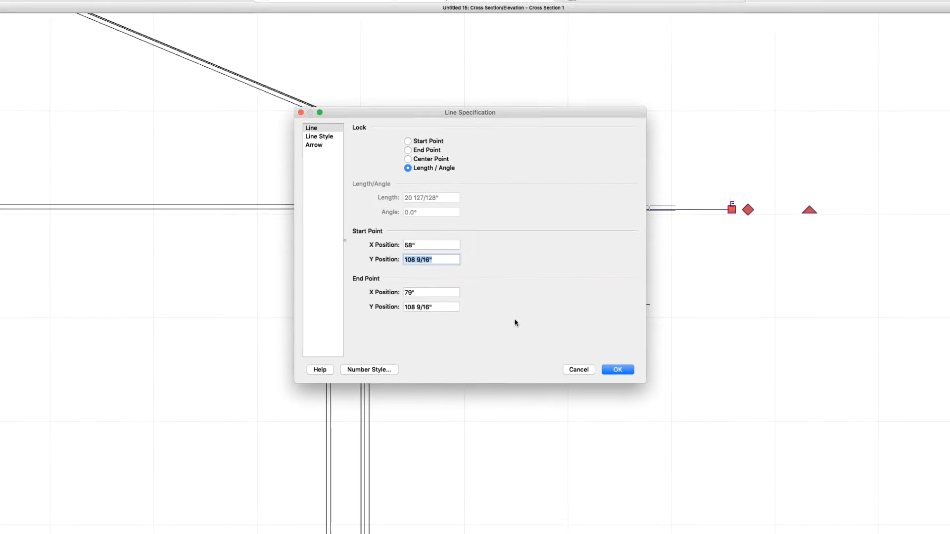
pyautogui.click(629, 376)
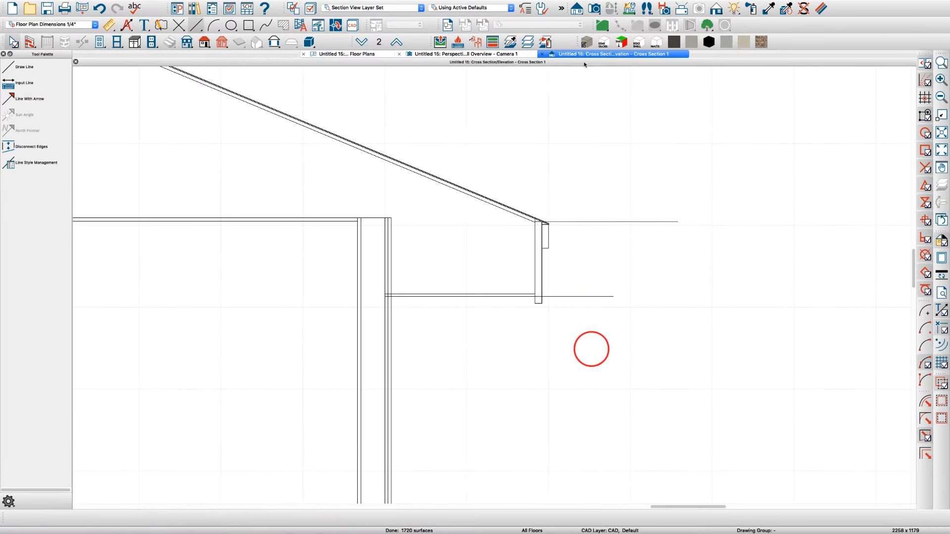
pyautogui.click(345, 54)
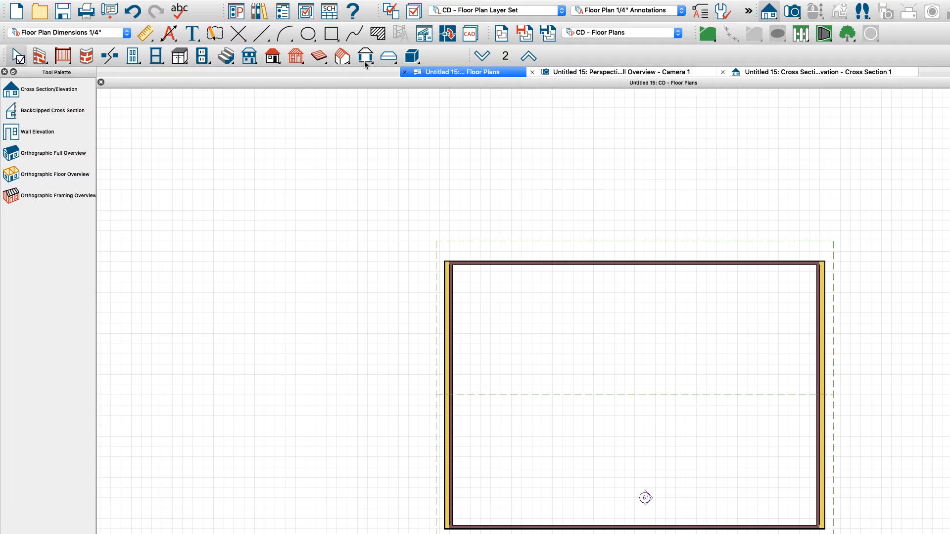
# Draw a rectangular molding polyline around the whole house on floor 2, larger than the roof outline.
pyautogui.click(365, 59)
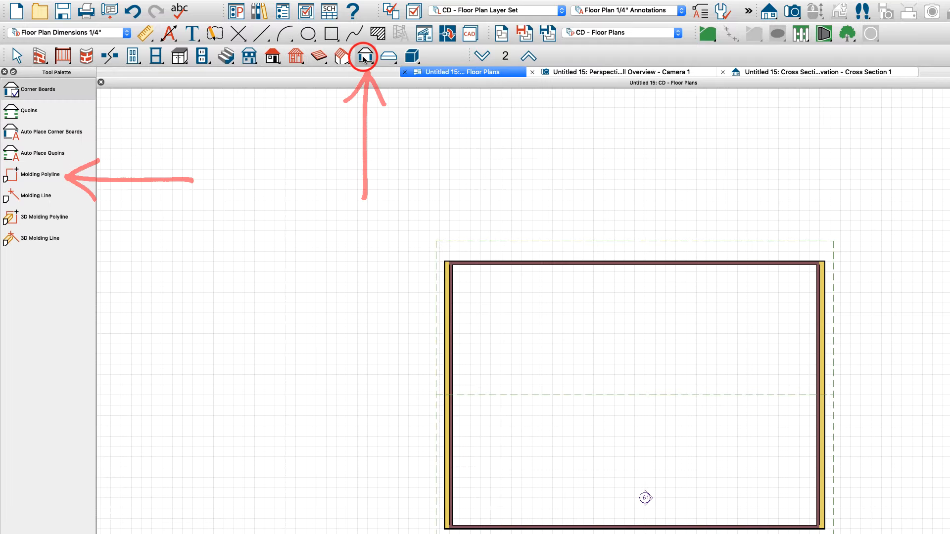
pyautogui.click(25, 179)
pyautogui.moveTo(393, 201); pyautogui.dragTo(692, 456)
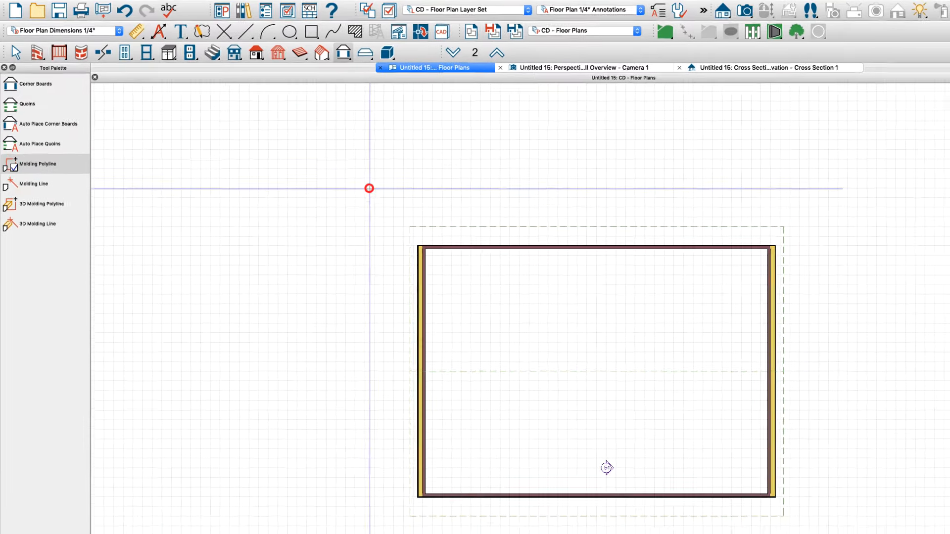
pyautogui.moveTo(541, 357); pyautogui.dragTo(679, 465)
pyautogui.press('space')
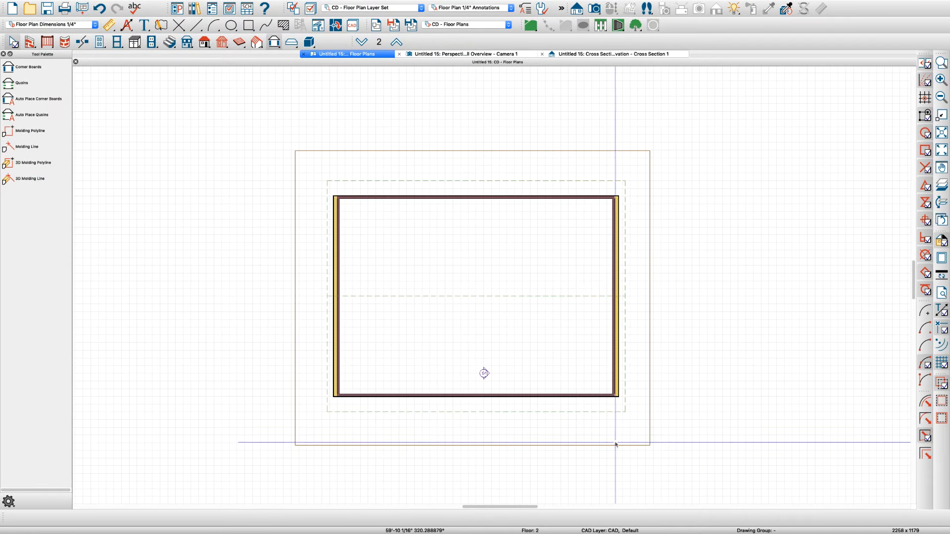
pyautogui.click(638, 462)
# Add the library molding profile CA-001 to the molding polyline.
pyautogui.doubleClick(612, 443)
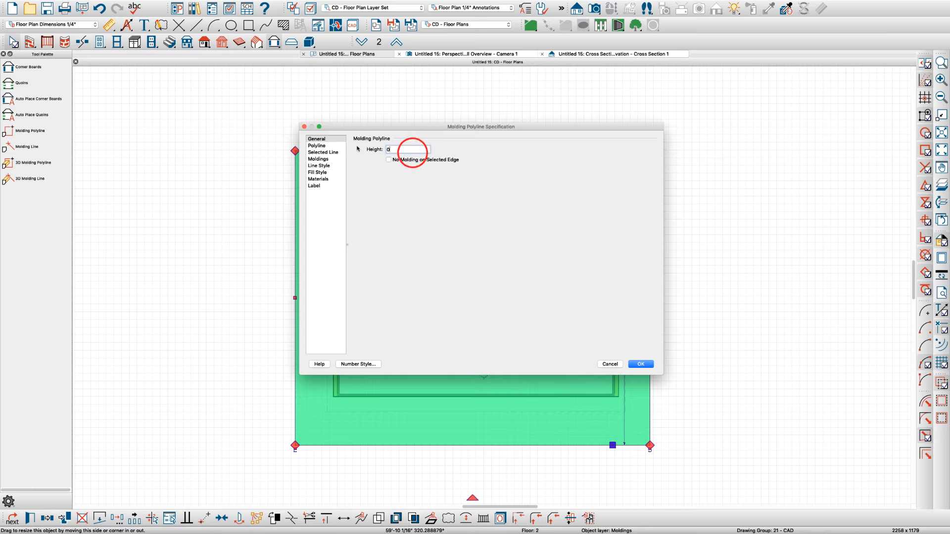
pyautogui.click(318, 159)
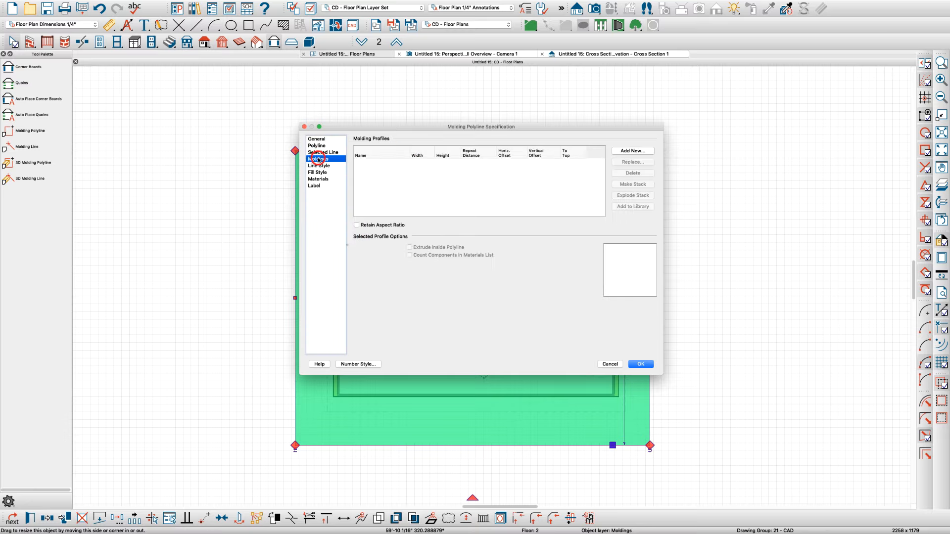
pyautogui.click(625, 152)
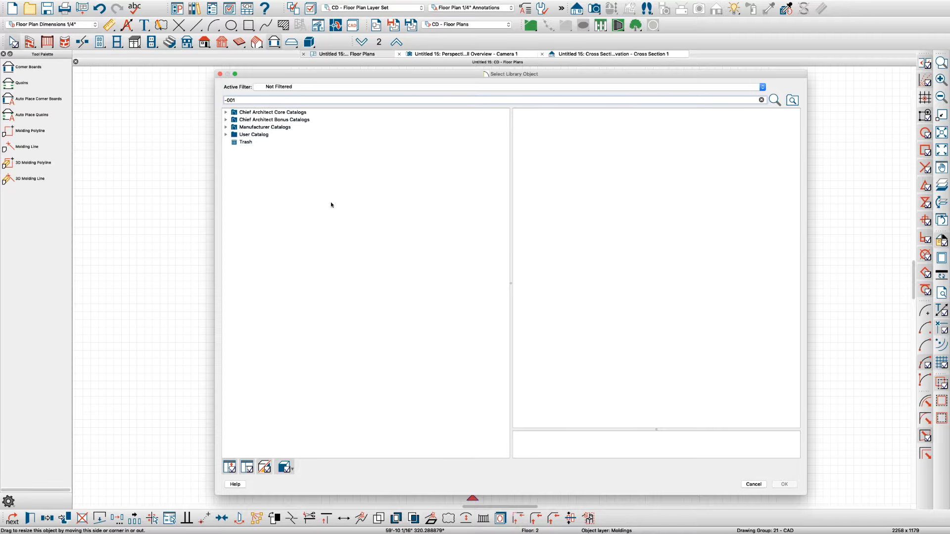
pyautogui.click(243, 120)
pyautogui.click(785, 484)
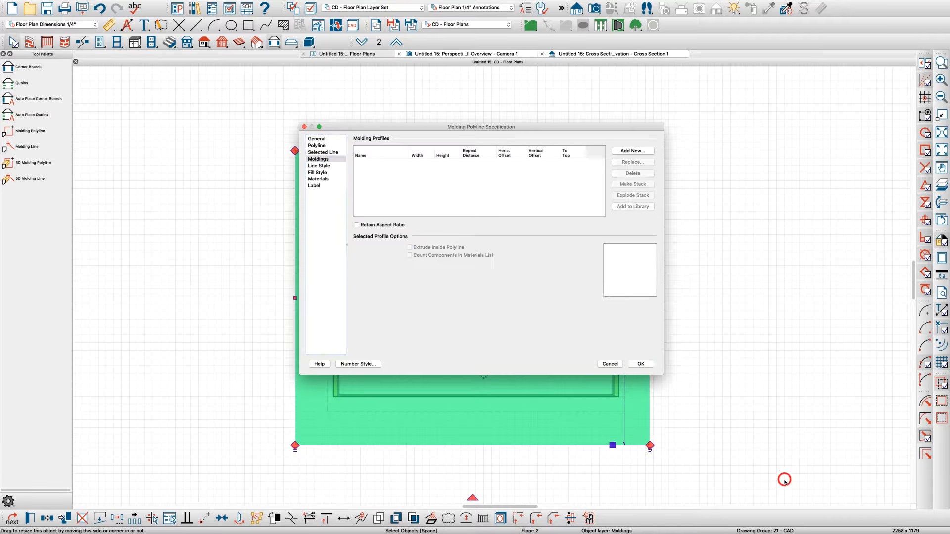
# Set the CA-001 molding profile's height to 12" and apply it to the polyline.
pyautogui.click(397, 128)
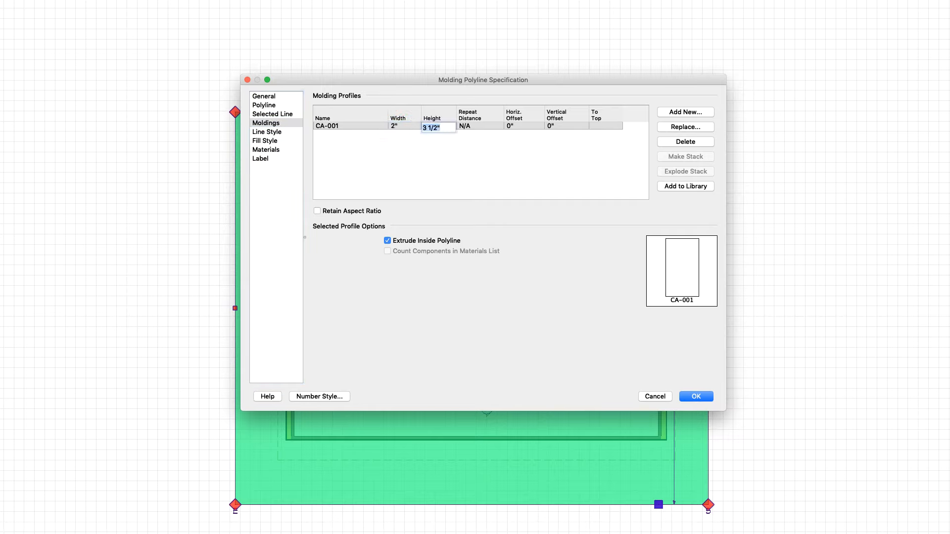
pyautogui.write('12')
pyautogui.press('Return')
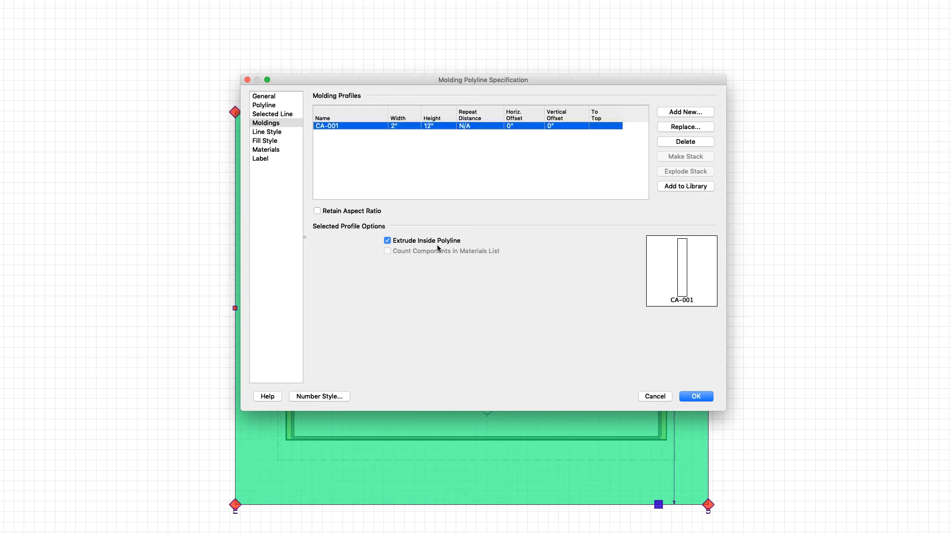
pyautogui.click(702, 399)
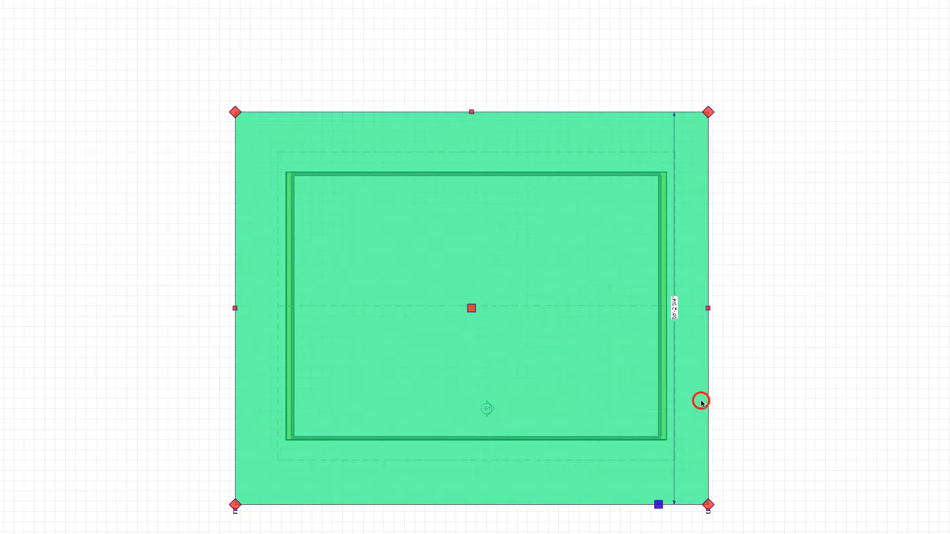
# Move the molding polyline's lower edge inward so it snaps to the roof plane's eave line.
pyautogui.scroll(4, 688, 490)
pyautogui.scroll(3, 688, 496)
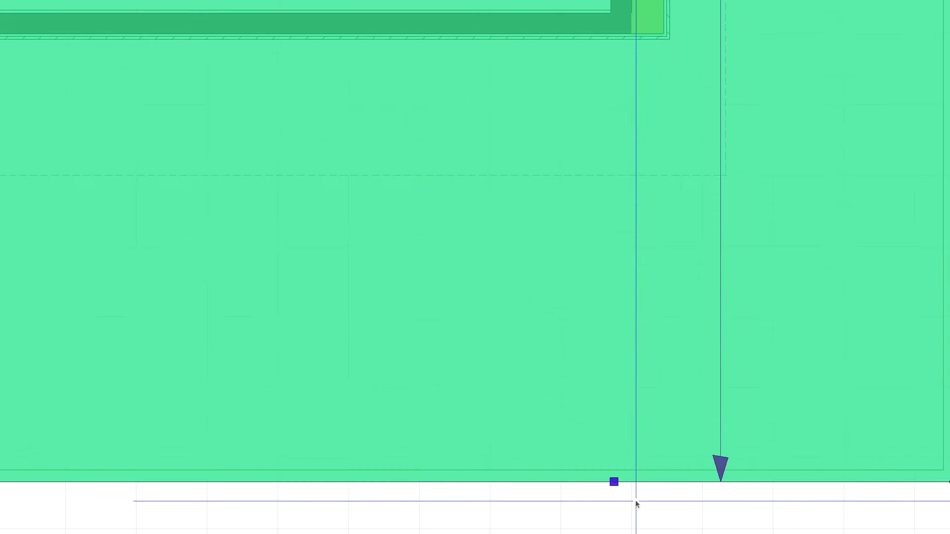
pyautogui.scroll(-2, 665, 499)
pyautogui.moveTo(636, 488); pyautogui.dragTo(613, 256)
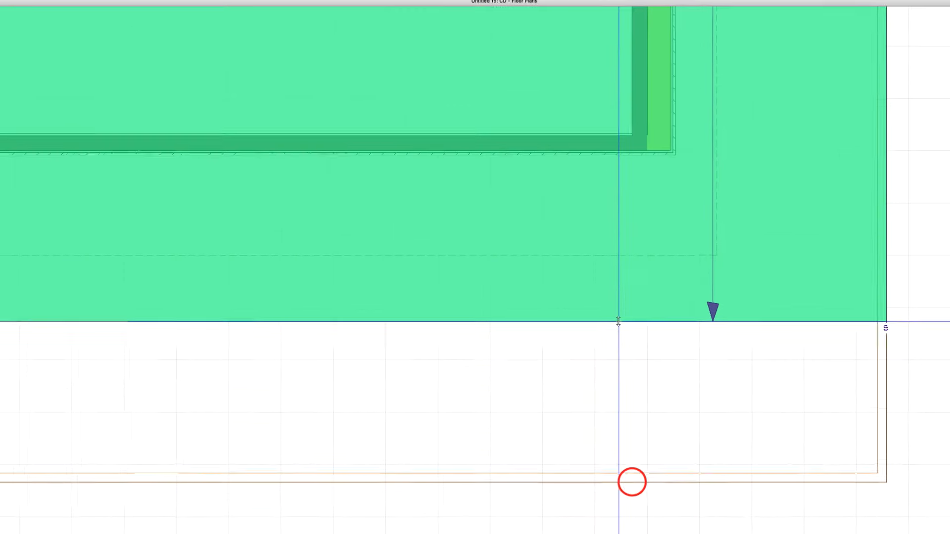
pyautogui.scroll(-3, 582, 266)
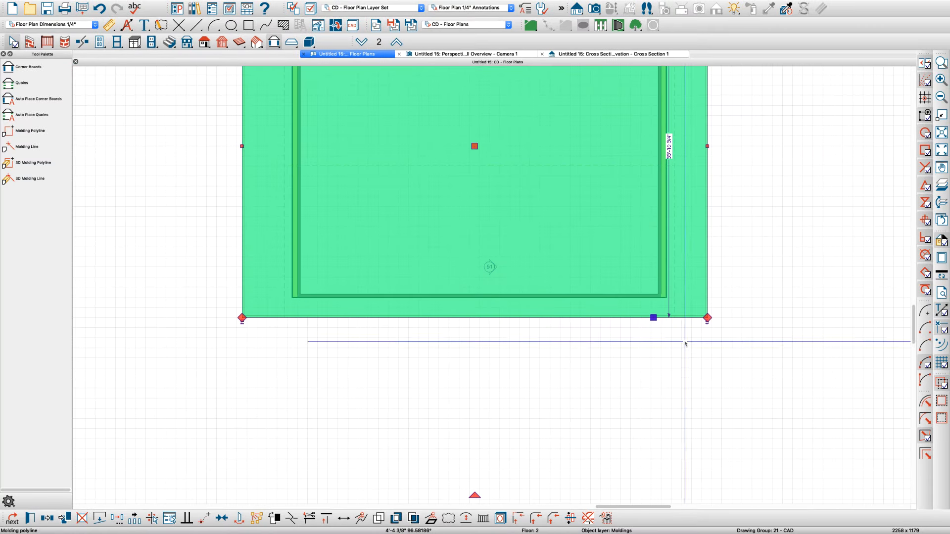
# Examine the molding's height relative to the right eave in the cross section, and return to the floor plan.
pyautogui.click(594, 54)
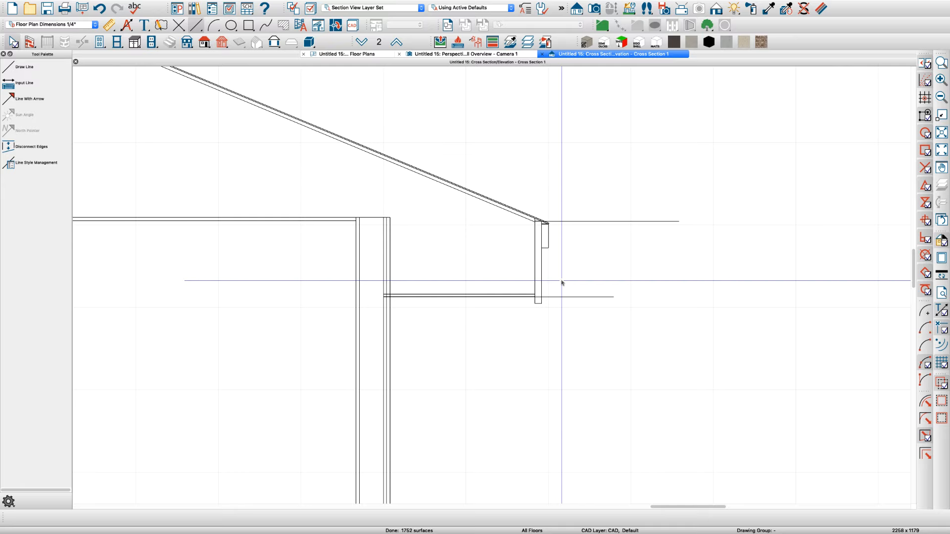
pyautogui.scroll(2, 562, 283)
pyautogui.scroll(-4, 563, 281)
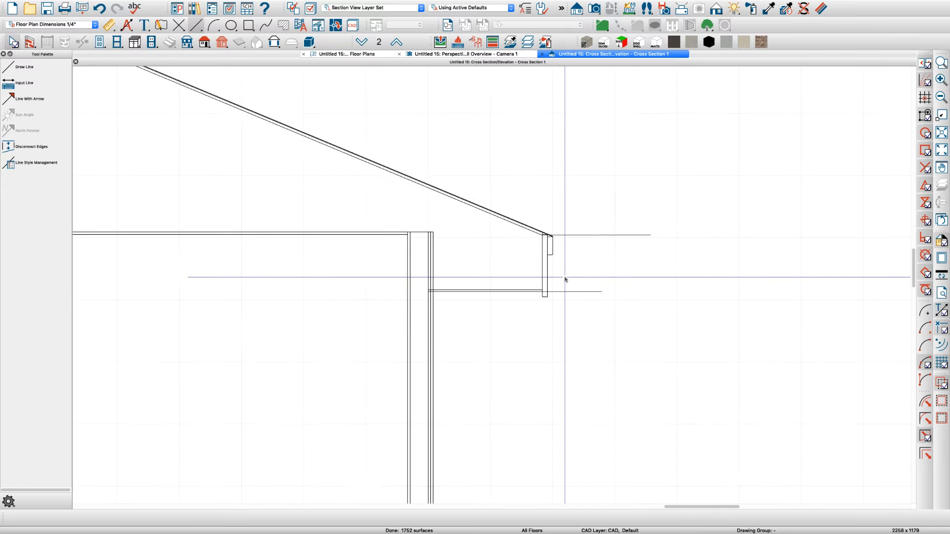
pyautogui.scroll(-3, 565, 278)
pyautogui.scroll(1, 602, 352)
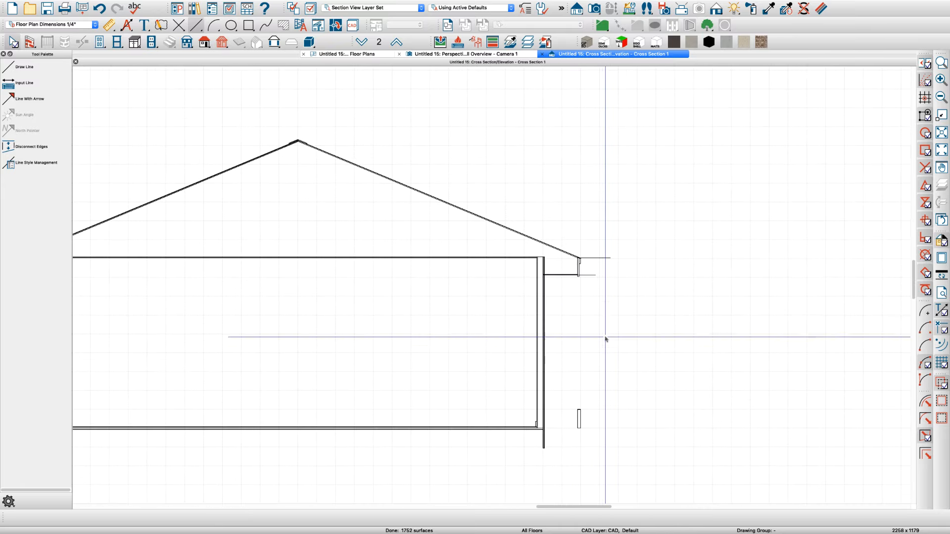
pyautogui.click(346, 55)
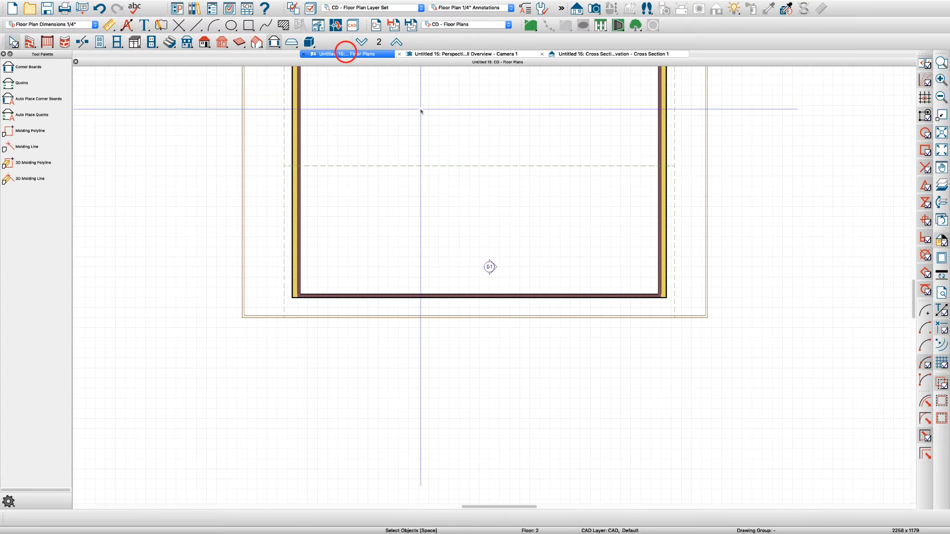
# Set the CA-001 molding's vertical offset to 108 9/16", measured to the top of the profile.
pyautogui.doubleClick(709, 297)
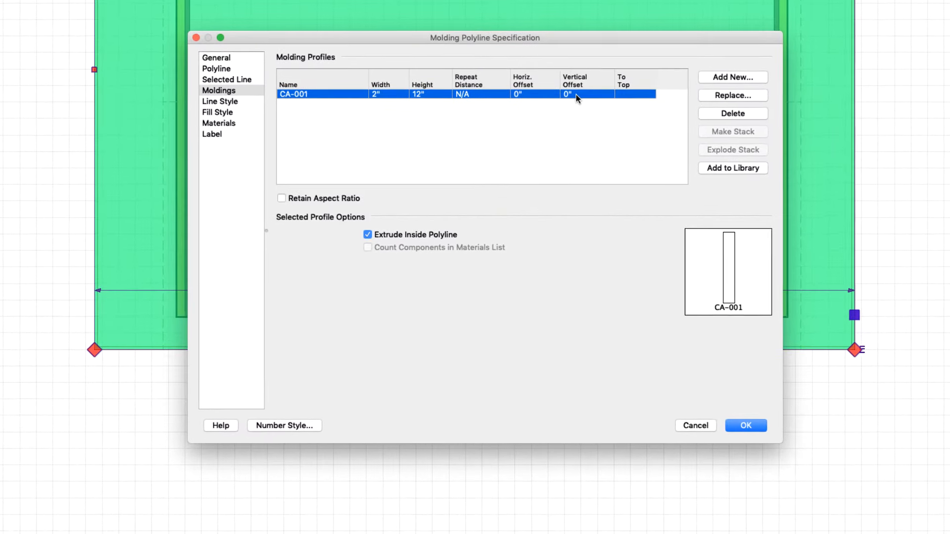
pyautogui.click(576, 94)
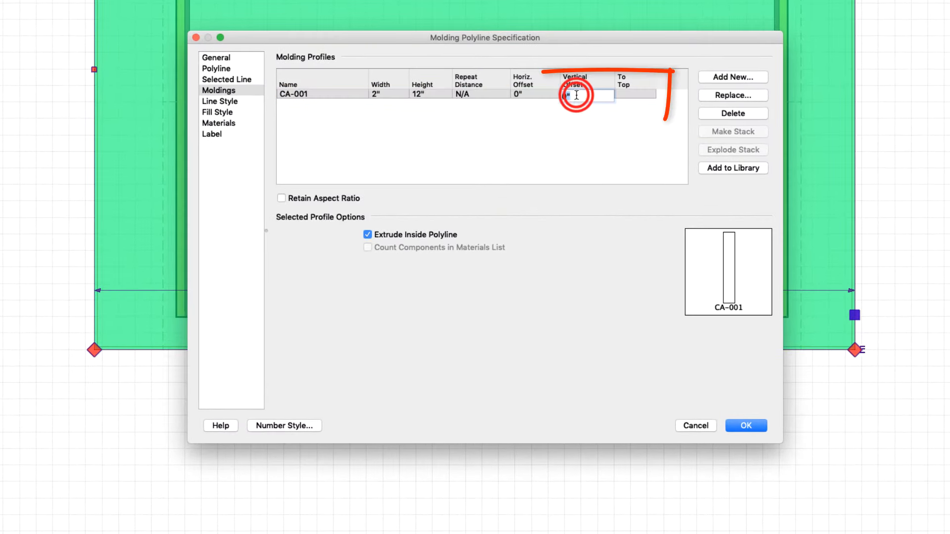
pyautogui.press('Return')
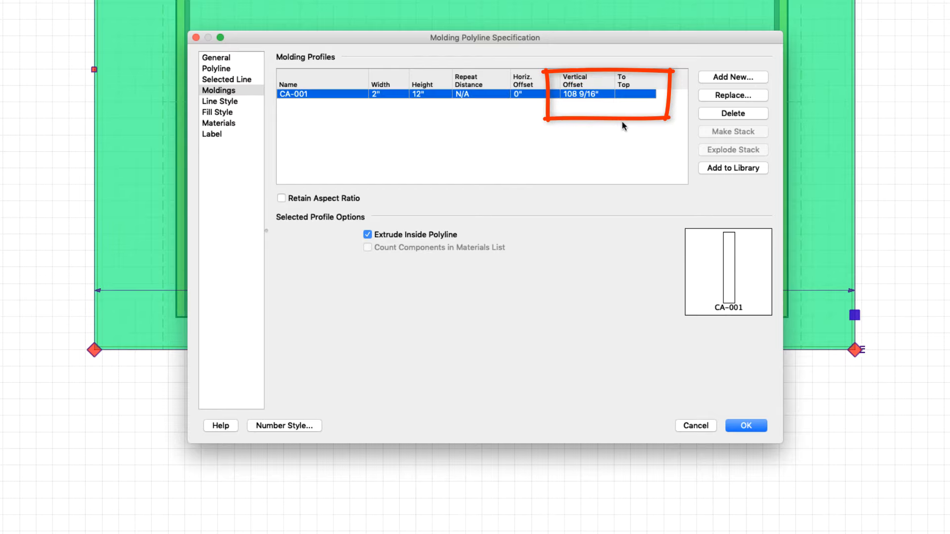
pyautogui.click(629, 92)
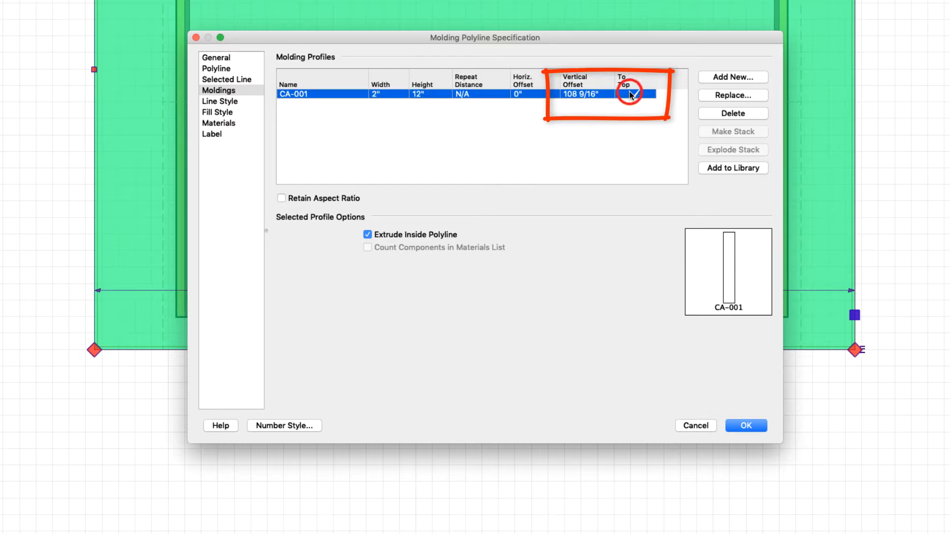
pyautogui.click(584, 96)
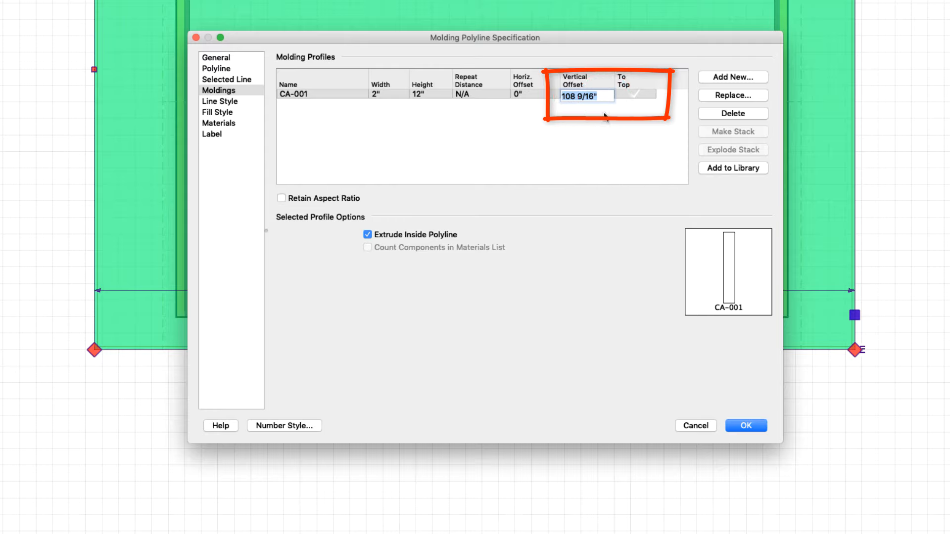
pyautogui.press('Return')
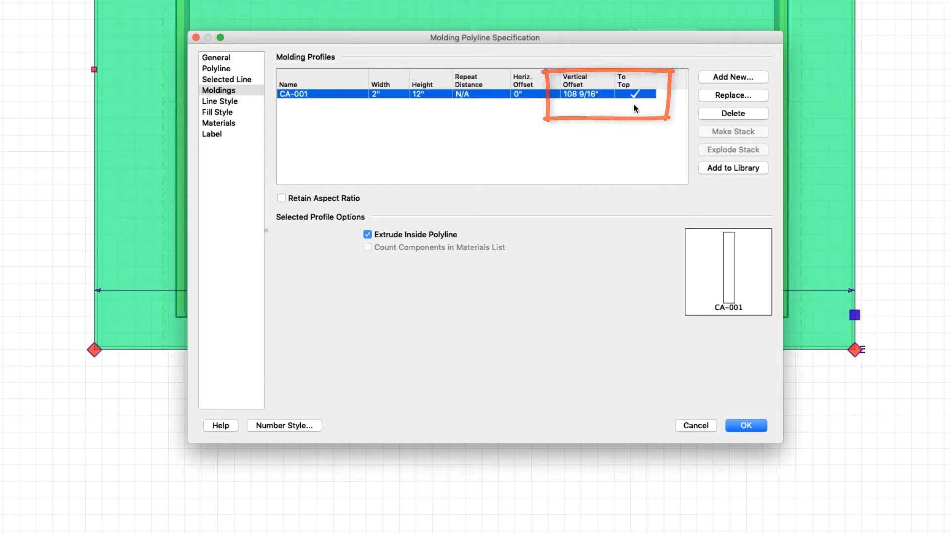
pyautogui.click(741, 426)
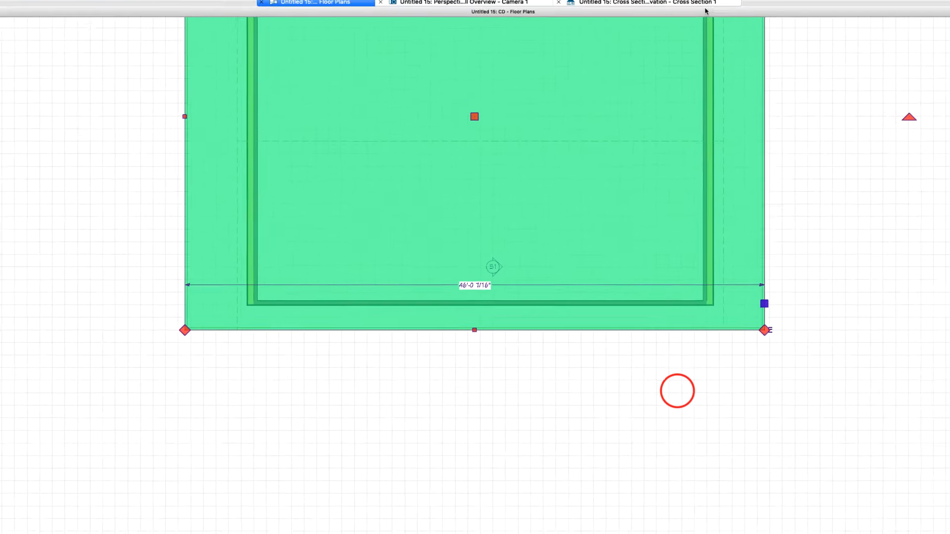
# Examine how the molding lines up with the subfascia in the cross section, and return to the floor plan.
pyautogui.click(635, 54)
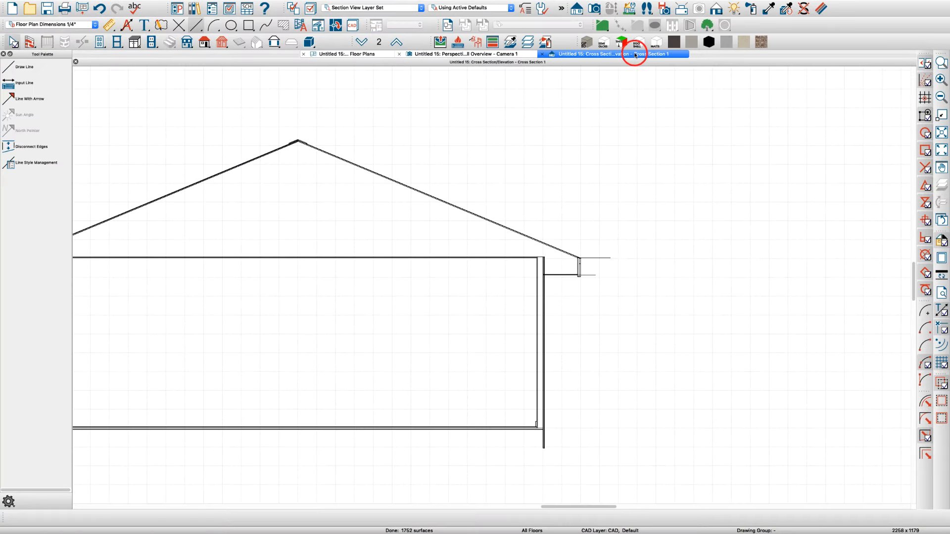
pyautogui.scroll(10, 589, 277)
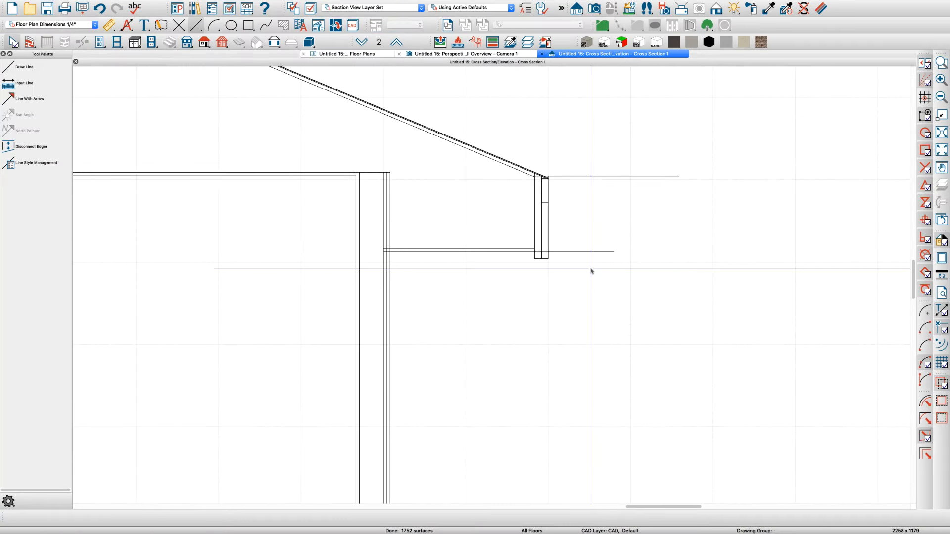
pyautogui.scroll(-1, 519, 275)
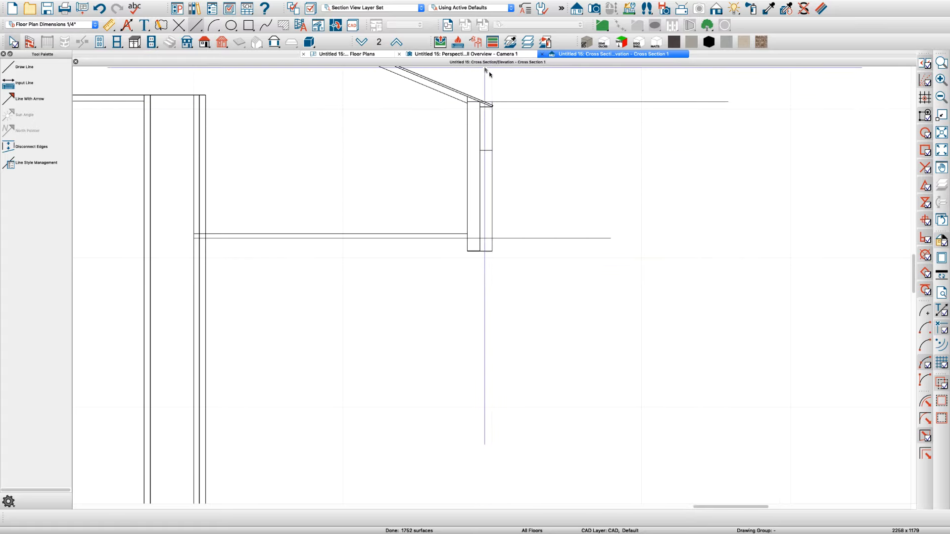
pyautogui.click(362, 54)
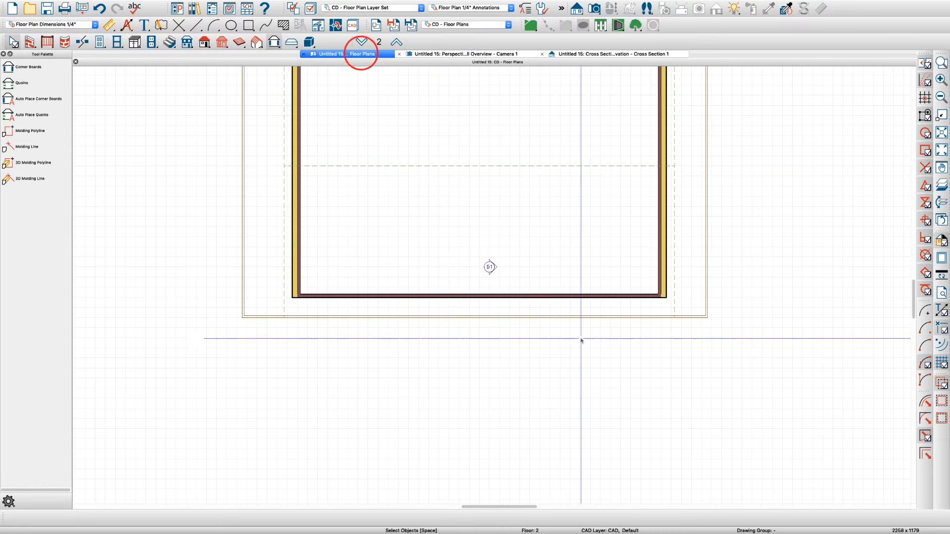
# Look up the front roof plane's fascia sizes and shadow board settings from the perspective camera view without changing them.
pyautogui.scroll(3, 651, 319)
pyautogui.click(650, 305)
pyautogui.scroll(2, 646, 299)
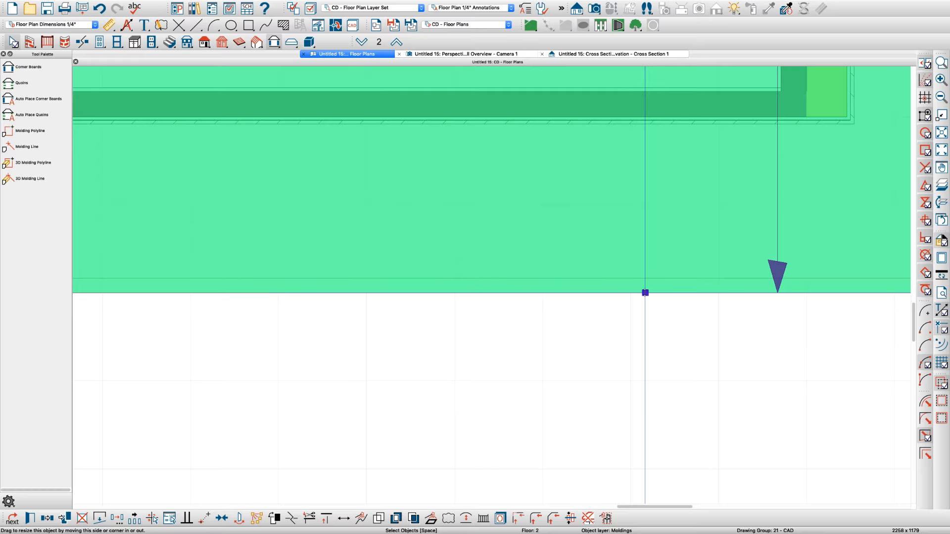
pyautogui.scroll(-1, 518, 319)
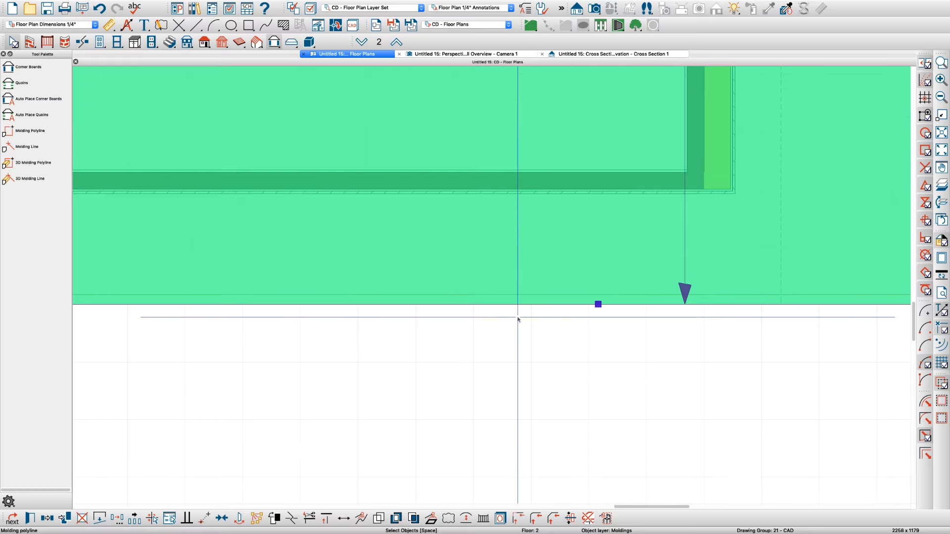
pyautogui.click(458, 53)
pyautogui.doubleClick(468, 263)
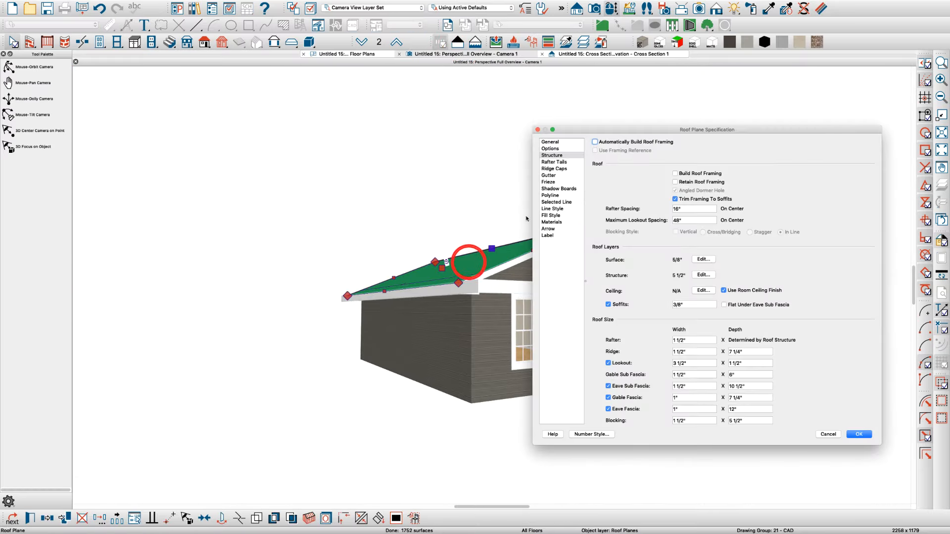
pyautogui.click(554, 189)
pyautogui.press('Escape')
pyautogui.press('Escape')
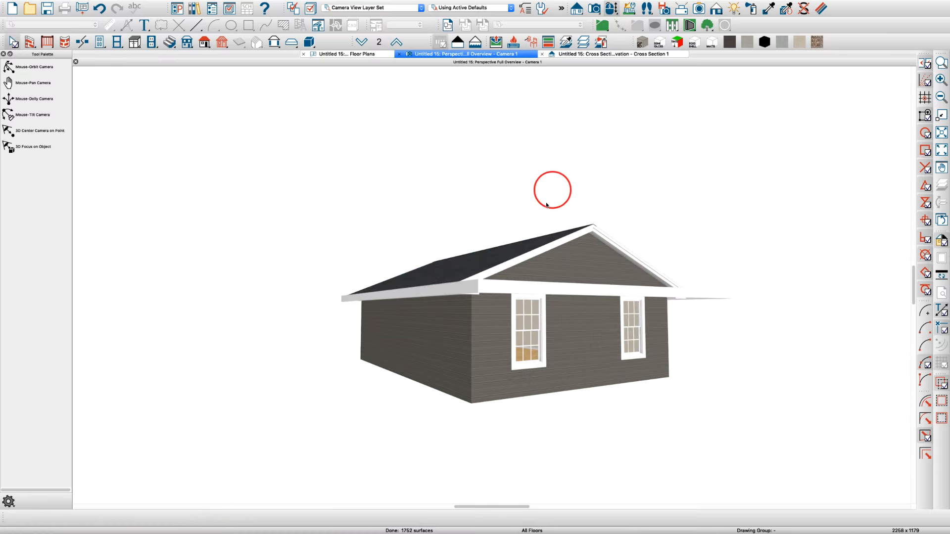
# Move the molding polyline's lower edge inward by 1" relative to its start using entered coordinates.
pyautogui.click(366, 54)
pyautogui.click(504, 303)
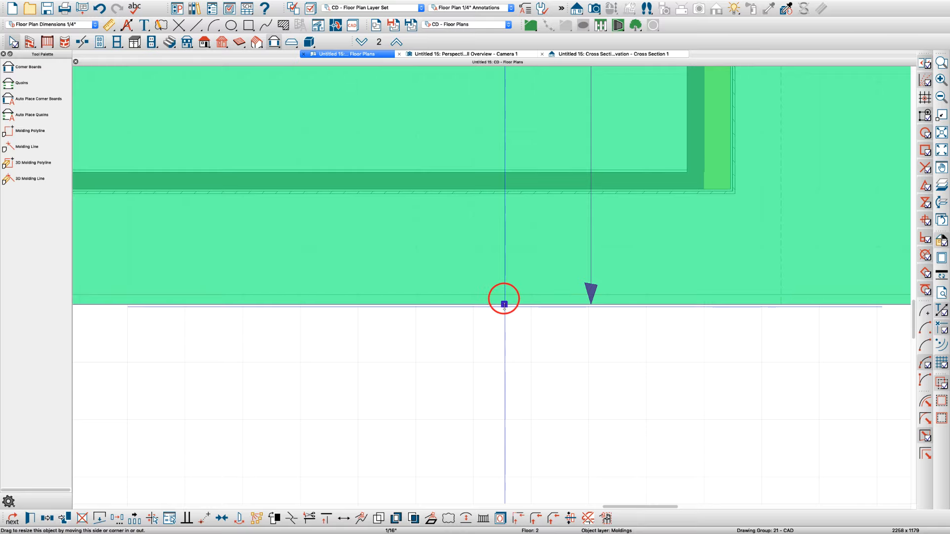
pyautogui.moveTo(504, 305); pyautogui.dragTo(504, 283)
pyautogui.press('Tab')
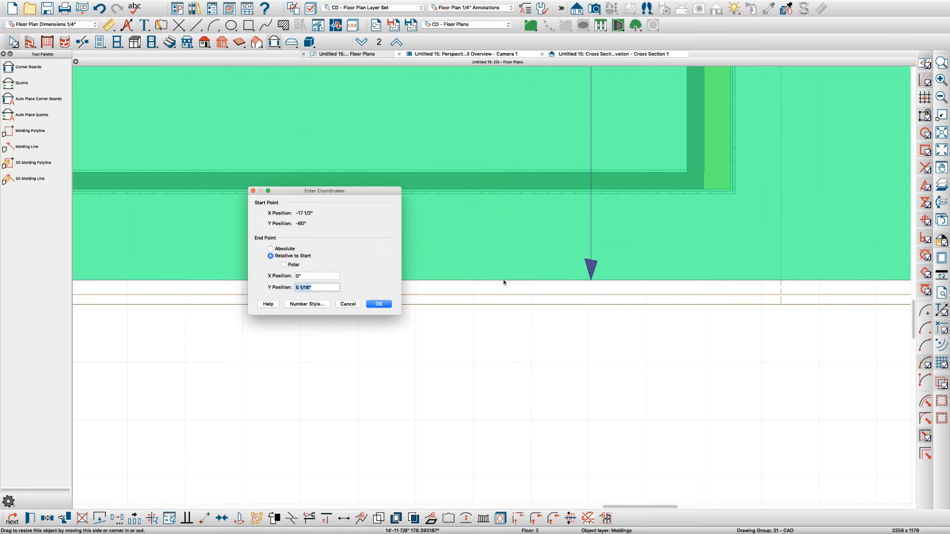
pyautogui.press('Return')
pyautogui.press('Escape')
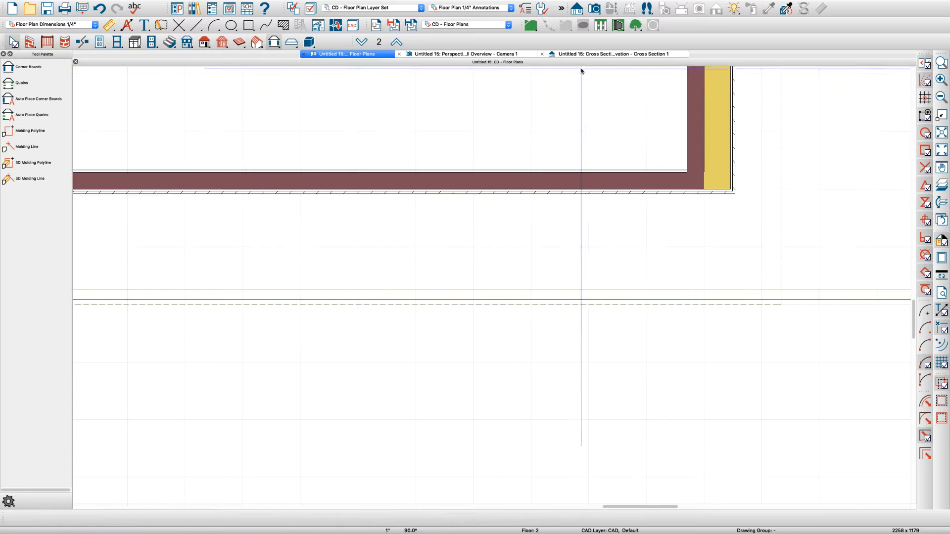
# Examine the molding's alignment with the eave in the cross section and around the gable corner in the perspective camera view.
pyautogui.click(584, 54)
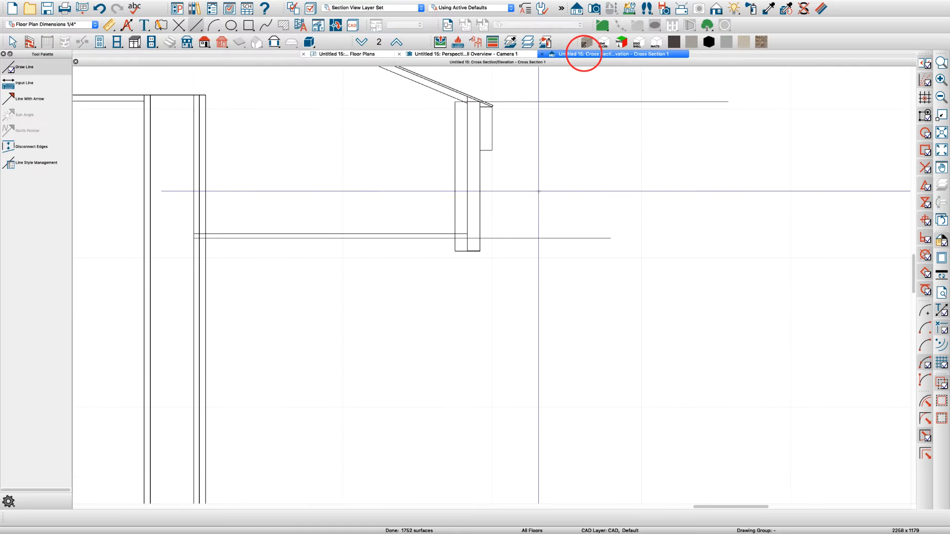
pyautogui.scroll(3, 459, 240)
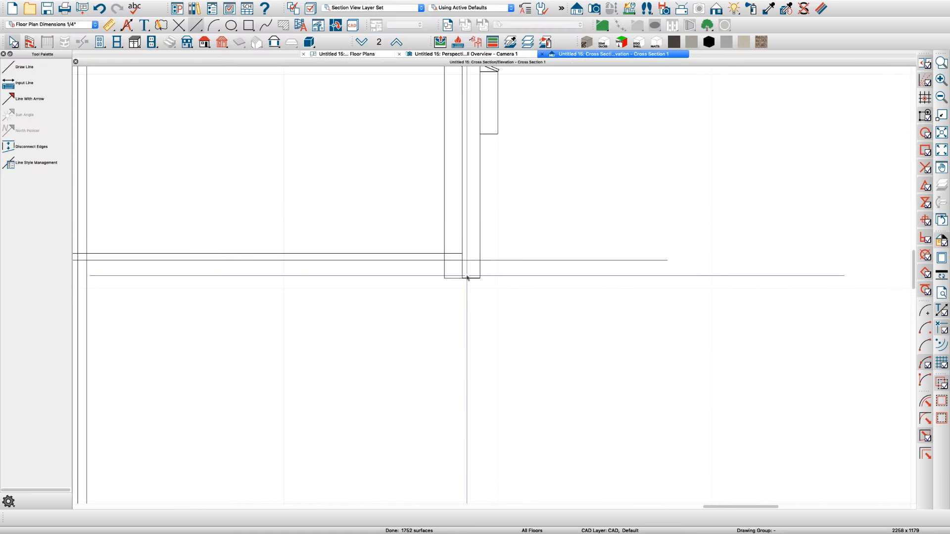
pyautogui.scroll(-1, 503, 266)
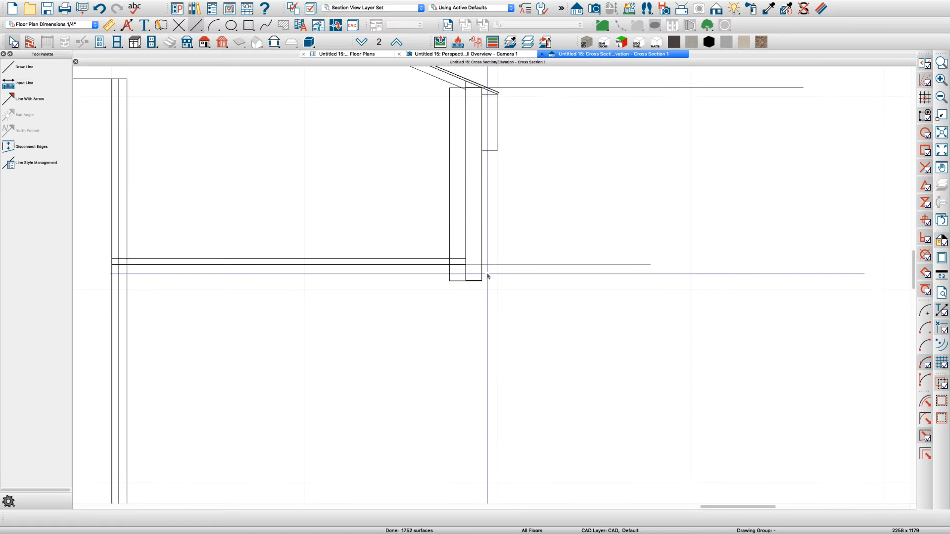
pyautogui.scroll(-2, 529, 297)
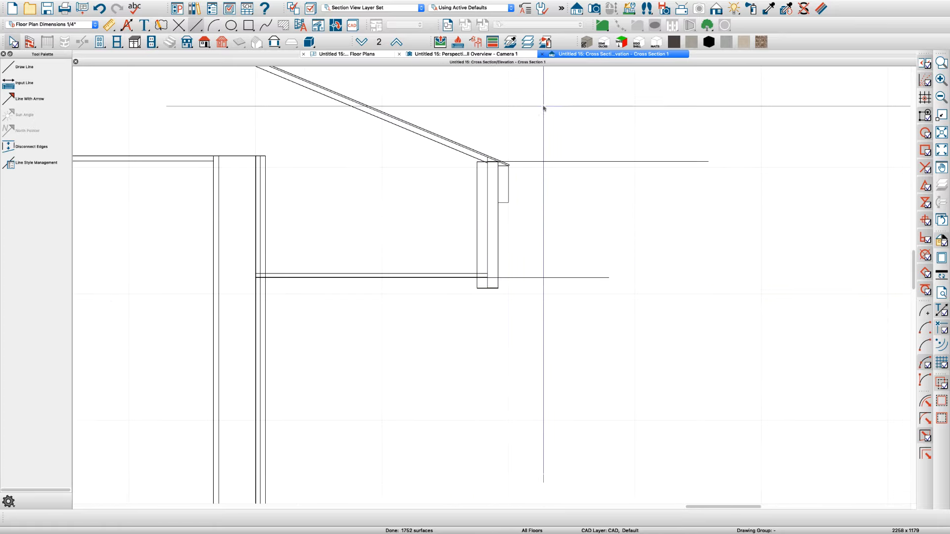
pyautogui.click(460, 54)
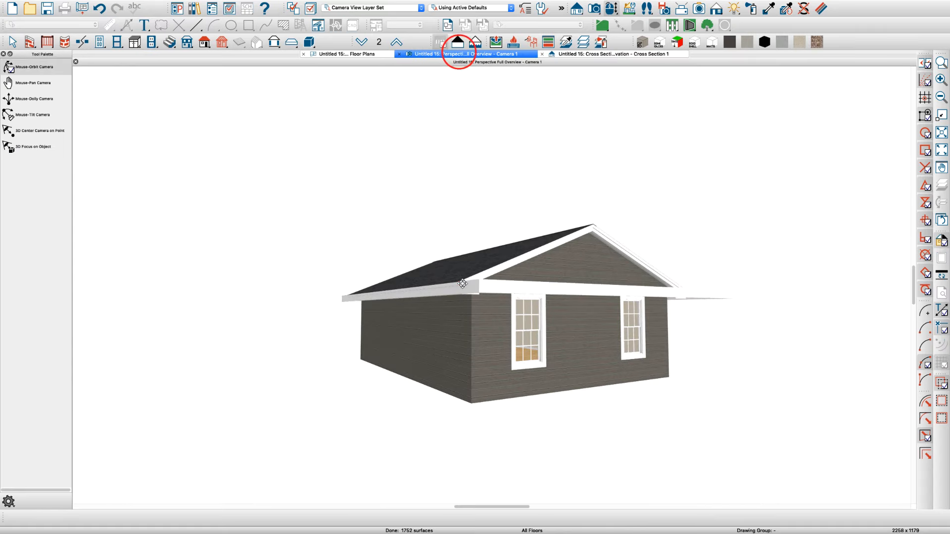
pyautogui.moveTo(463, 283); pyautogui.dragTo(466, 305)
pyautogui.scroll(2, 462, 320)
pyautogui.scroll(3, 462, 321)
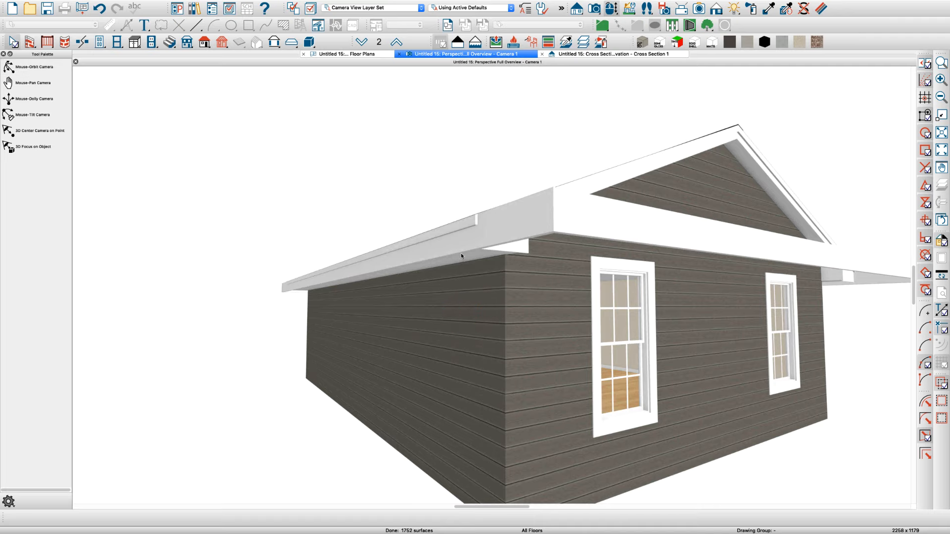
pyautogui.moveTo(471, 237); pyautogui.dragTo(473, 247)
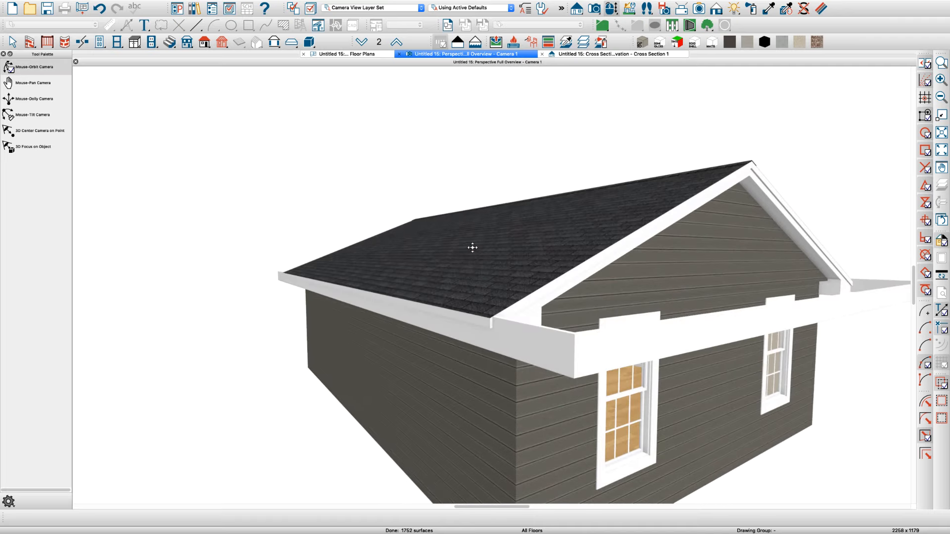
# In the floor plan, pull the molding polyline's gable-side edge in to line up with the roof plane's gable edge.
pyautogui.click(372, 55)
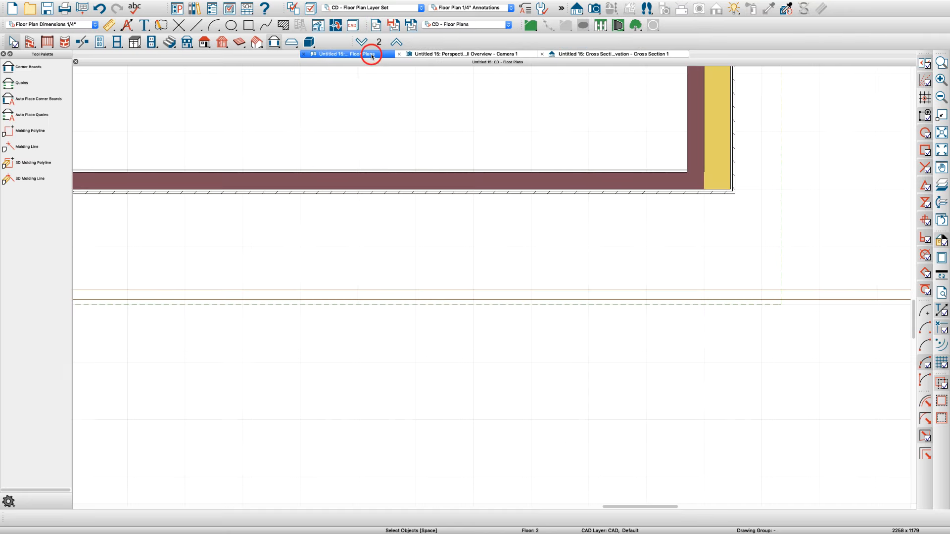
pyautogui.scroll(-5, 449, 316)
pyautogui.scroll(6, 697, 281)
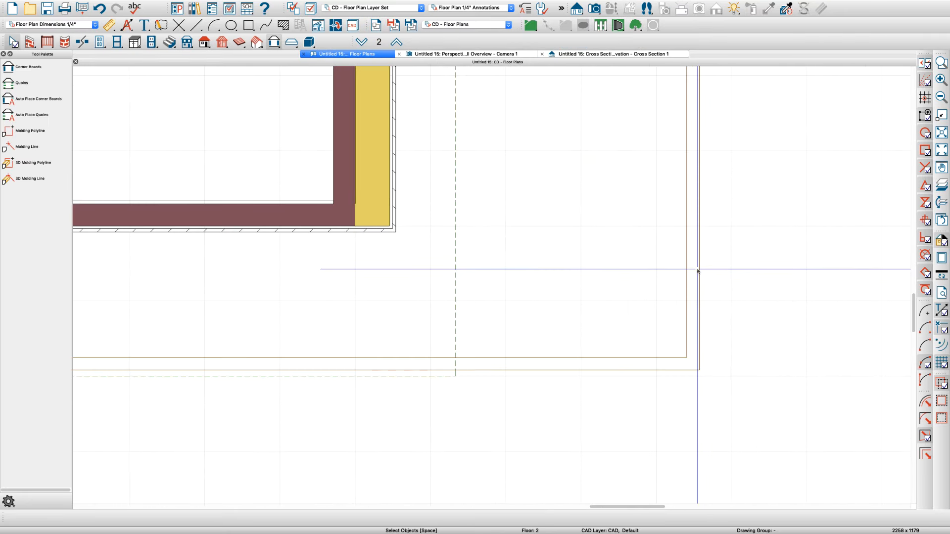
pyautogui.click(697, 269)
pyautogui.moveTo(697, 269); pyautogui.dragTo(451, 283)
# Move the molding polyline's gable-side edge 1" further inward from the roof edge, using coordinates relative to its start.
pyautogui.scroll(3, 452, 282)
pyautogui.scroll(-2, 475, 285)
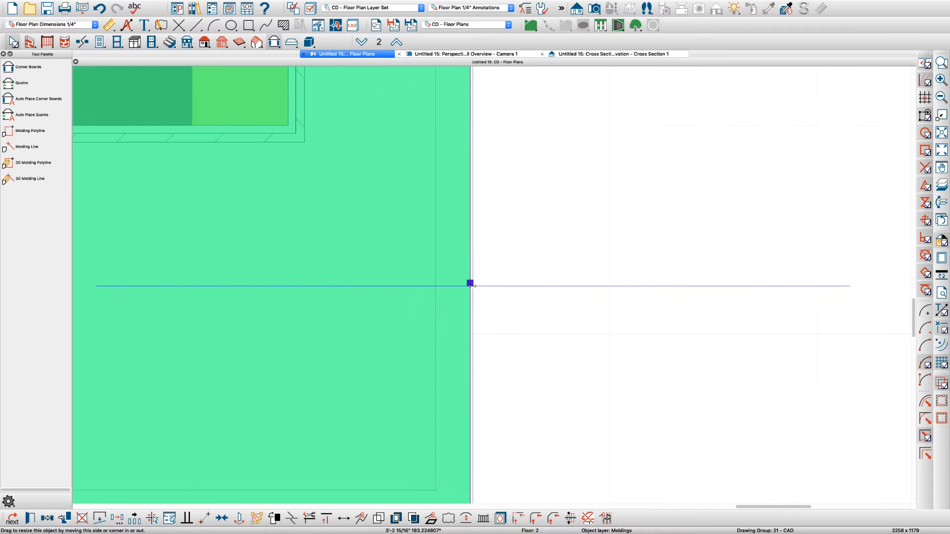
pyautogui.moveTo(471, 284); pyautogui.dragTo(445, 291)
pyautogui.press('Tab')
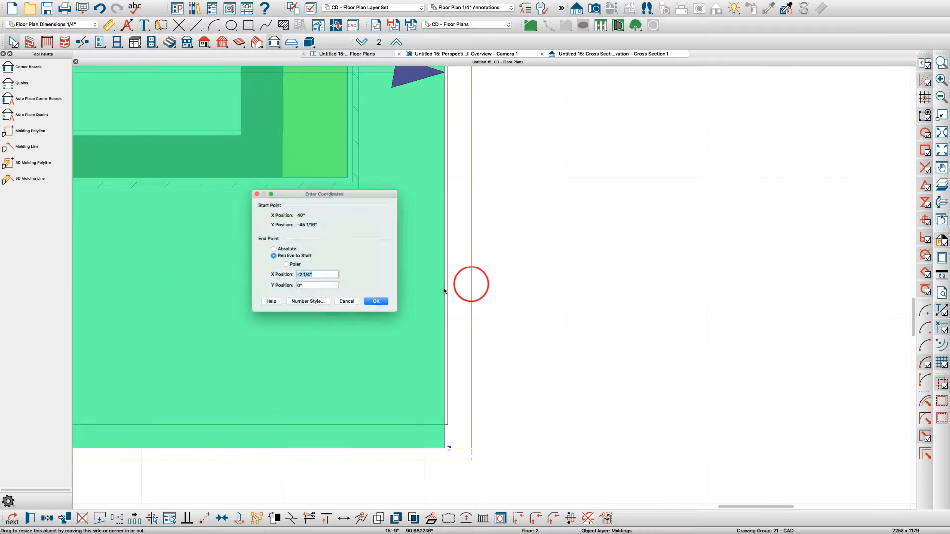
pyautogui.write('-1')
pyautogui.press('Return')
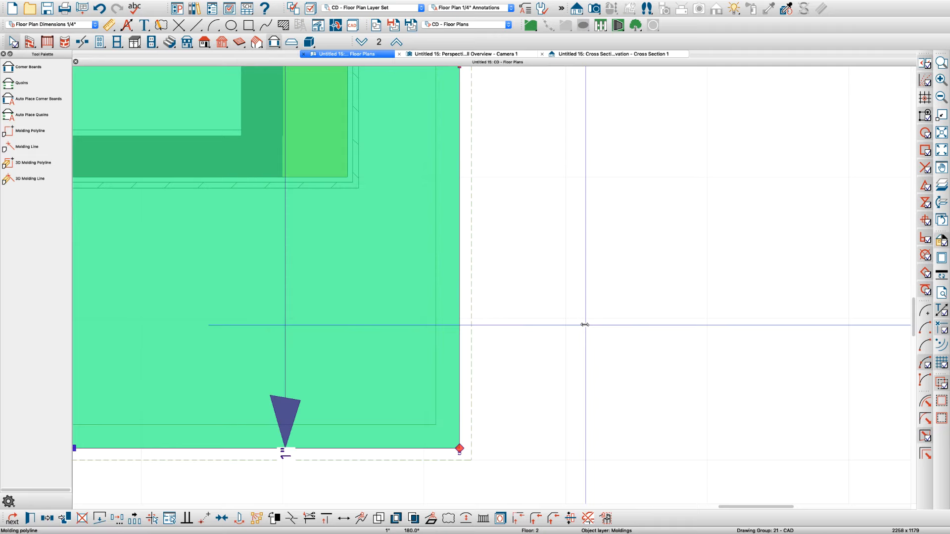
# Inspect how the molding meets the rake and eave at the gable-end corners in the perspective camera view.
pyautogui.click(473, 52)
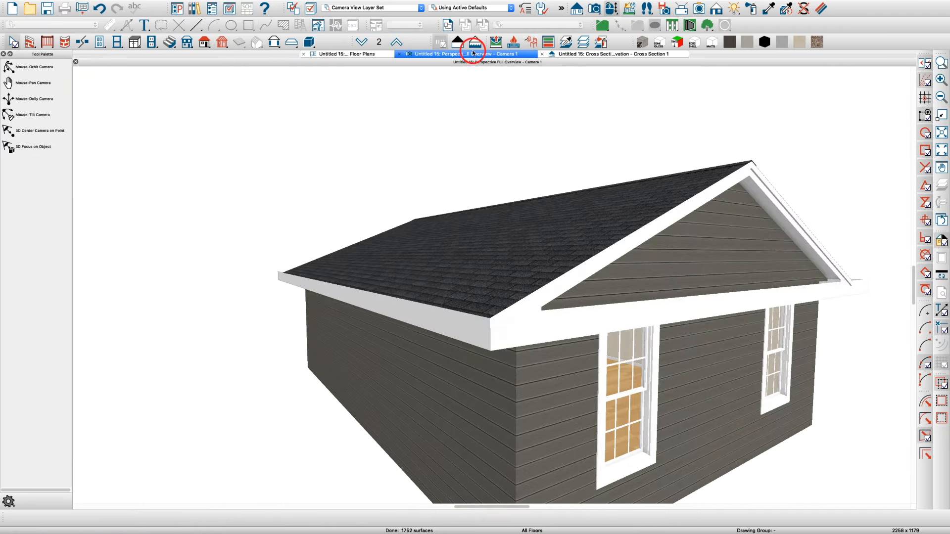
pyautogui.moveTo(539, 279); pyautogui.dragTo(370, 298)
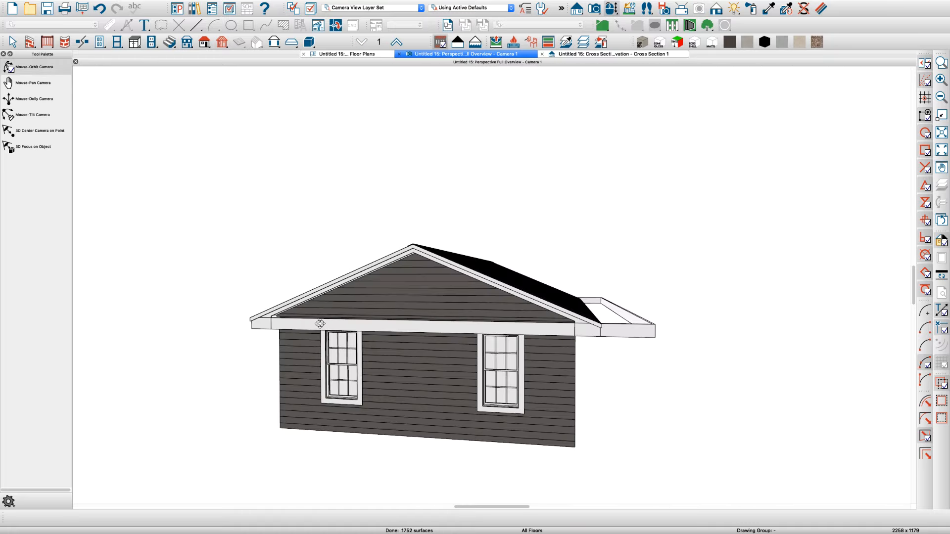
pyautogui.scroll(5, 273, 321)
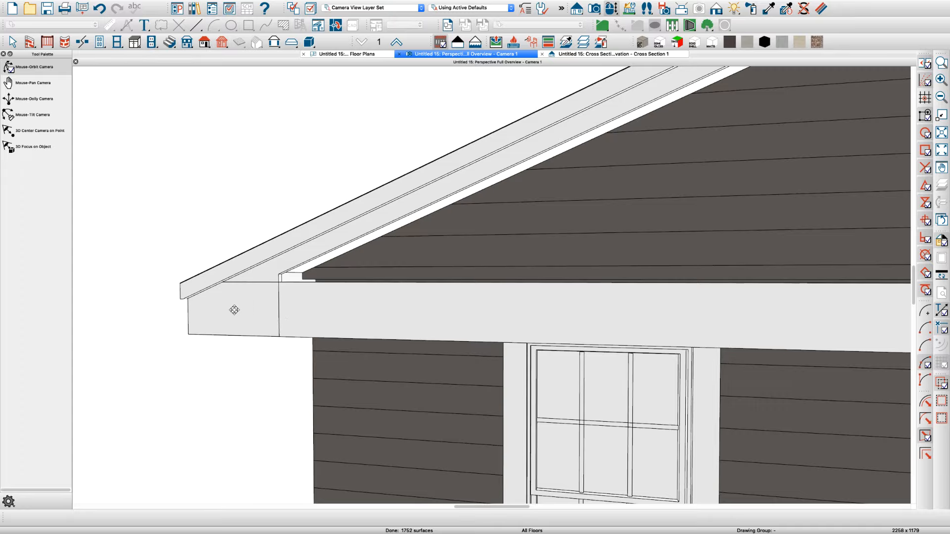
pyautogui.scroll(-5, 289, 308)
pyautogui.moveTo(299, 308); pyautogui.dragTo(510, 309)
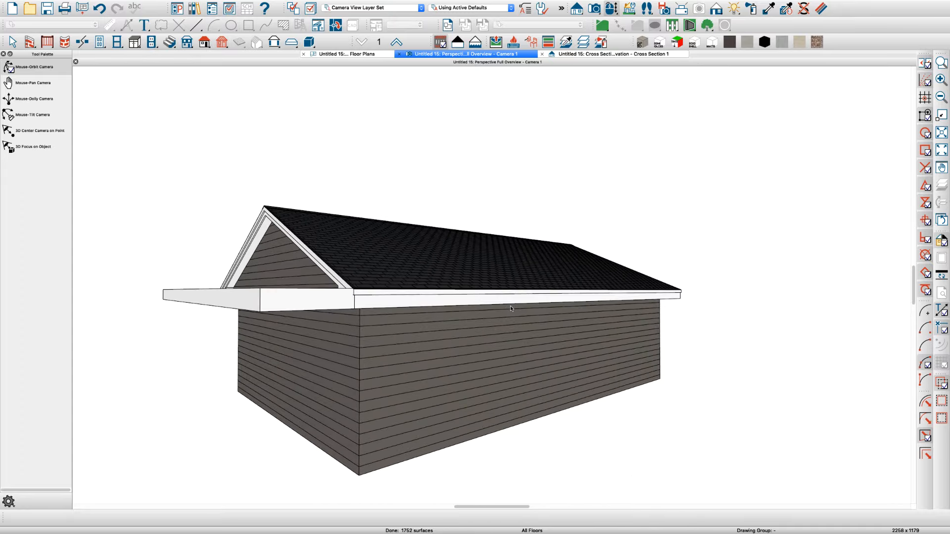
# In the floor plan, pull the lower roof plane's gable edge in to overhang the wall siding by 2".
pyautogui.click(333, 53)
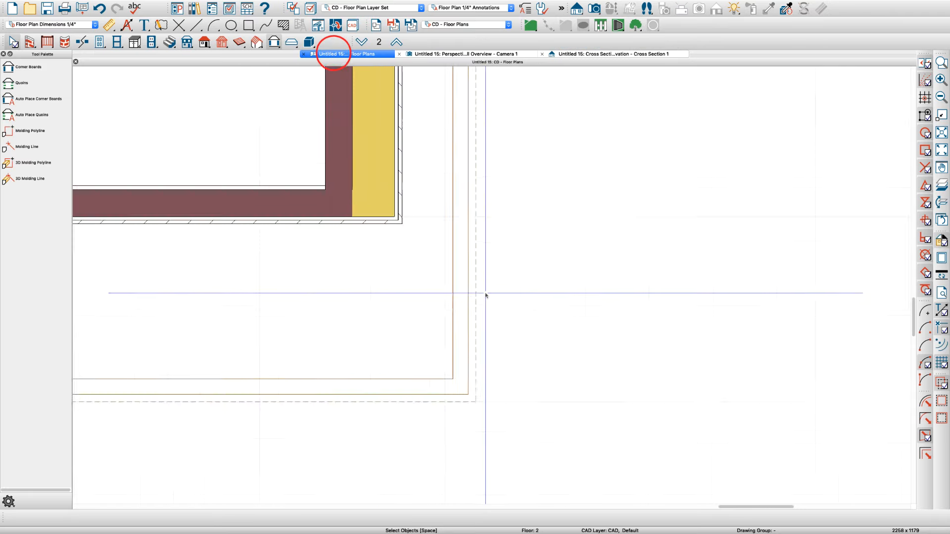
pyautogui.scroll(-3, 496, 266)
pyautogui.scroll(5, 494, 262)
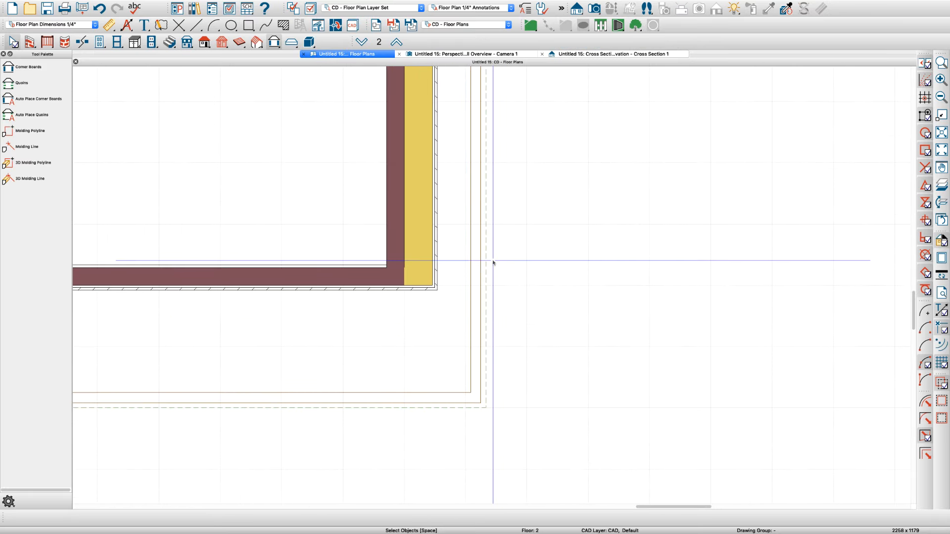
pyautogui.click(489, 262)
pyautogui.scroll(2, 489, 262)
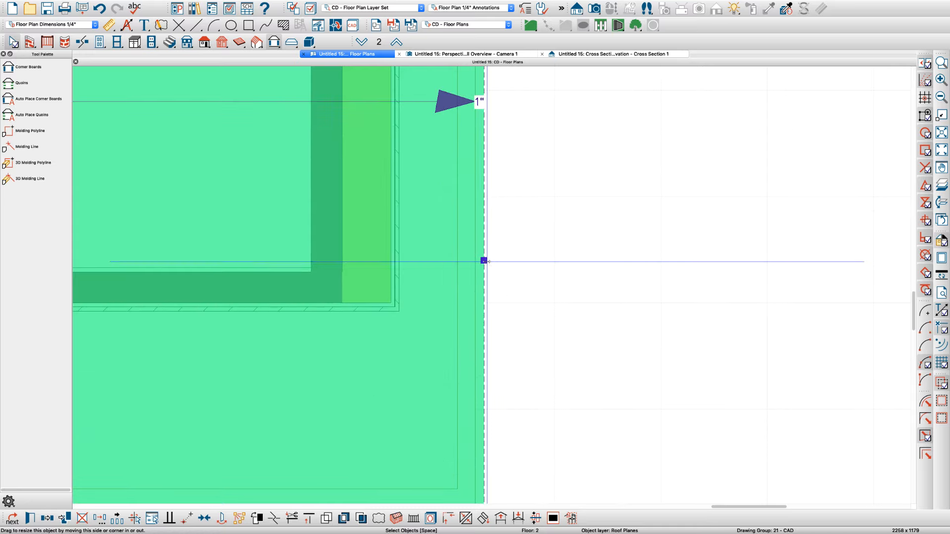
pyautogui.scroll(1, 485, 261)
pyautogui.moveTo(483, 260); pyautogui.dragTo(358, 273)
pyautogui.press('Tab')
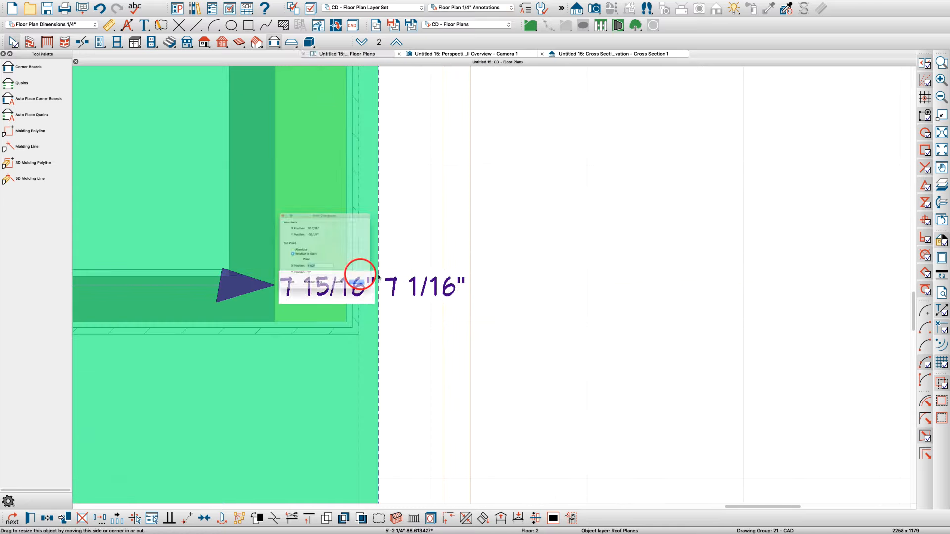
pyautogui.press('Return')
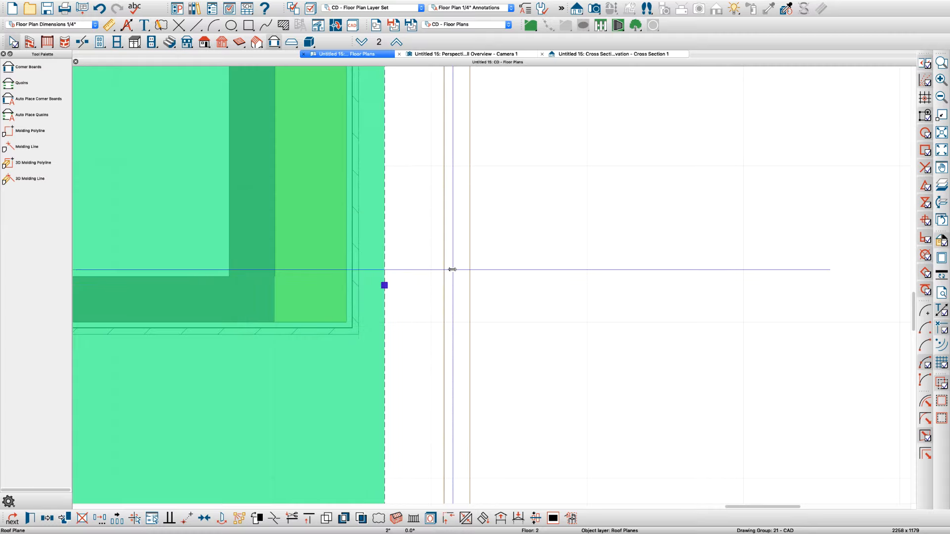
# Realign the molding polyline's gable-side edge with the shortened roof plane edge and offset it 1" inward with relative coordinates.
pyautogui.click(469, 295)
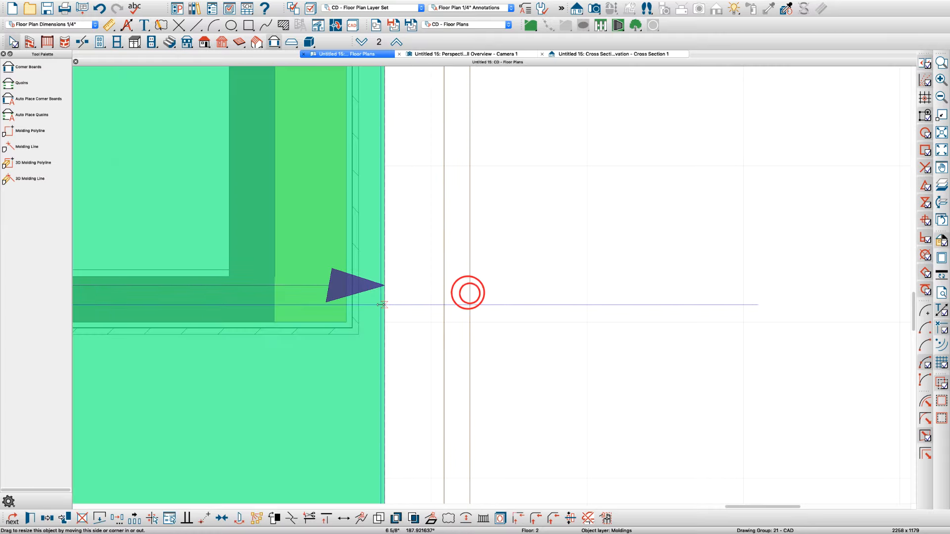
pyautogui.scroll(3, 382, 307)
pyautogui.scroll(2, 381, 310)
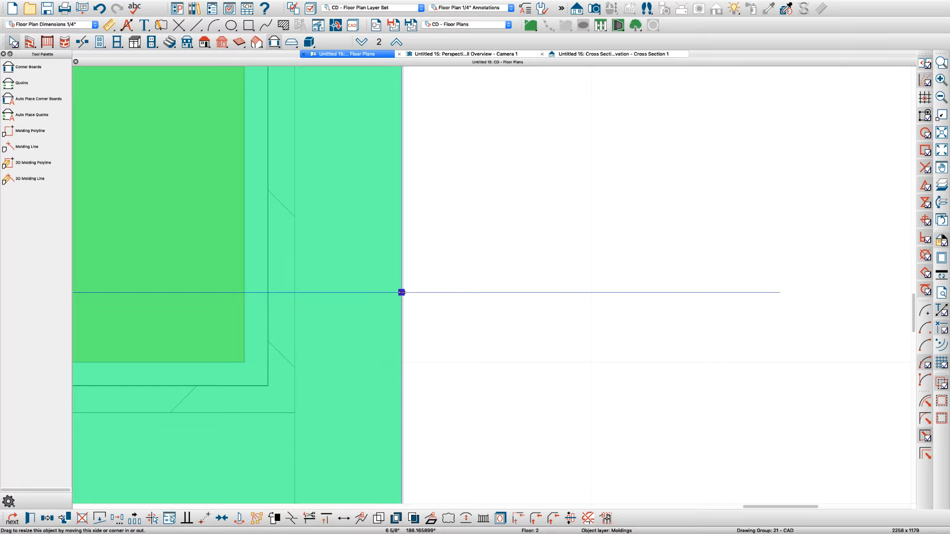
pyautogui.moveTo(402, 292); pyautogui.dragTo(363, 299)
pyautogui.press('Tab')
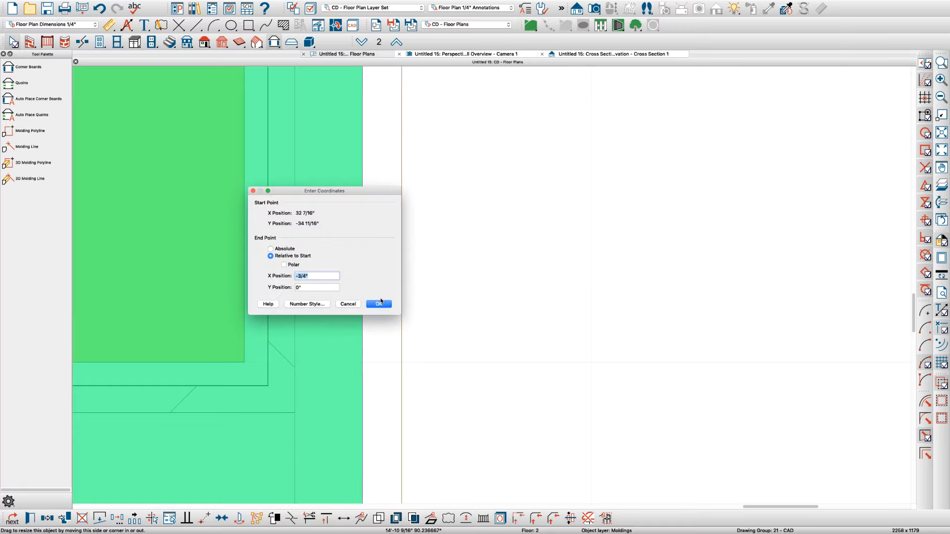
pyautogui.write('-1')
pyautogui.click(380, 303)
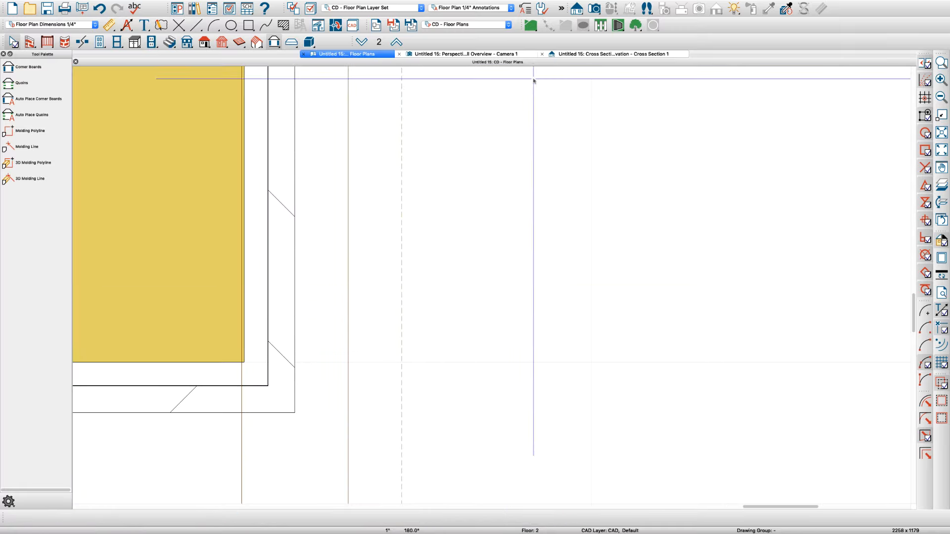
# Pull the upper roof plane's gable edge in to a 2" overhang past the siding, matching the lower roof plane.
pyautogui.scroll(-4, 494, 193)
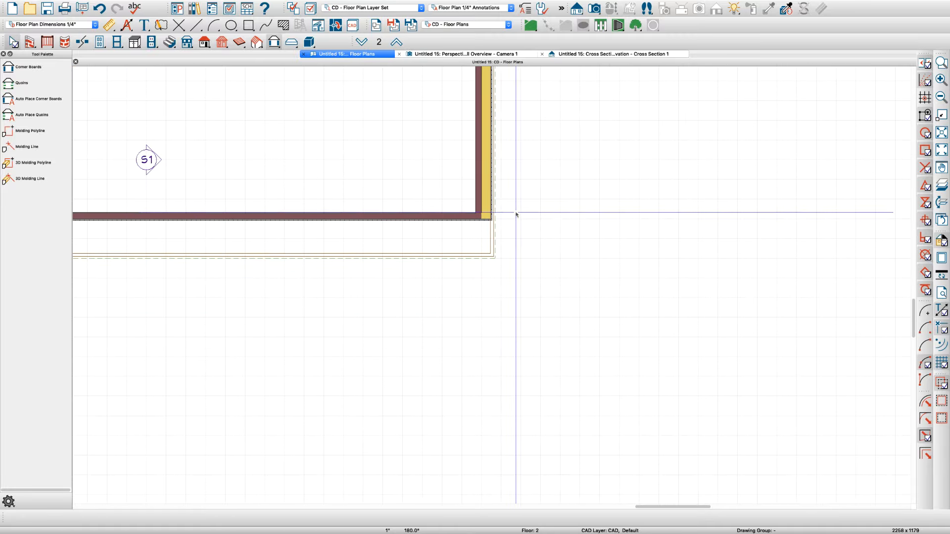
pyautogui.scroll(5, 497, 194)
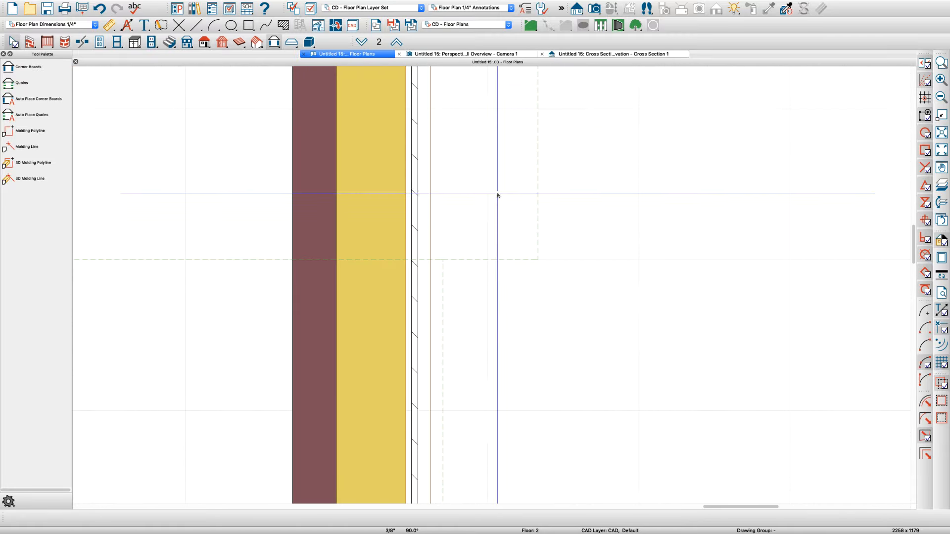
pyautogui.click(538, 203)
pyautogui.click(538, 202)
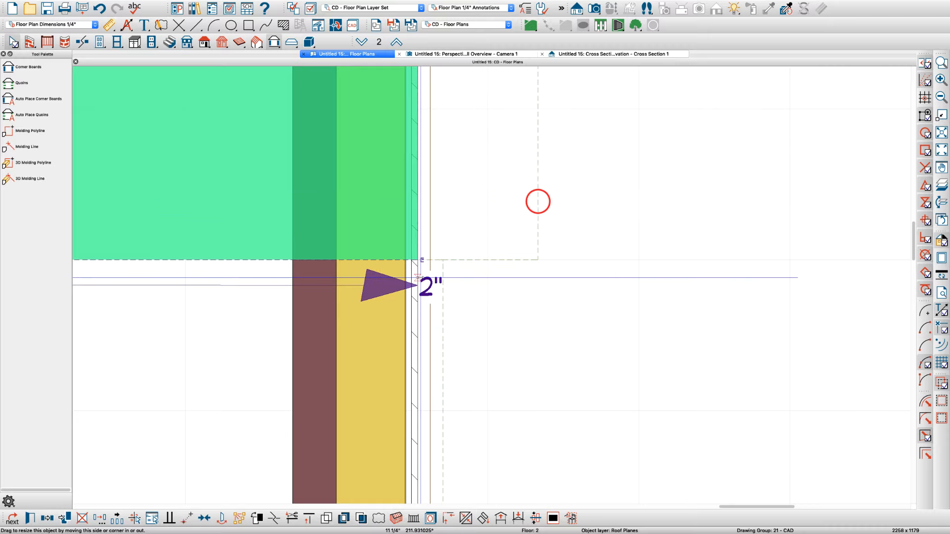
pyautogui.press('Delete')
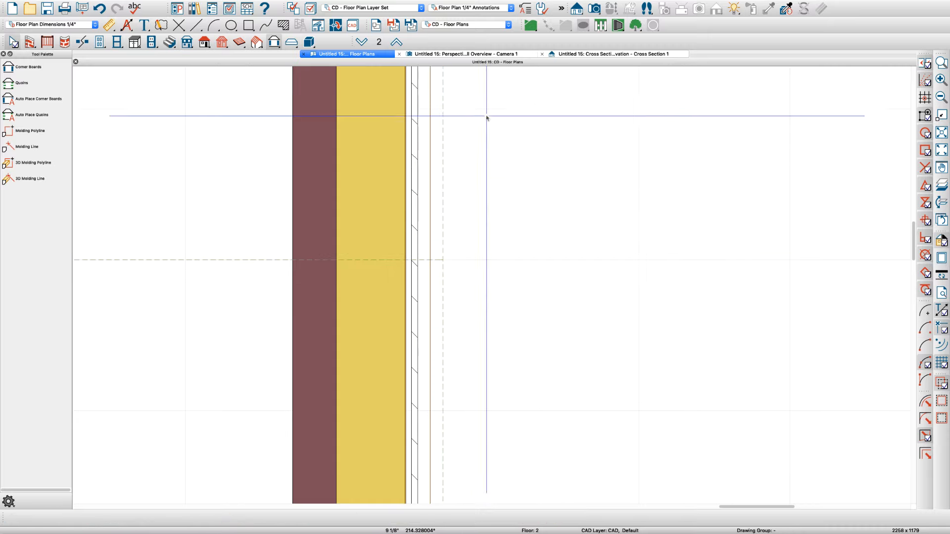
# Examine the shortened gable overhang and the molding from several angles in the perspective camera view, and return to the floor plan.
pyautogui.click(446, 52)
pyautogui.moveTo(376, 247); pyautogui.dragTo(230, 249)
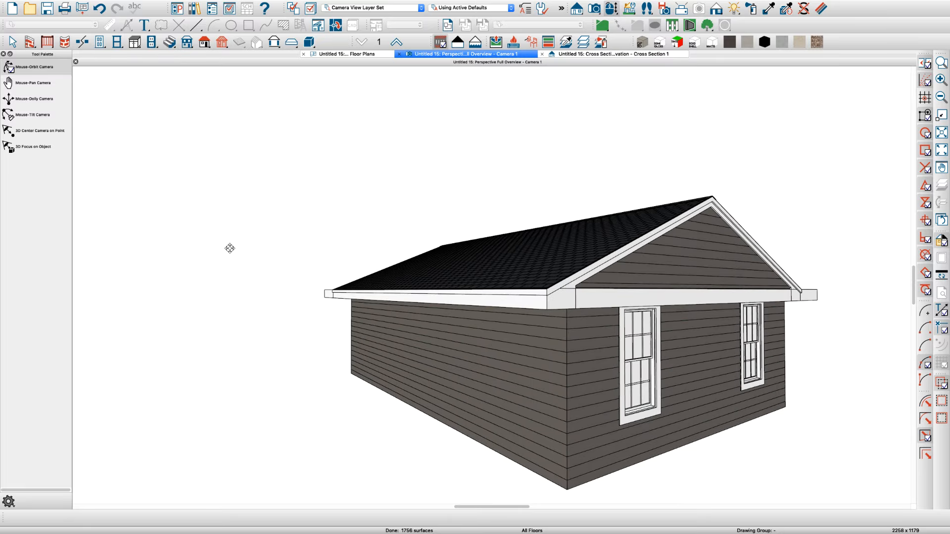
pyautogui.scroll(5, 702, 235)
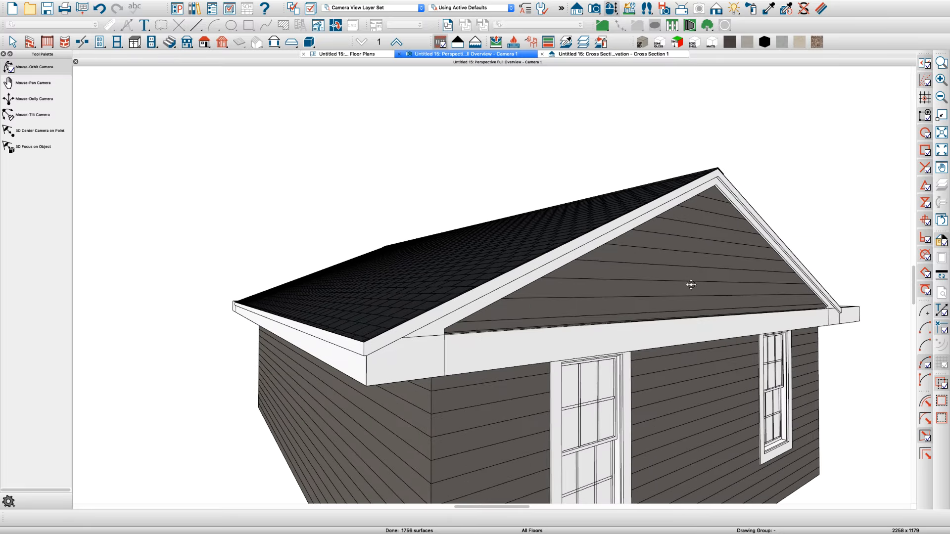
pyautogui.scroll(5, 690, 285)
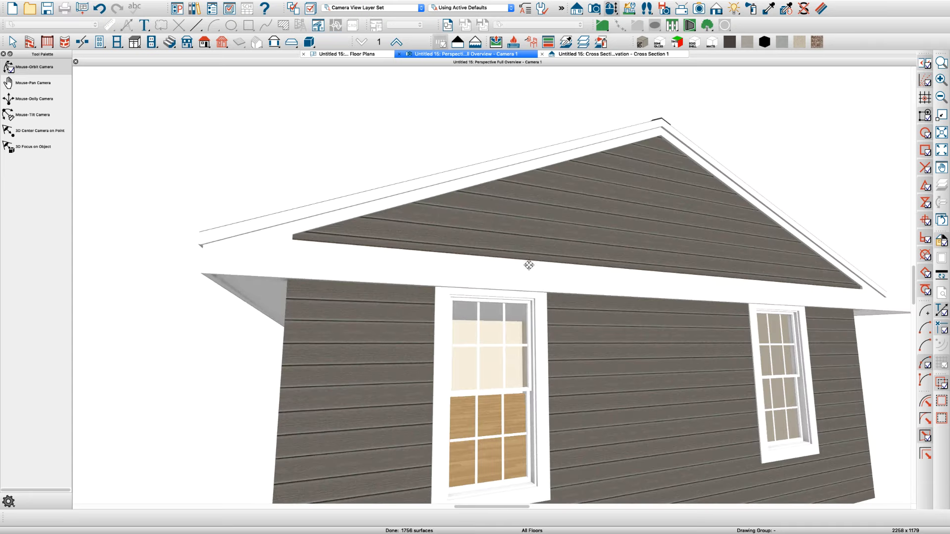
pyautogui.moveTo(529, 265); pyautogui.dragTo(556, 249)
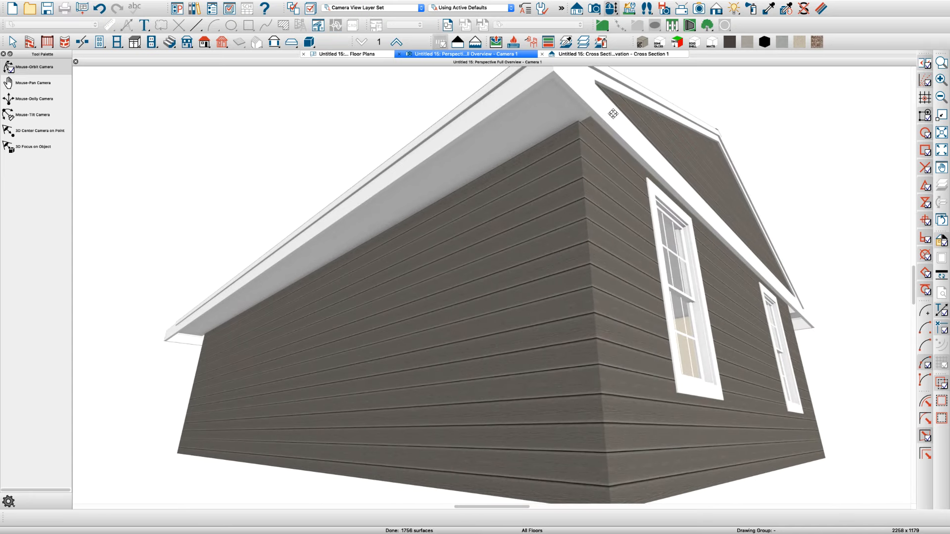
pyautogui.moveTo(613, 114); pyautogui.dragTo(549, 245)
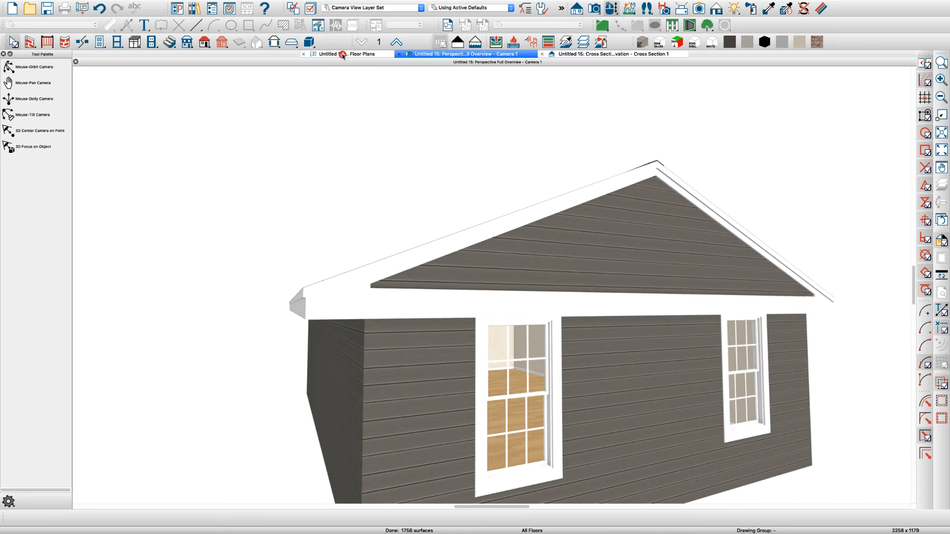
pyautogui.click(342, 55)
pyautogui.scroll(-5, 699, 303)
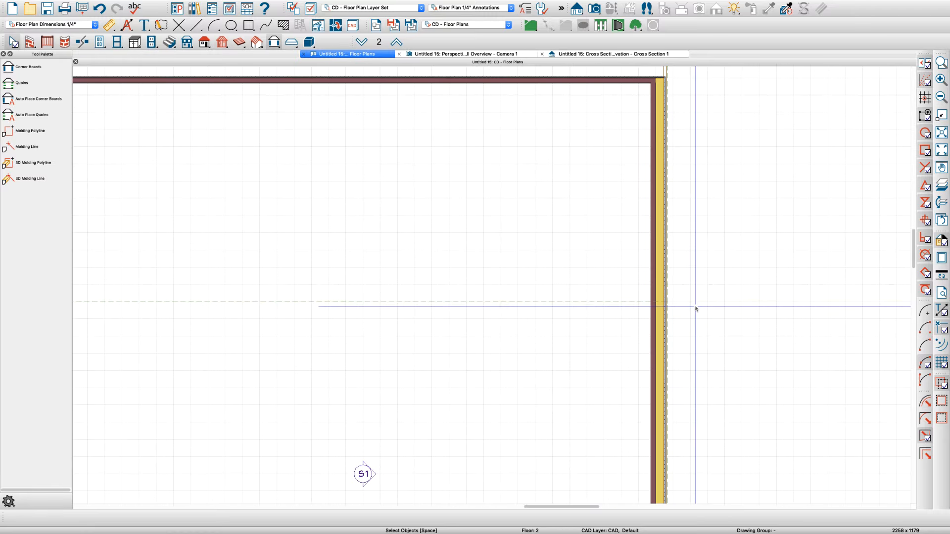
# Draw a vertical CAD line about 4'-9" long along the shortened gable edge of the roof plane, extending past the eave.
pyautogui.scroll(-3, 672, 257)
pyautogui.scroll(4, 670, 336)
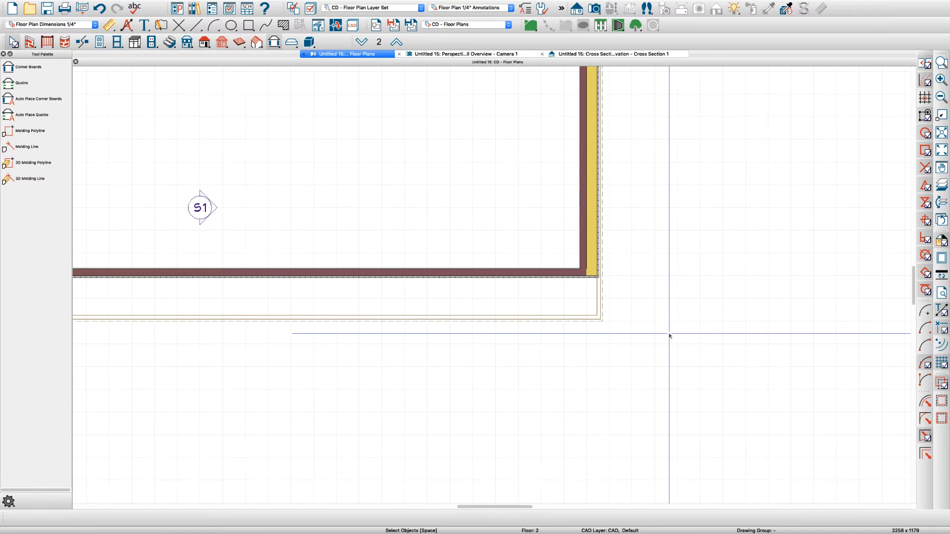
pyautogui.scroll(3, 622, 318)
pyautogui.press('l')
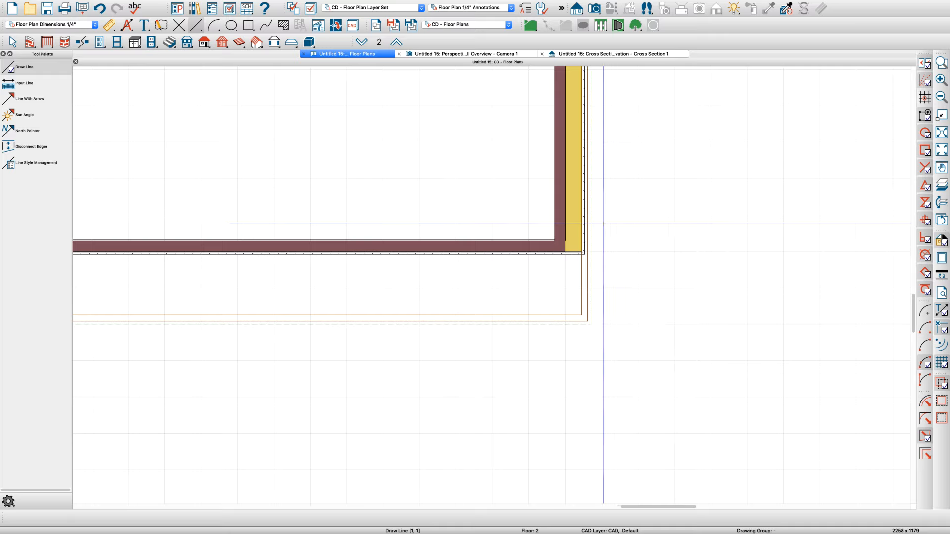
pyautogui.moveTo(591, 223)
pyautogui.mouseDown()
pyautogui.moveTo(592, 394)
pyautogui.moveTo(591, 385)
pyautogui.mouseUp()
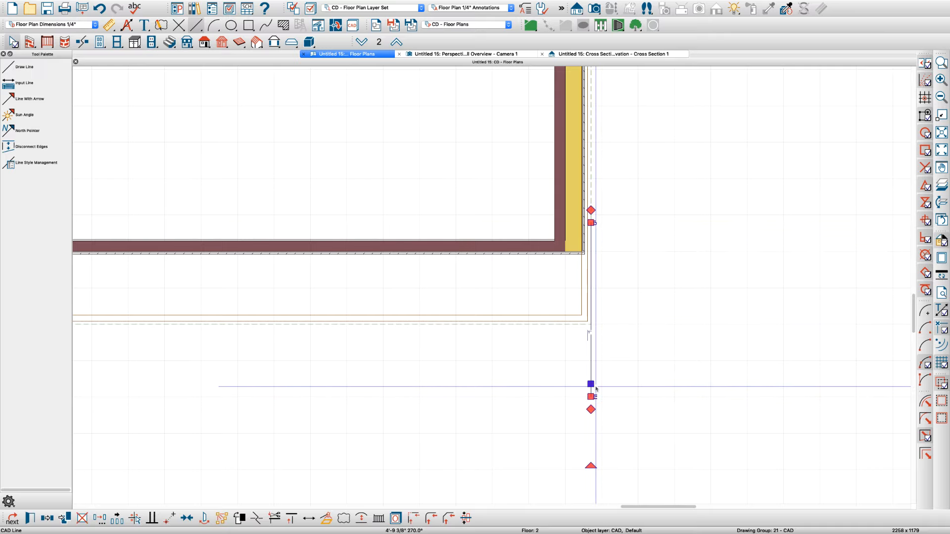
pyautogui.scroll(-3, 673, 360)
pyautogui.press('Escape')
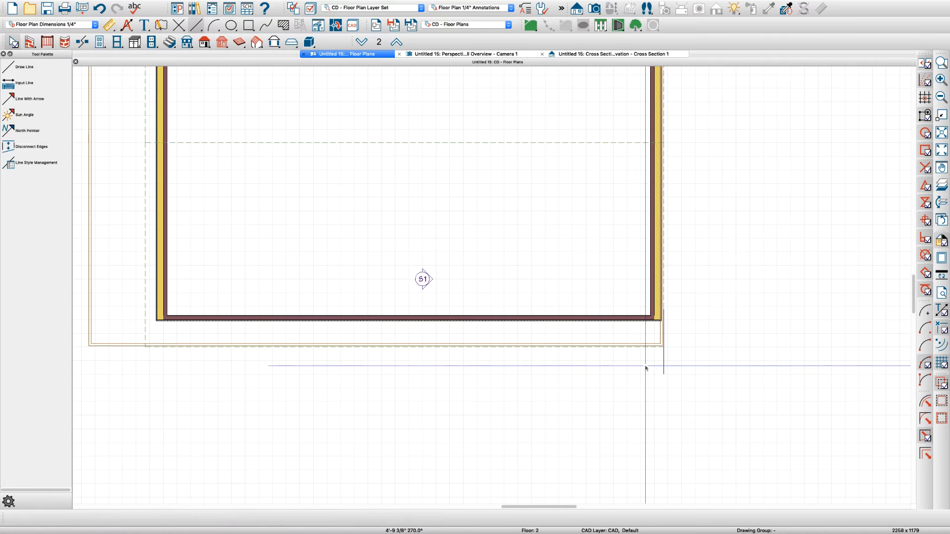
# Make a reflected copy of the vertical CAD line at the opposite gable end of the house.
pyautogui.click(664, 373)
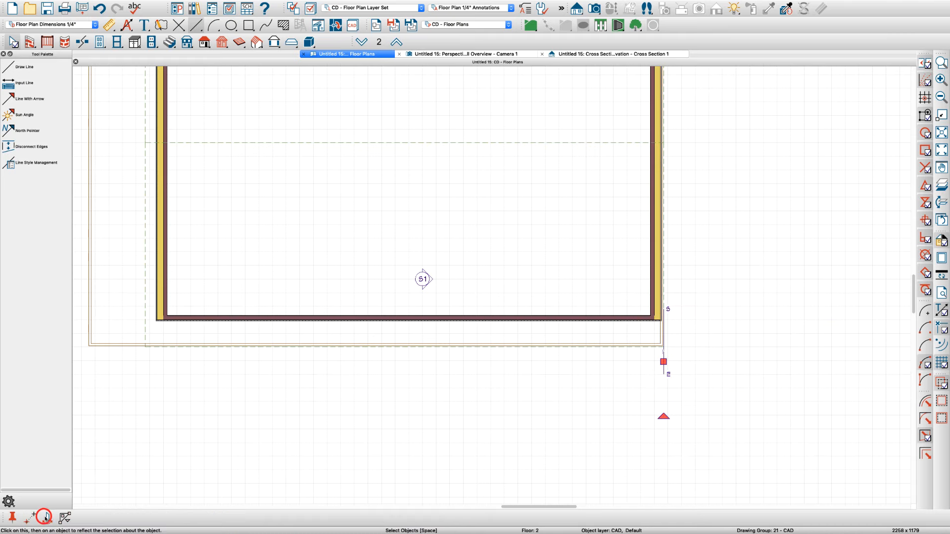
pyautogui.click(46, 518)
pyautogui.click(372, 292)
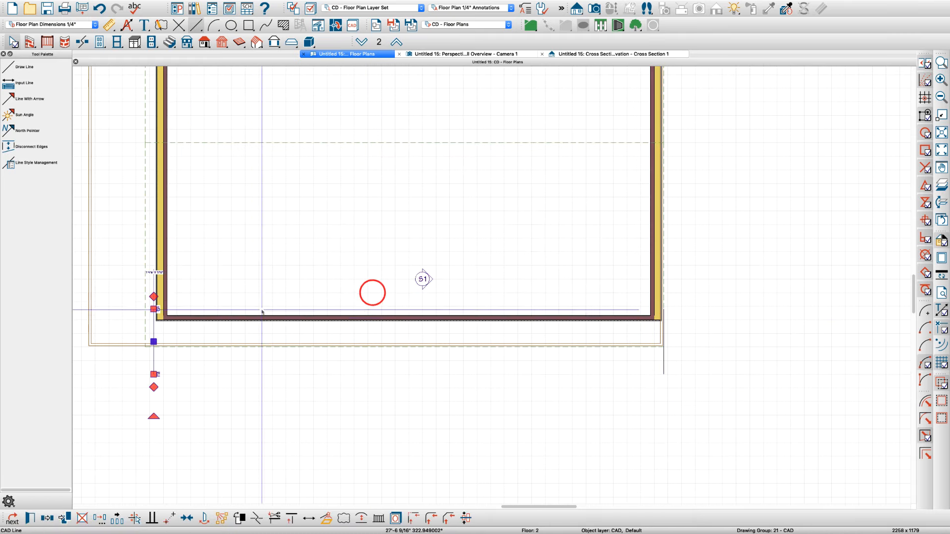
# Pull the opposite gable edges of both the lower and upper roof planes in to the reflected CAD line.
pyautogui.scroll(1, 109, 330)
pyautogui.scroll(2, 109, 330)
pyautogui.click(128, 322)
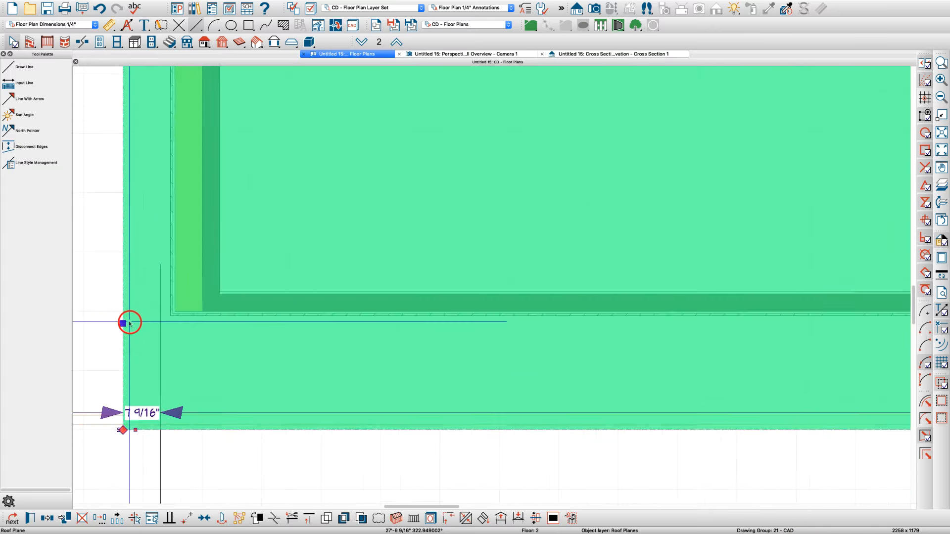
pyautogui.scroll(2, 119, 324)
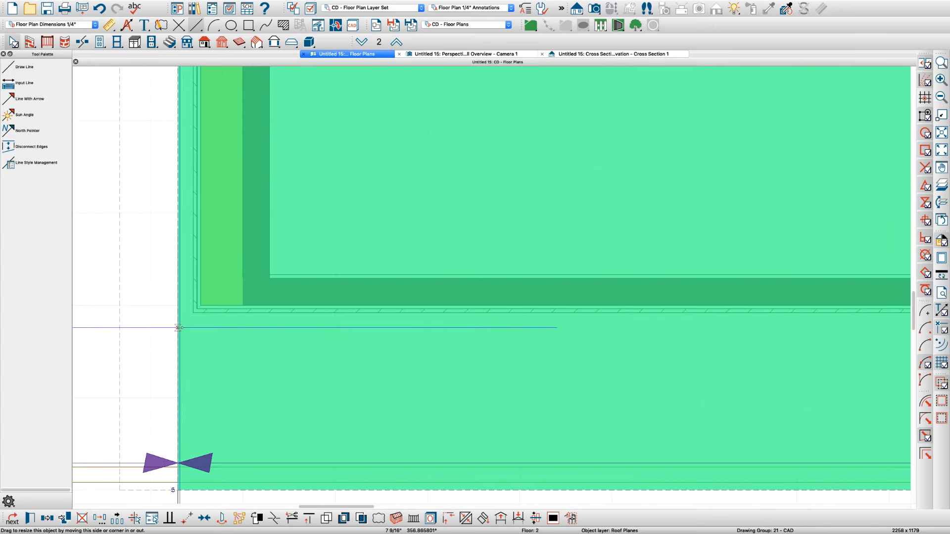
pyautogui.scroll(-3, 259, 388)
pyautogui.scroll(-3, 258, 387)
pyautogui.scroll(4, 248, 193)
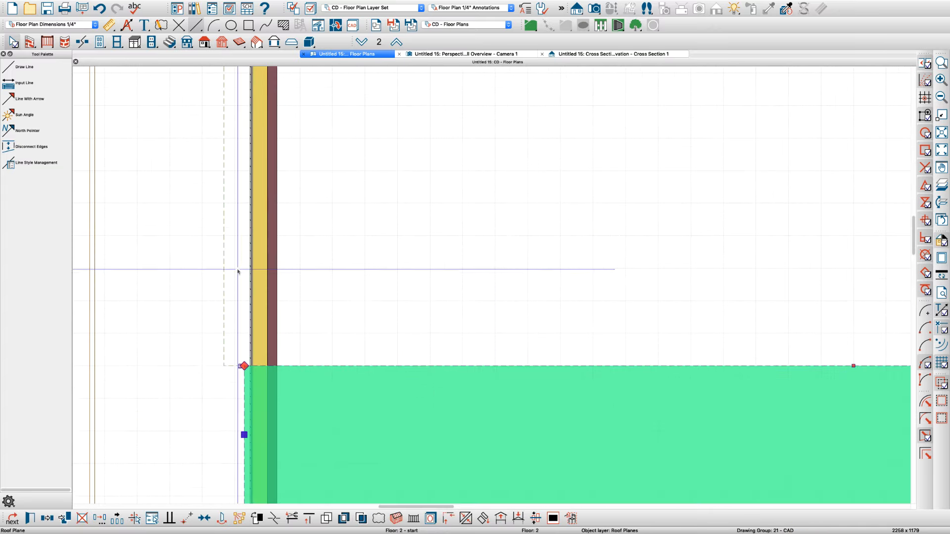
pyautogui.click(224, 290)
pyautogui.moveTo(223, 289); pyautogui.dragTo(243, 300)
# Align the molding polyline's opposite gable-side edge with the shortened roof plane edge and offset it 1" inward with relative coordinates.
pyautogui.scroll(-4, 243, 300)
pyautogui.click(197, 395)
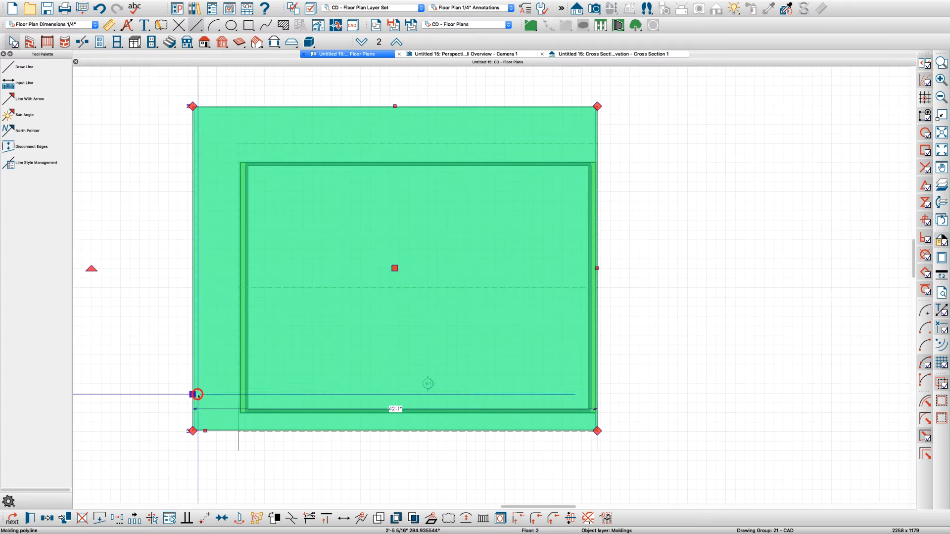
pyautogui.moveTo(191, 396); pyautogui.dragTo(242, 414)
pyautogui.scroll(5, 237, 396)
pyautogui.scroll(3, 245, 389)
pyautogui.press('Tab')
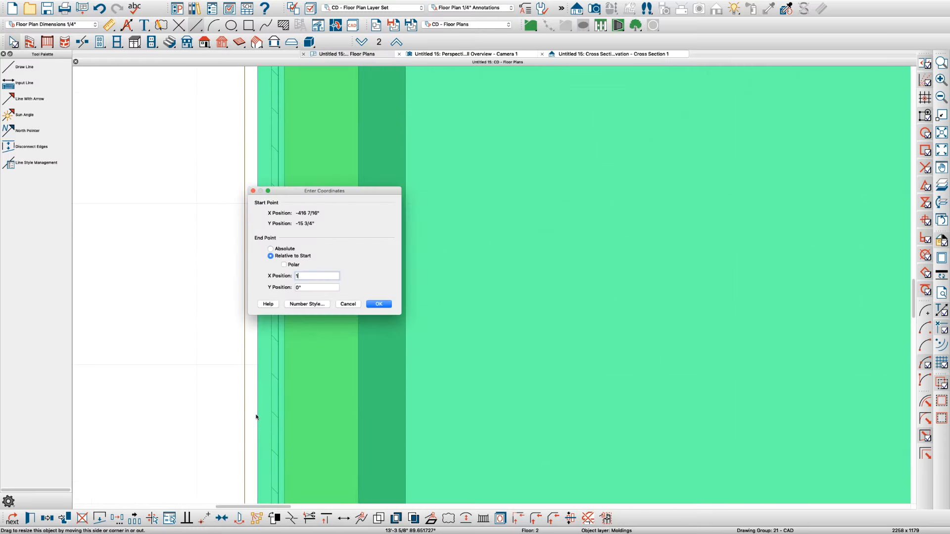
pyautogui.write('1')
pyautogui.press('Return')
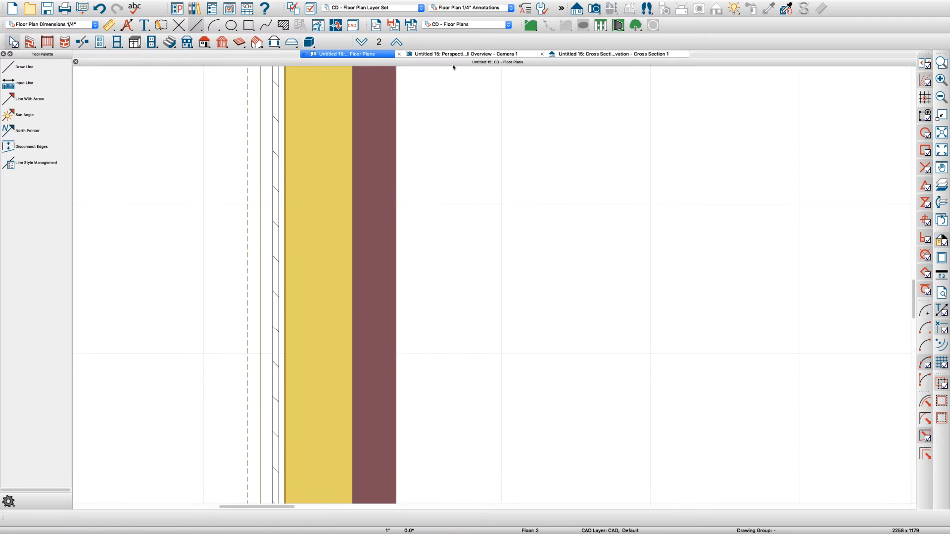
# Examine the shortened overhangs and fascia molding at the gable ends in the perspective camera view.
pyautogui.click(451, 54)
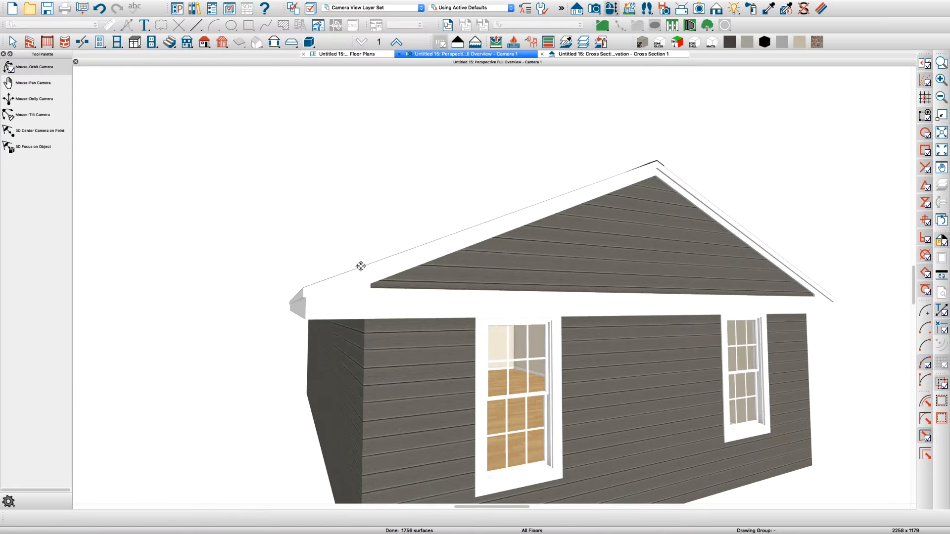
pyautogui.moveTo(361, 266); pyautogui.dragTo(519, 267)
pyautogui.scroll(5, 752, 324)
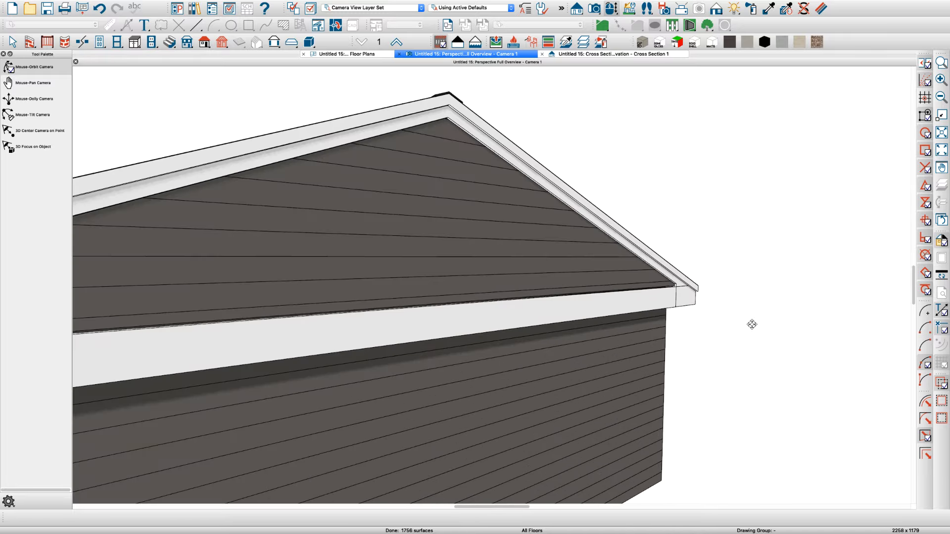
pyautogui.scroll(-6, 658, 283)
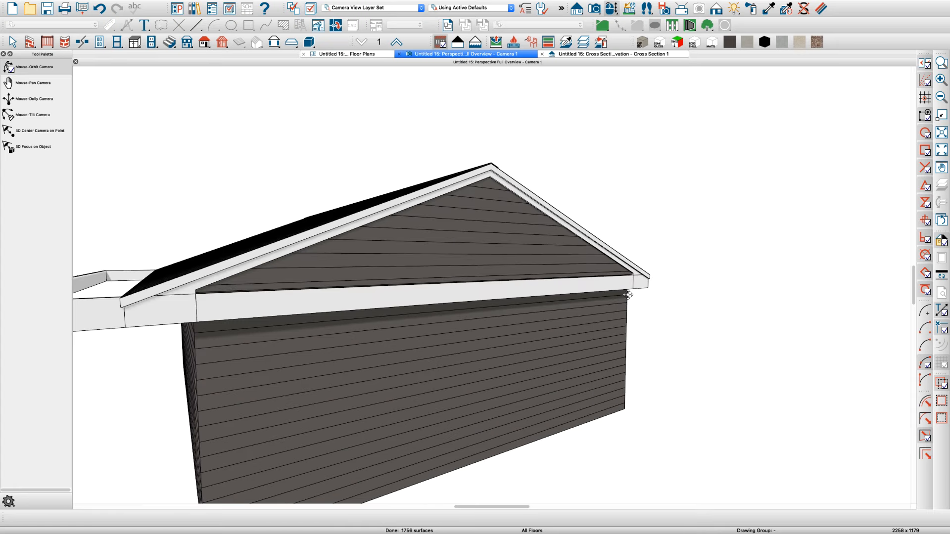
pyautogui.moveTo(390, 272); pyautogui.dragTo(401, 269)
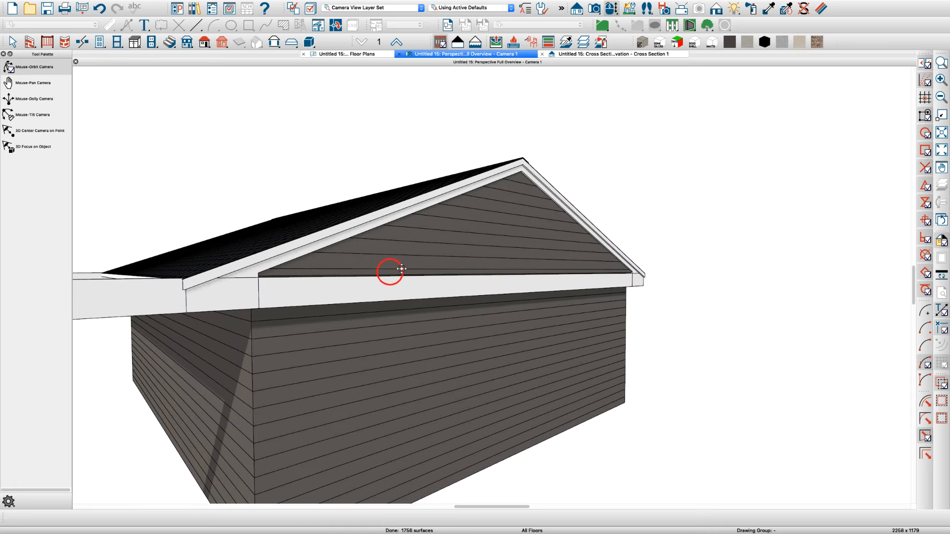
# In the floor plan, pull the molding polyline's upper edge in to the upper roof plane's eave line.
pyautogui.click(339, 55)
pyautogui.scroll(-5, 347, 324)
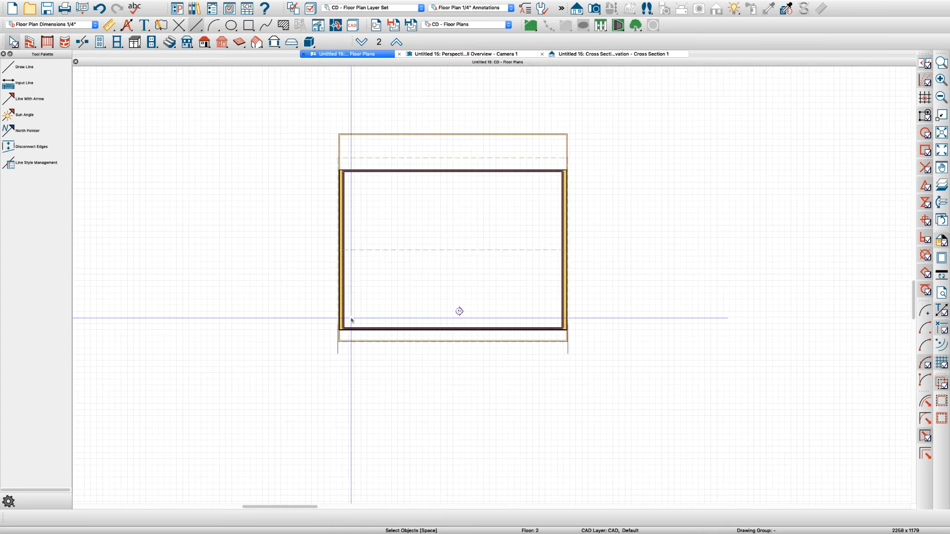
pyautogui.scroll(5, 398, 162)
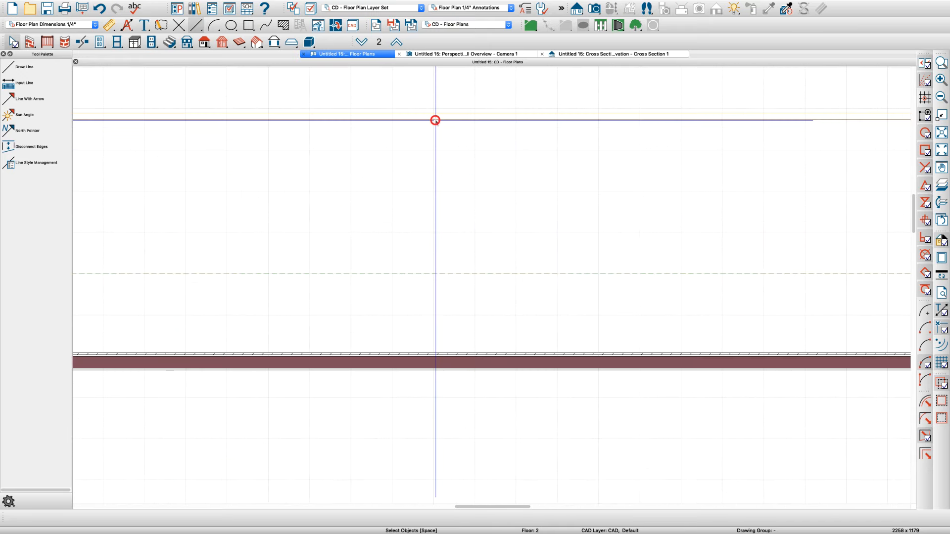
pyautogui.click(435, 120)
pyautogui.click(554, 112)
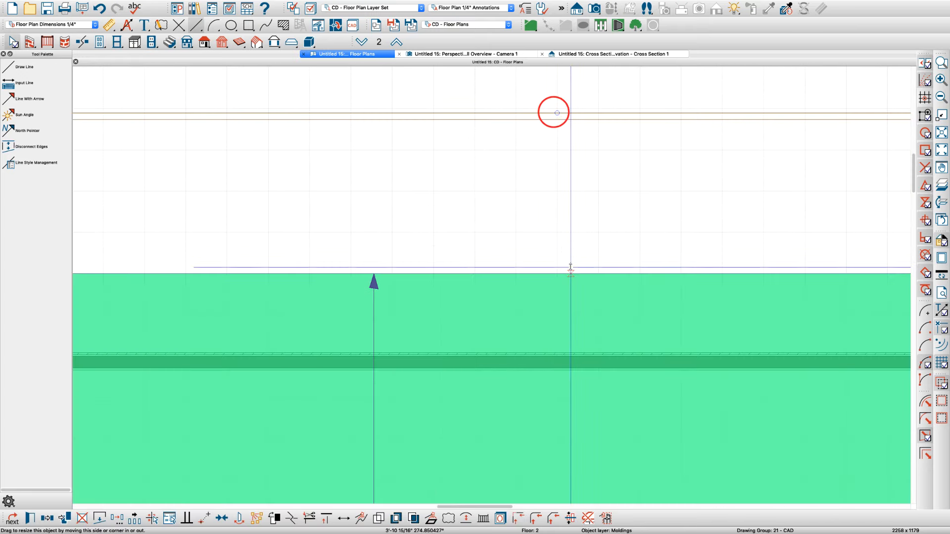
pyautogui.moveTo(570, 268); pyautogui.dragTo(570, 267)
pyautogui.scroll(-5, 368, 242)
pyautogui.press('Escape')
pyautogui.scroll(-2, 371, 228)
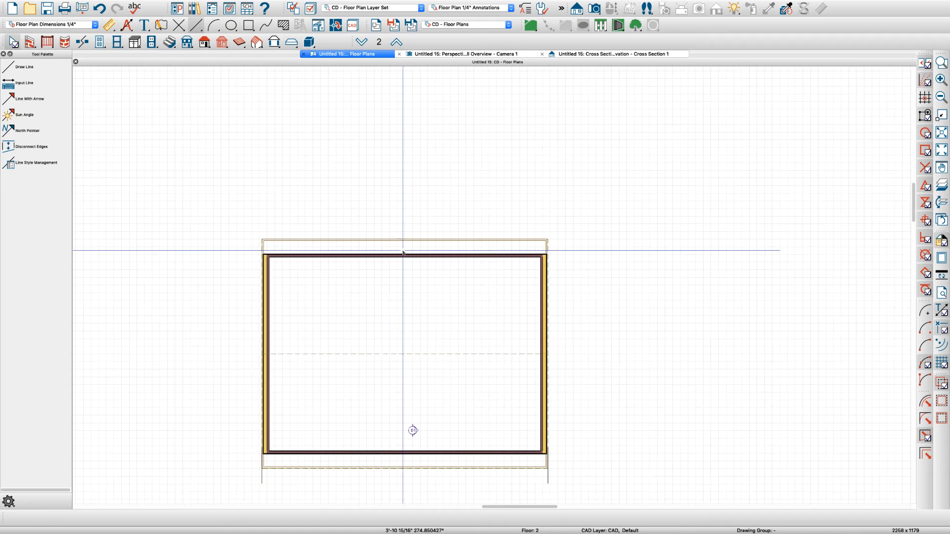
pyautogui.scroll(1, 470, 275)
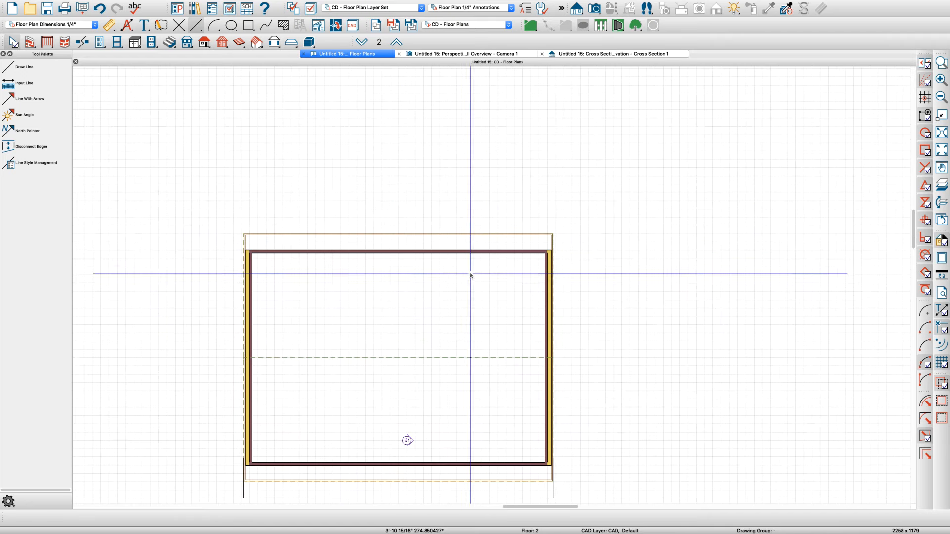
# In Cross Section 1, check the Y position of the horizontal CAD line at the soffit in its specification.
pyautogui.click(627, 55)
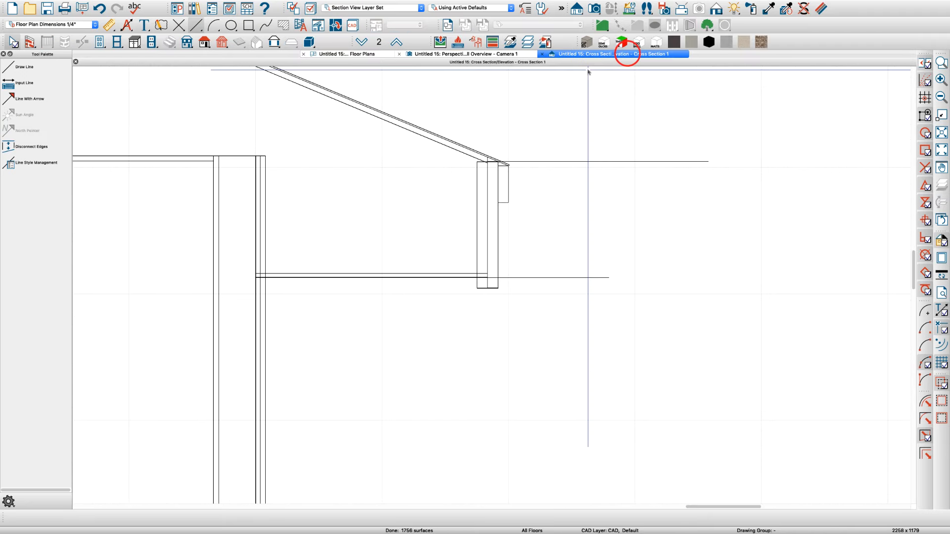
pyautogui.doubleClick(522, 280)
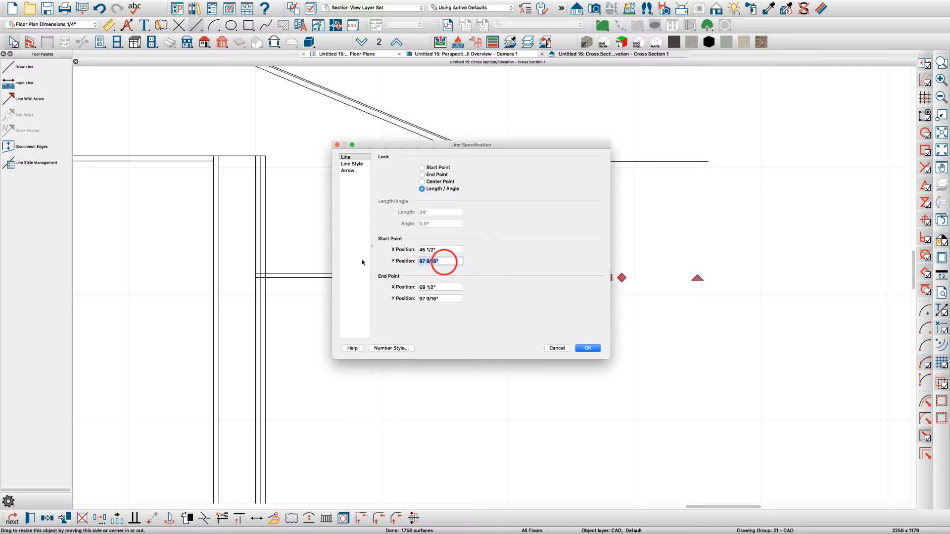
pyautogui.press('Return')
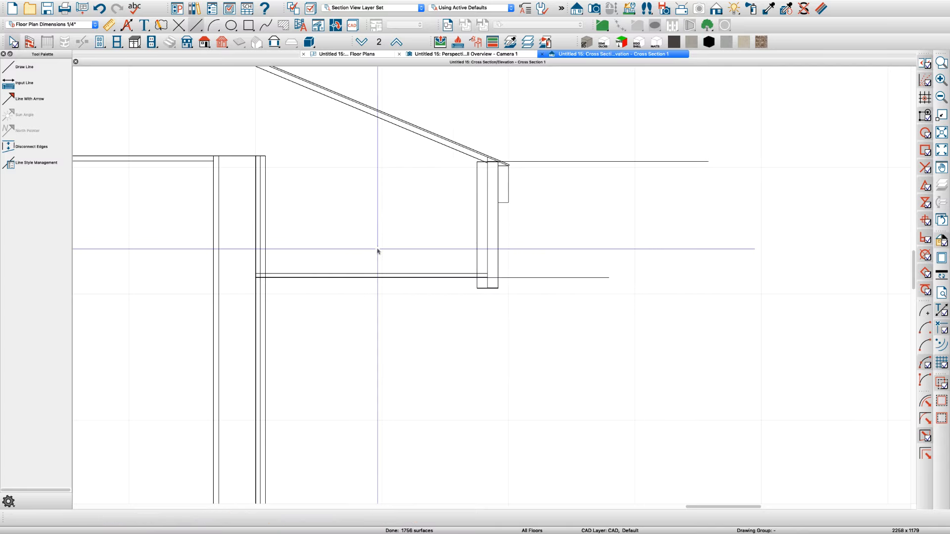
# From the floor plan, create a backclipped cross section across both gable overhangs and focus on the fascia beside one gable wall.
pyautogui.click(351, 55)
pyautogui.scroll(3, 588, 334)
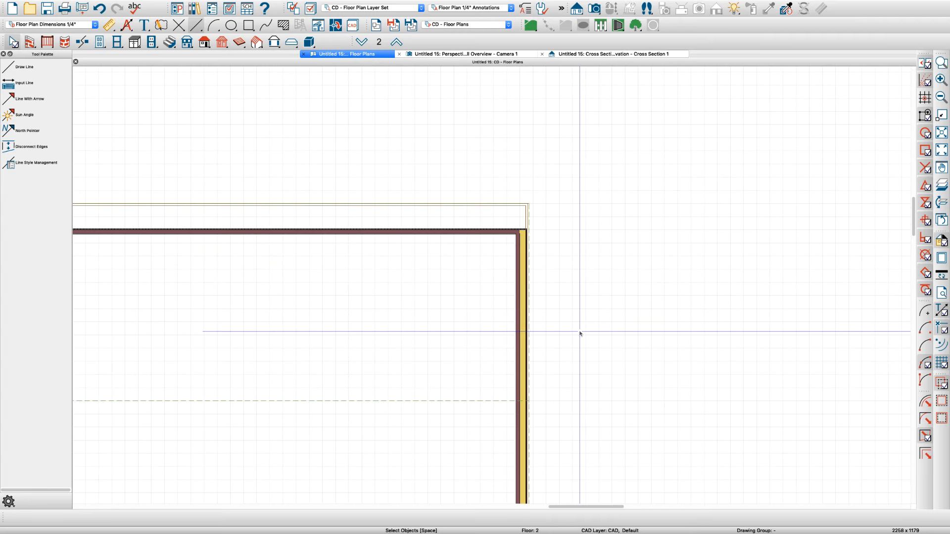
pyautogui.press('s')
pyautogui.press('s')
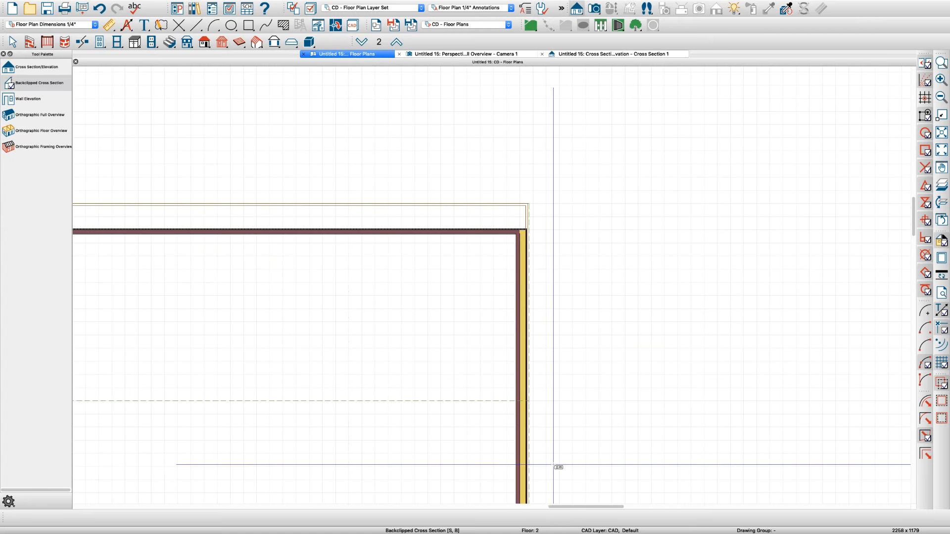
pyautogui.moveTo(541, 471); pyautogui.dragTo(543, 429)
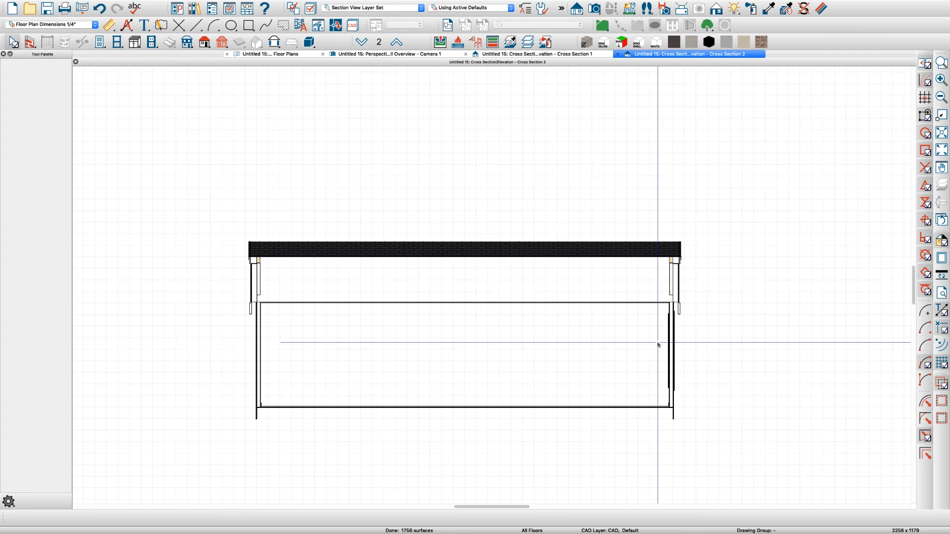
pyautogui.press('z')
pyautogui.moveTo(668, 292); pyautogui.dragTo(686, 327)
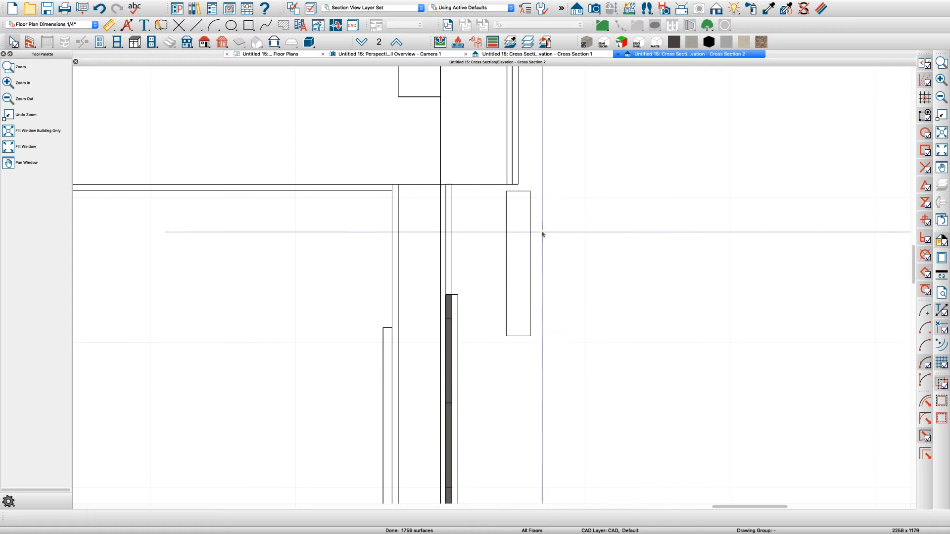
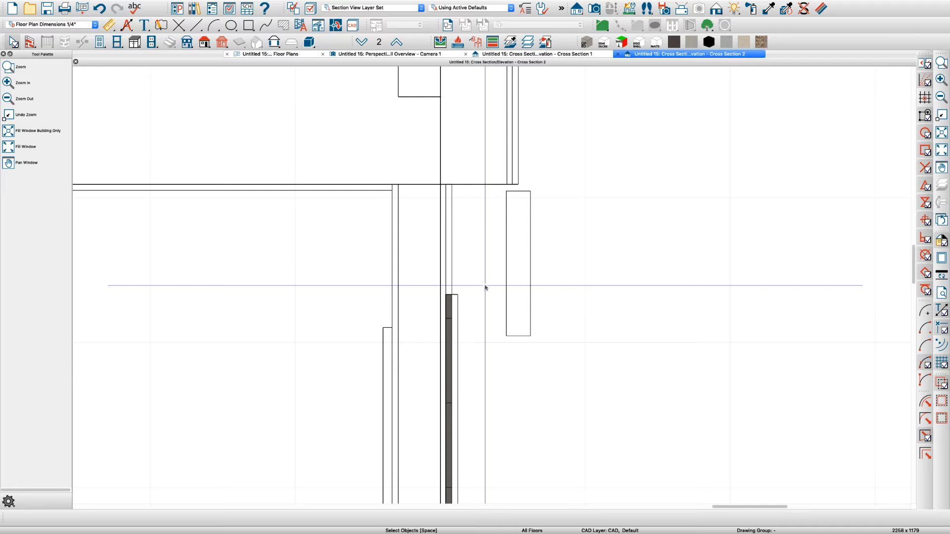
# Draw a rectangular polyline between the siding and the fascia, widen it to 4", and raise its lower edge 3/4" above the fascia bottom.
pyautogui.press('r')
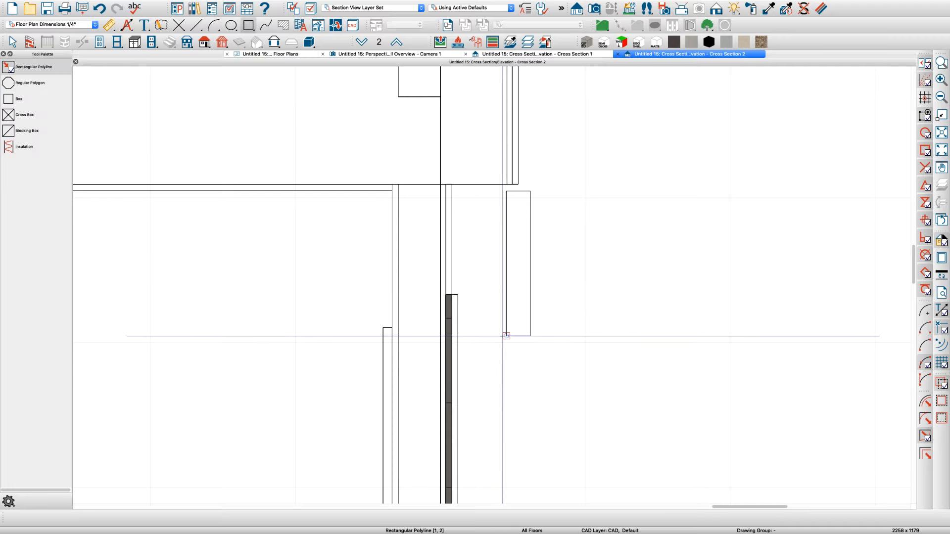
pyautogui.moveTo(506, 336); pyautogui.dragTo(464, 185)
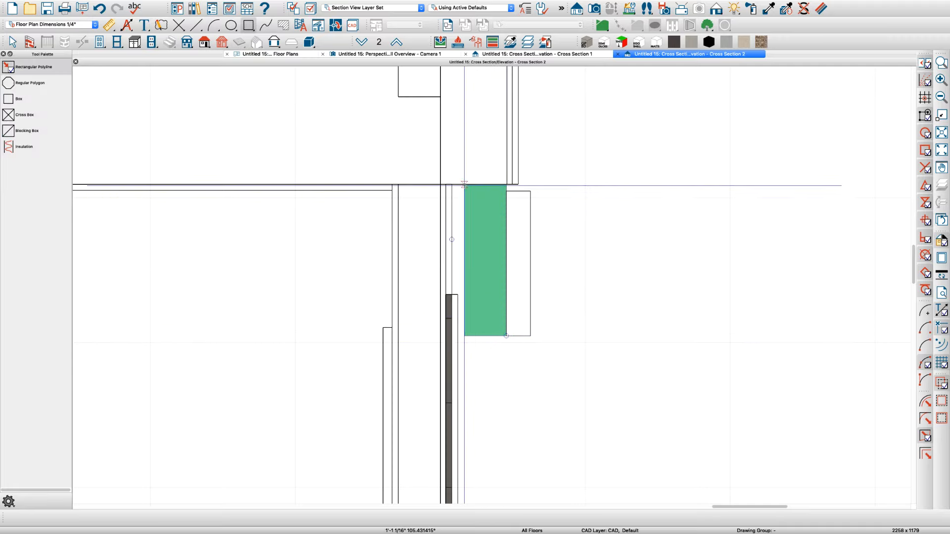
pyautogui.click(462, 261)
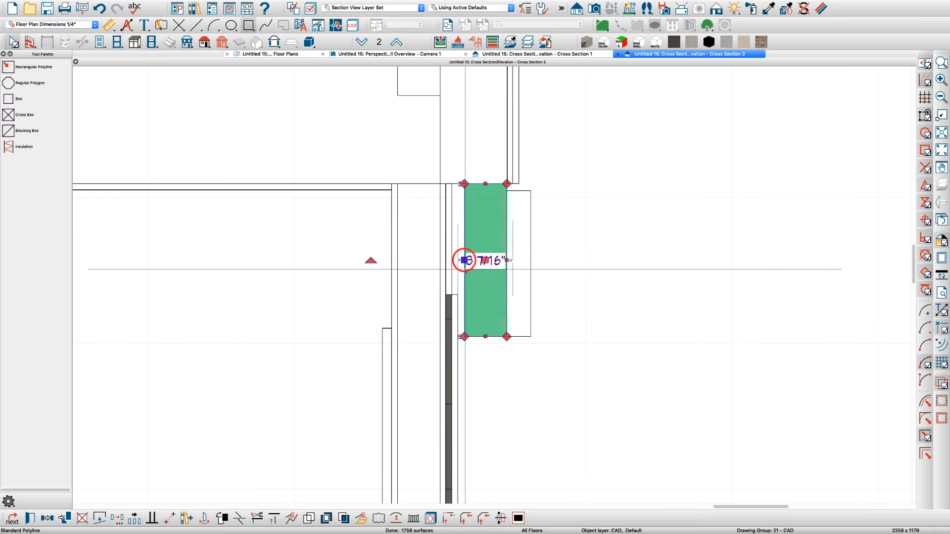
pyautogui.moveTo(463, 260); pyautogui.dragTo(463, 260)
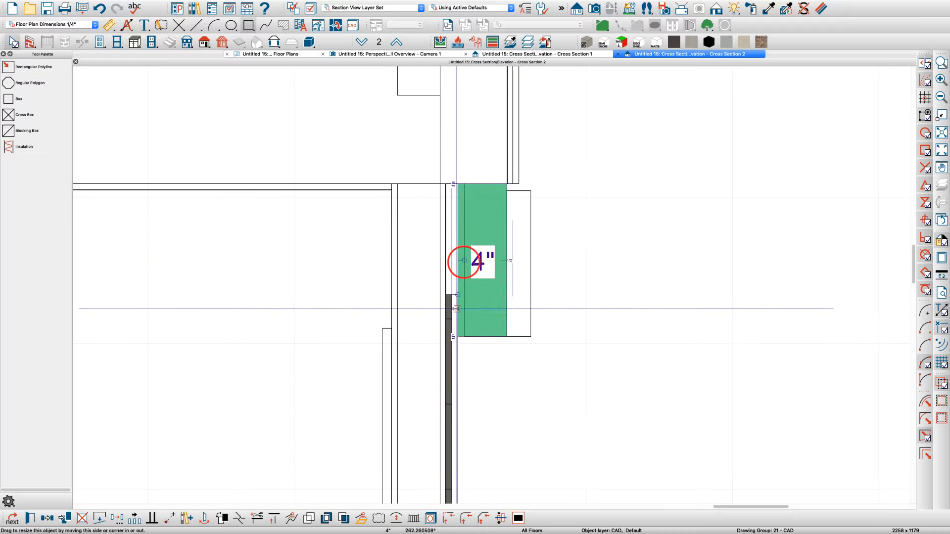
pyautogui.moveTo(483, 337); pyautogui.dragTo(482, 328)
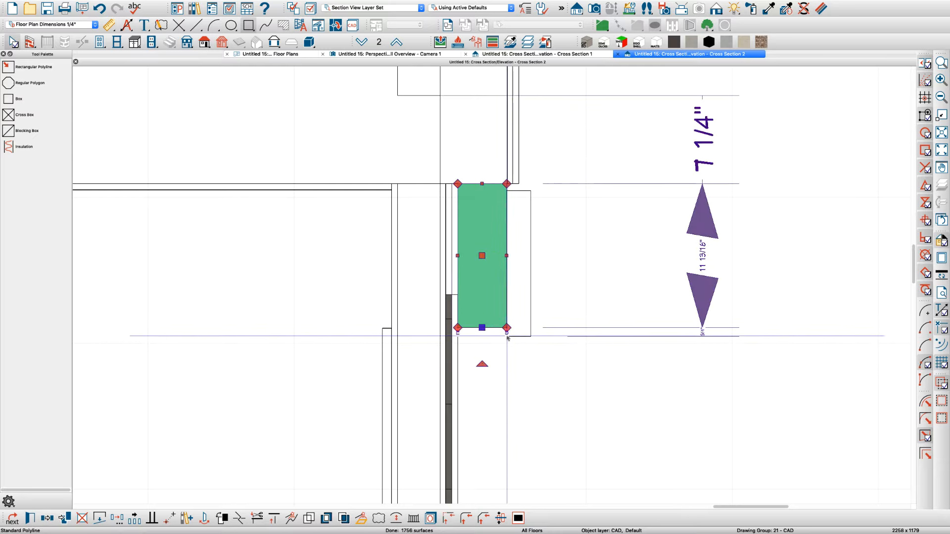
pyautogui.click(483, 327)
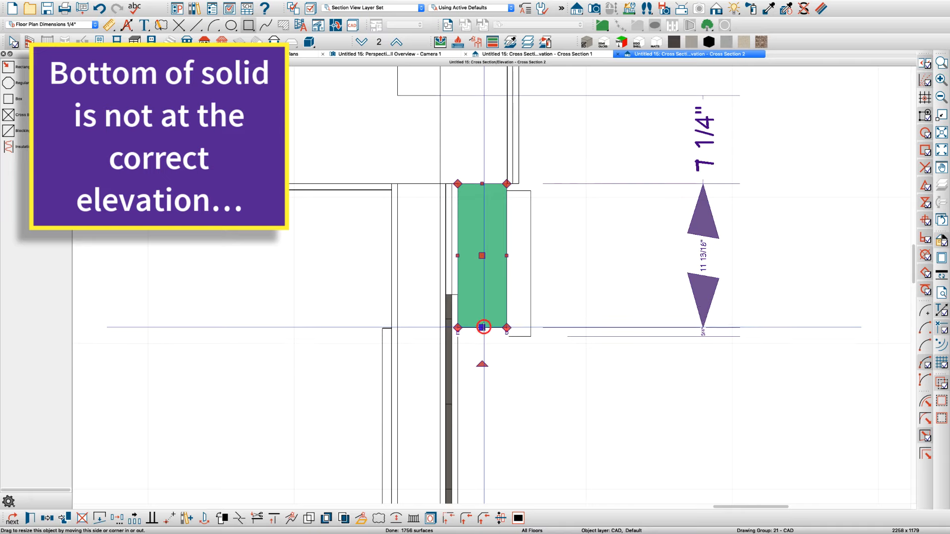
# Convert the green rectangle behind the fascia into a polyline solid with a thickness of 300".
pyautogui.click(362, 518)
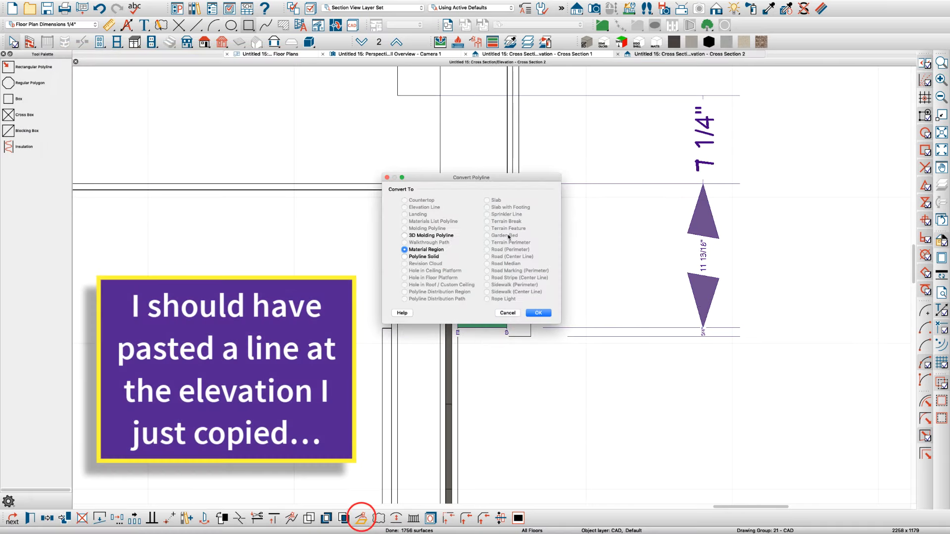
pyautogui.click(539, 313)
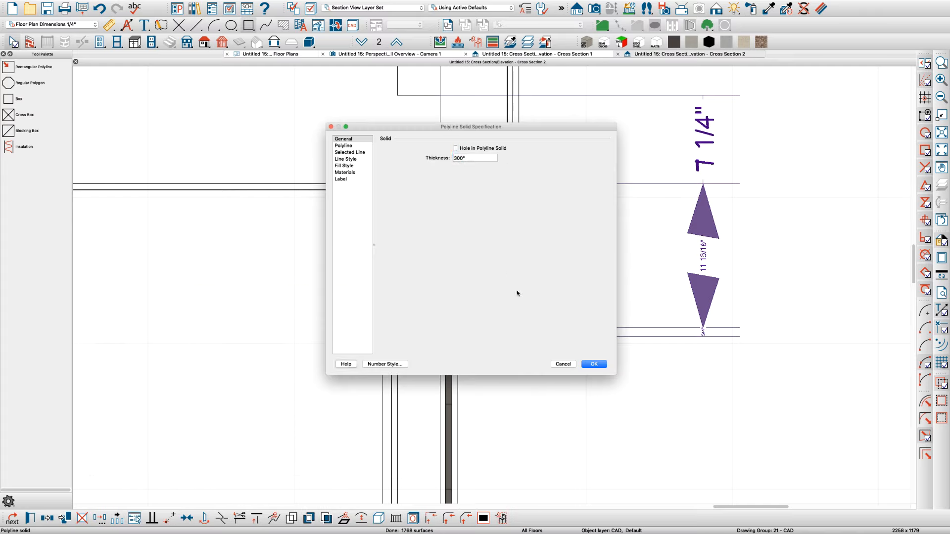
pyautogui.click(596, 364)
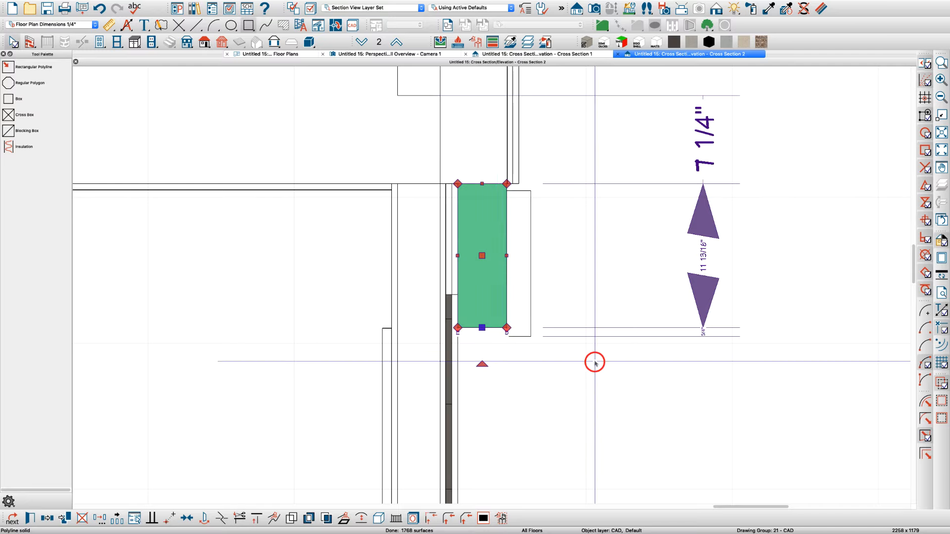
# In the floor plan, pull both ends of the new polyline solid to the outer faces of the house's two eave walls.
pyautogui.click(292, 54)
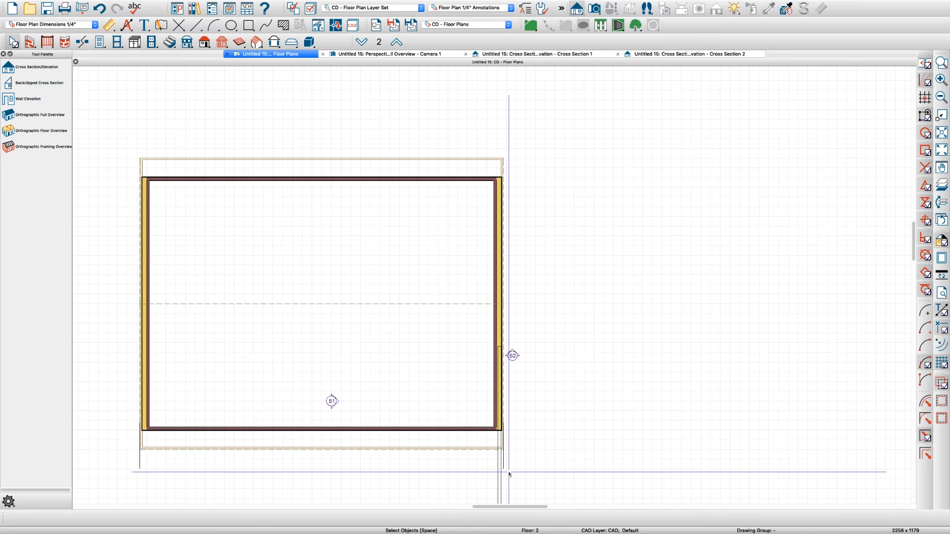
pyautogui.click(499, 473)
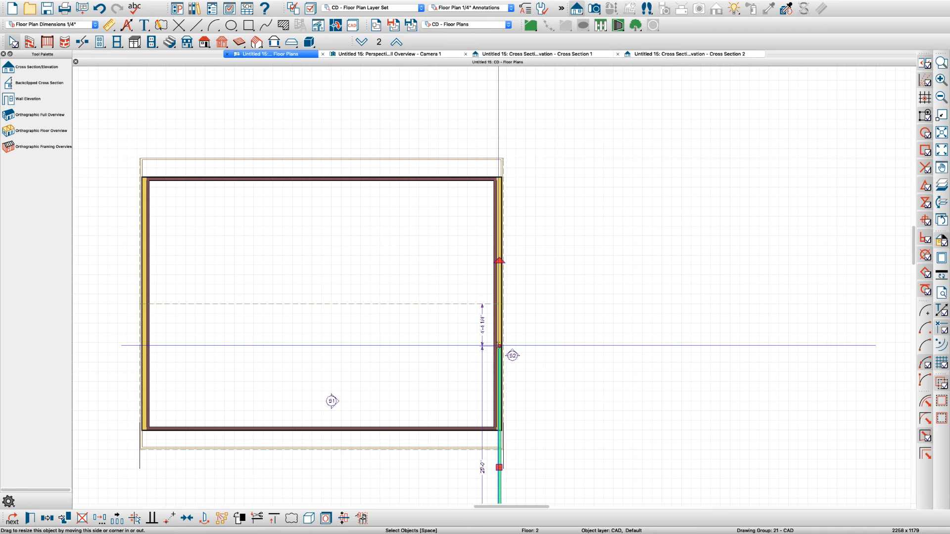
pyautogui.moveTo(499, 345); pyautogui.dragTo(500, 177)
pyautogui.scroll(-2, 519, 163)
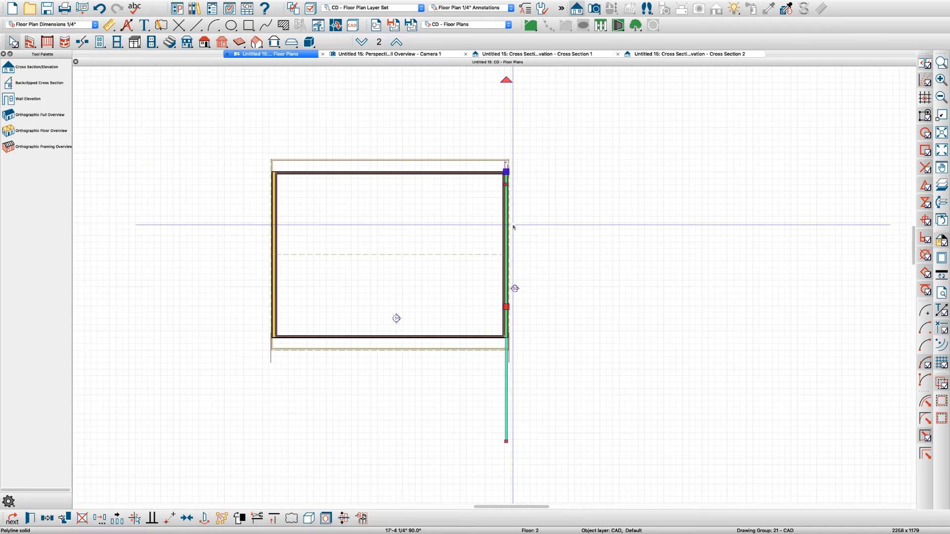
pyautogui.scroll(1, 512, 367)
pyautogui.moveTo(506, 444); pyautogui.dragTo(508, 354)
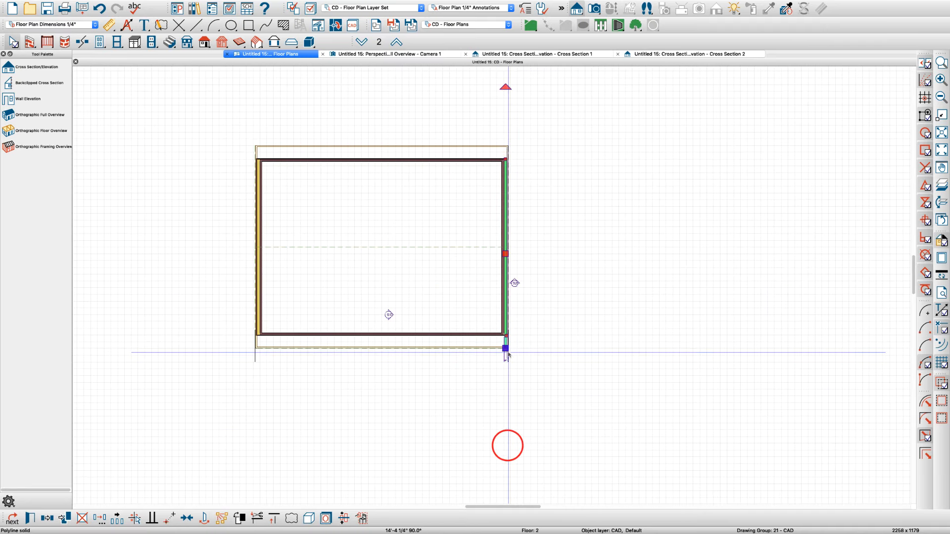
pyautogui.scroll(5, 508, 354)
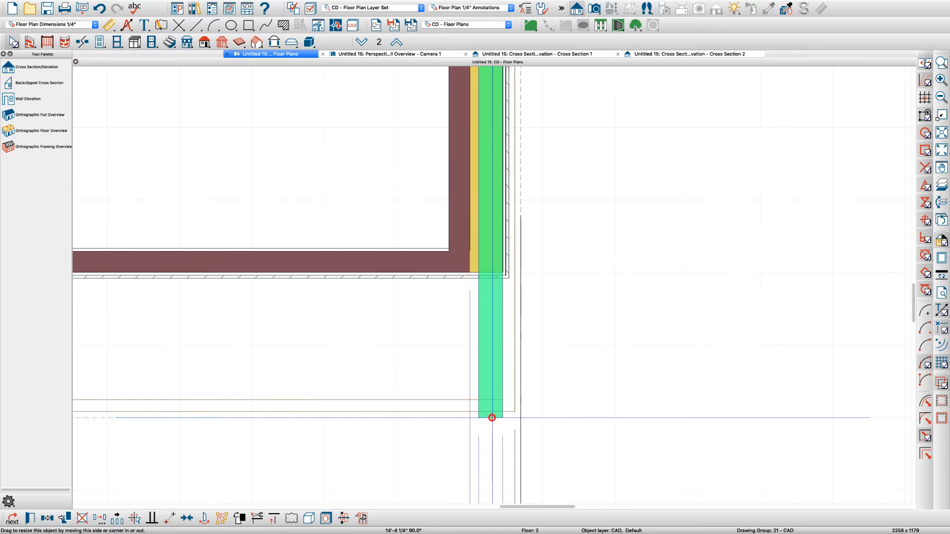
pyautogui.moveTo(492, 418); pyautogui.dragTo(490, 275)
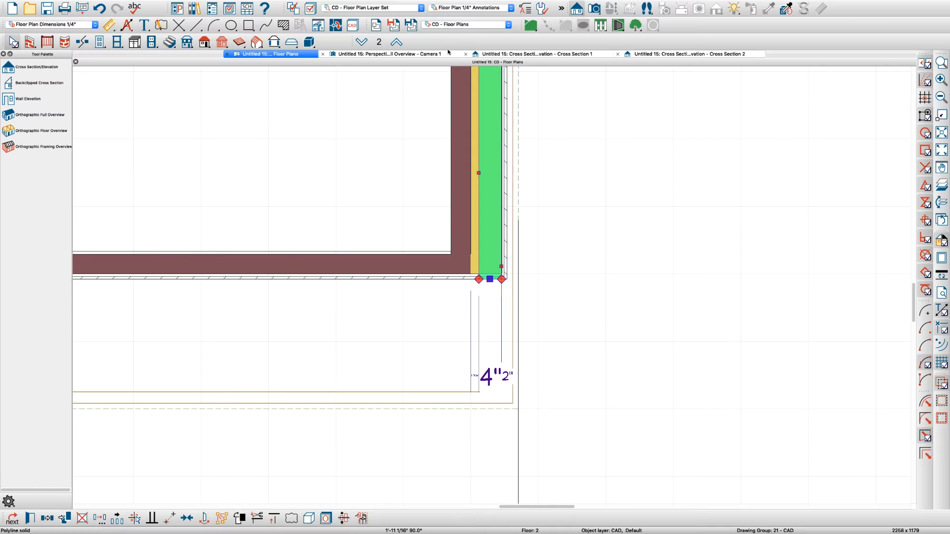
# In the perspective view, sample the horizontal fascia's material and apply it to the underside of the new solid.
pyautogui.click(438, 55)
pyautogui.moveTo(404, 243); pyautogui.dragTo(452, 121)
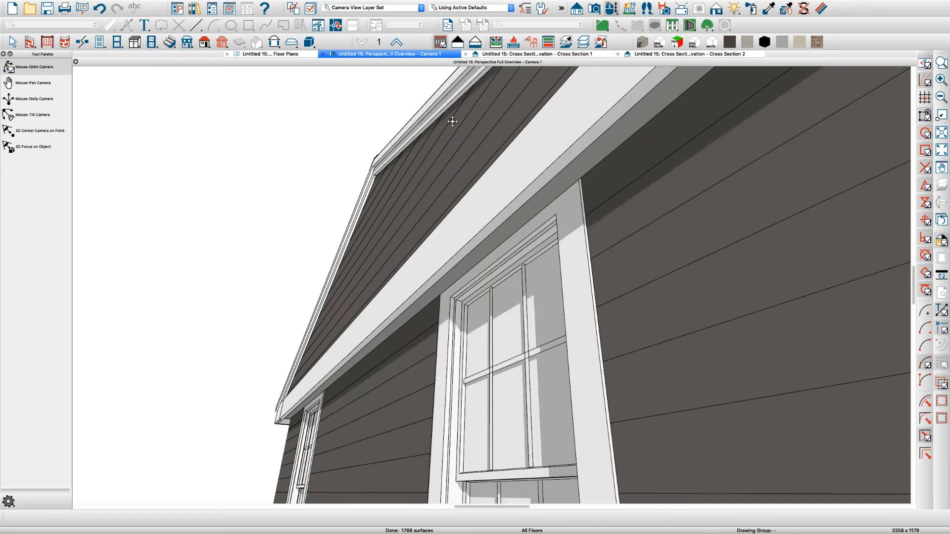
pyautogui.press('space')
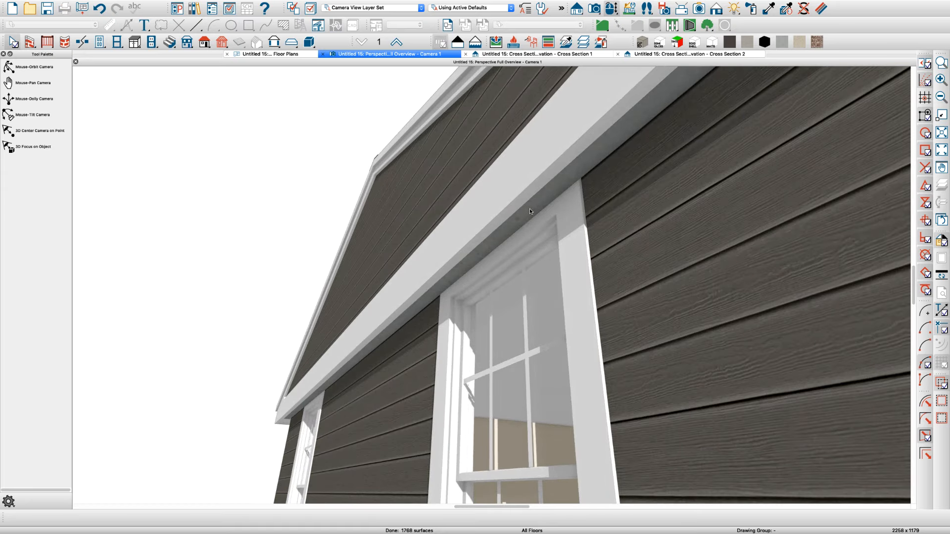
pyautogui.press('space')
pyautogui.moveTo(530, 206); pyautogui.dragTo(528, 201)
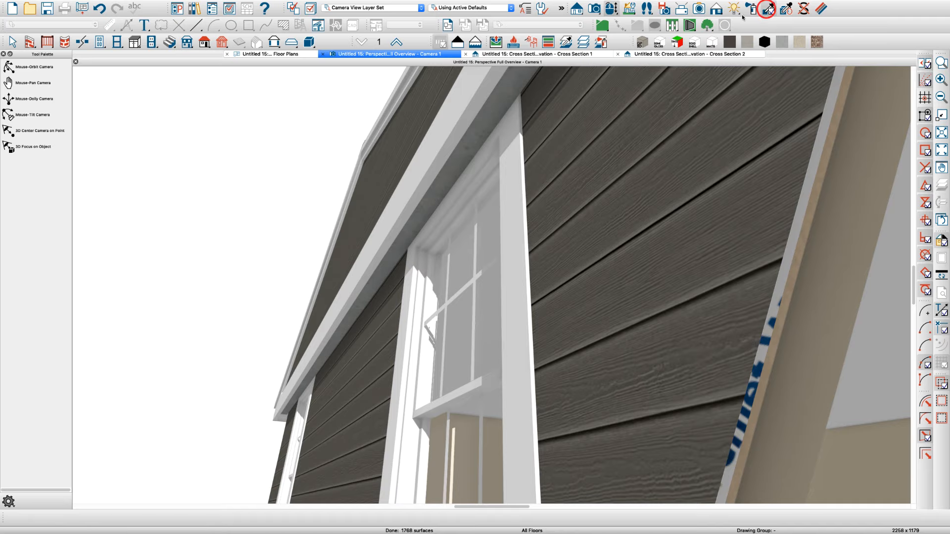
pyautogui.click(466, 97)
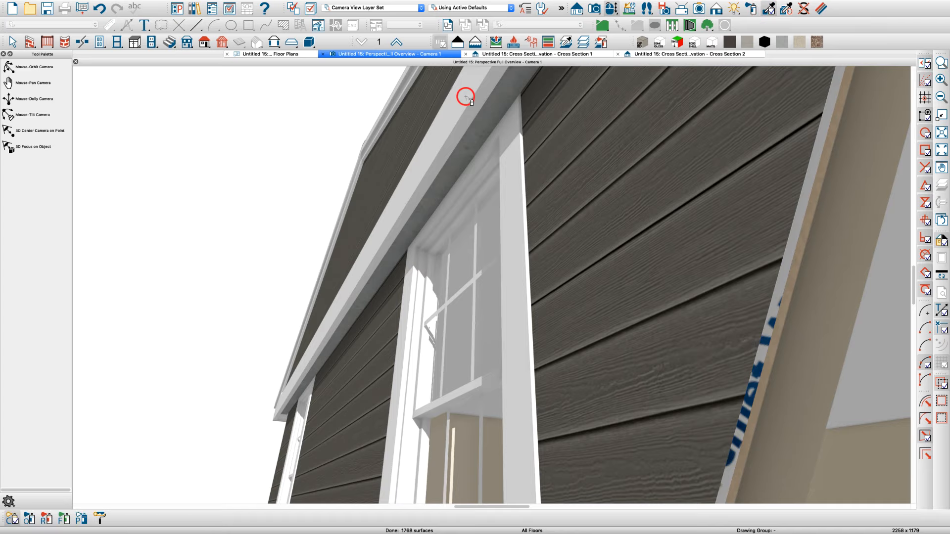
pyautogui.click(482, 129)
pyautogui.press('space')
# Examine the joint between the gable siding and the top of the horizontal fascia near the roof corner.
pyautogui.scroll(-5, 480, 128)
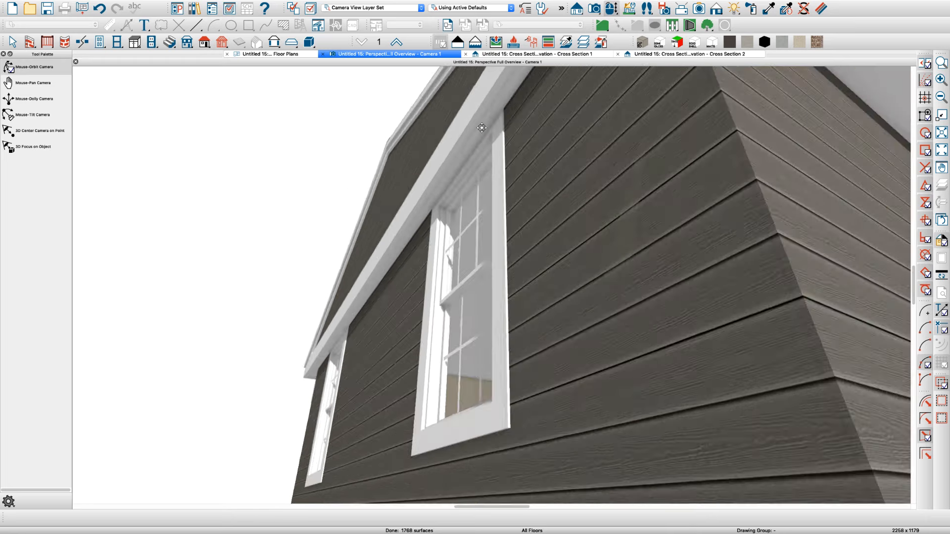
pyautogui.moveTo(481, 128); pyautogui.dragTo(467, 218)
pyautogui.scroll(8, 395, 383)
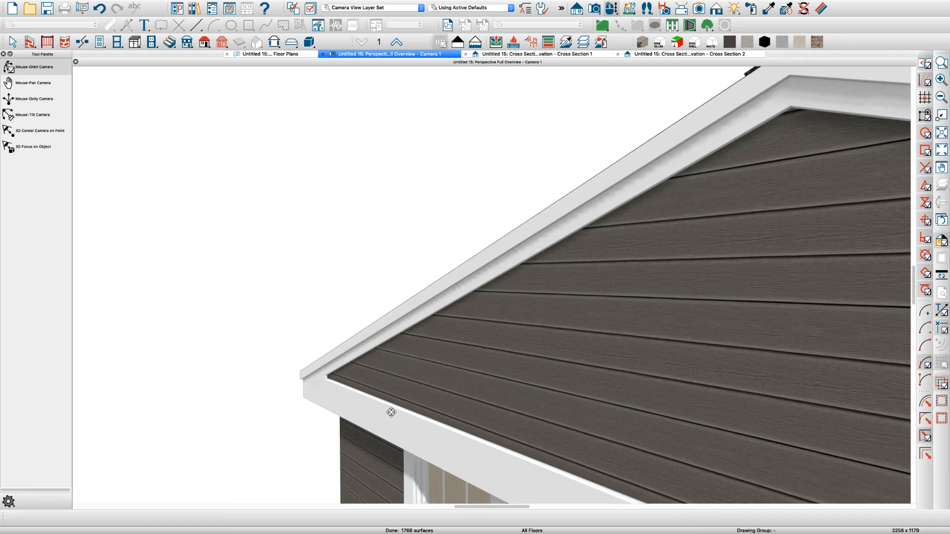
pyautogui.scroll(5, 391, 412)
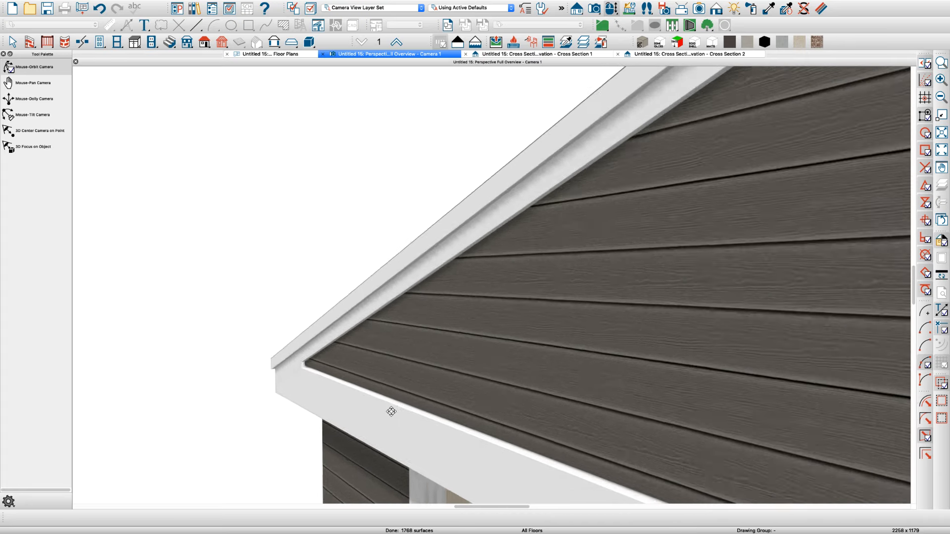
pyautogui.moveTo(391, 409); pyautogui.dragTo(393, 402)
pyautogui.press('space')
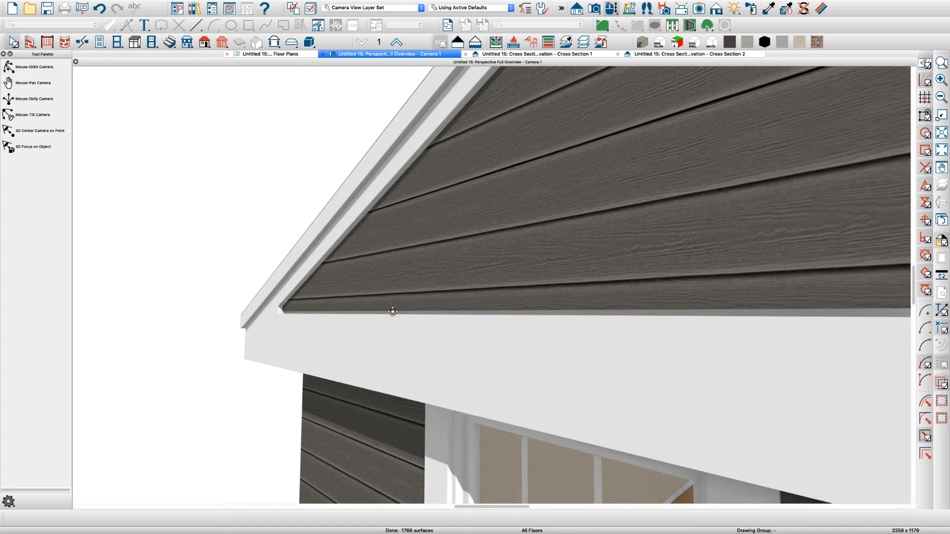
pyautogui.scroll(-1, 393, 312)
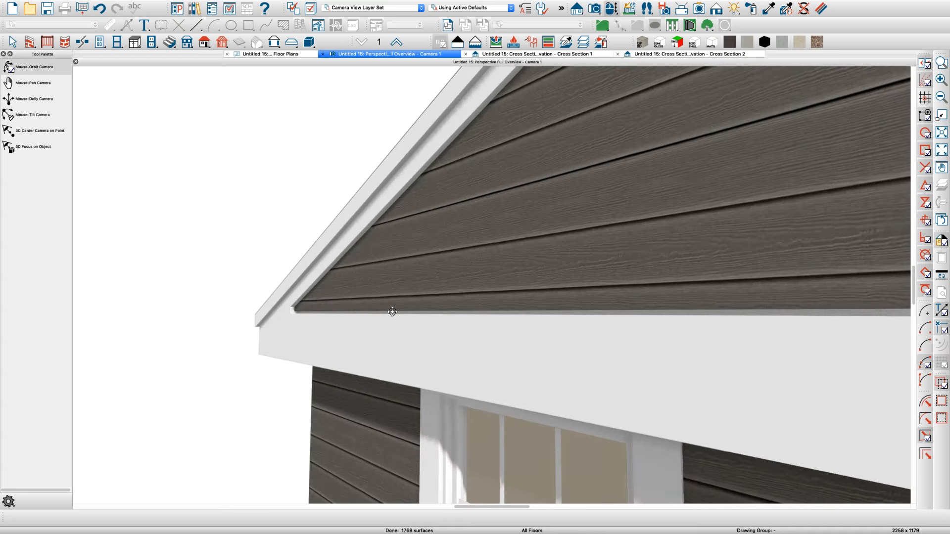
# In Cross Section 2, draw a 1" wide rectangular polyline between the gable siding and fascia top, its inner edge aligned to the fascia's back face.
pyautogui.click(655, 53)
pyautogui.scroll(3, 527, 173)
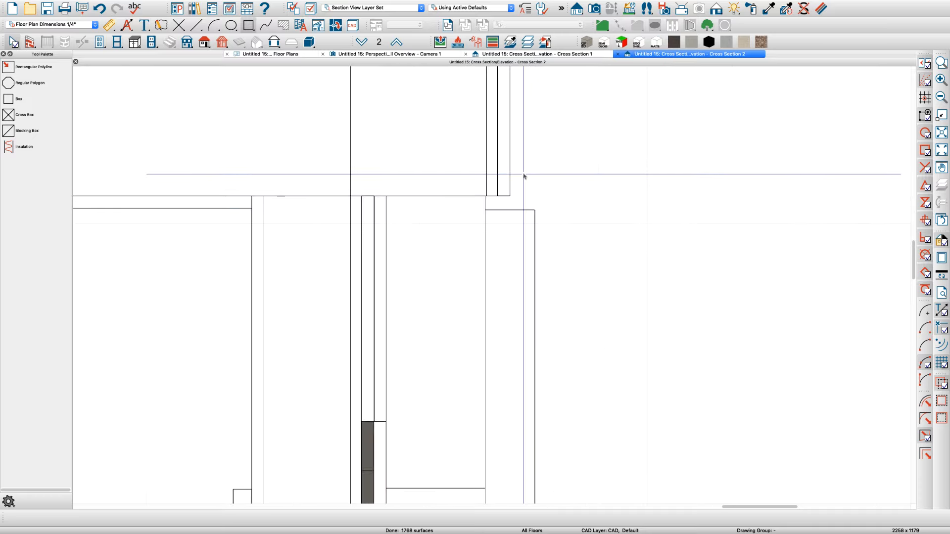
pyautogui.press('space')
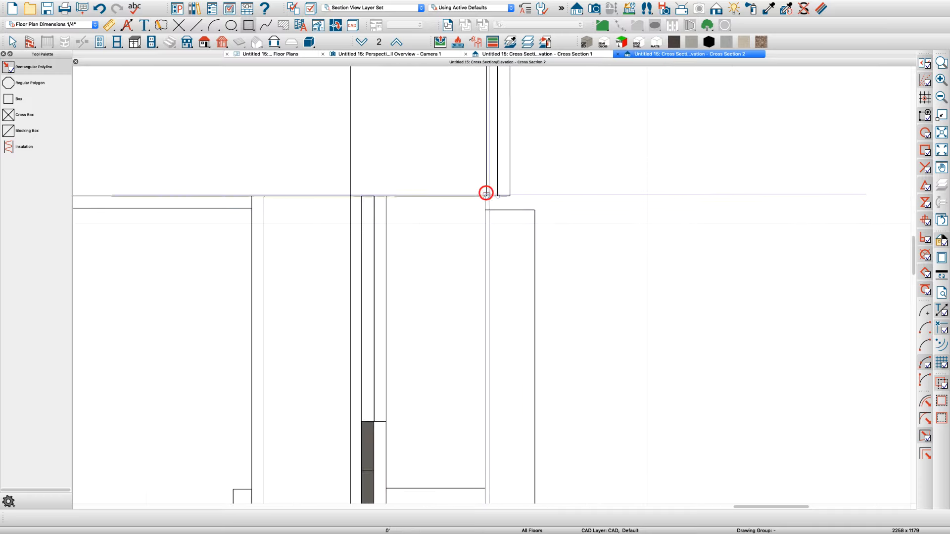
pyautogui.moveTo(486, 194); pyautogui.dragTo(510, 210)
pyautogui.press('space')
pyautogui.scroll(4, 511, 195)
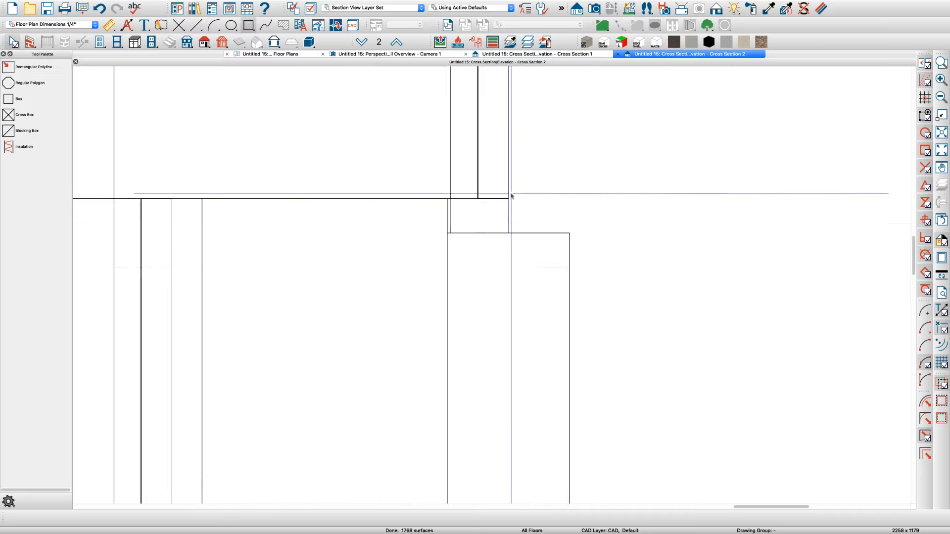
pyautogui.click(508, 204)
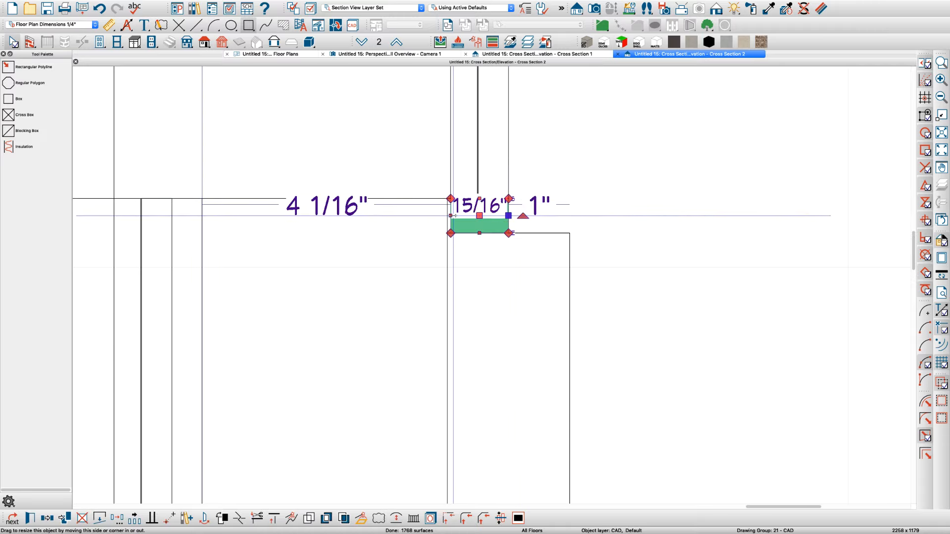
pyautogui.moveTo(452, 216); pyautogui.dragTo(446, 217)
pyautogui.scroll(-1, 518, 227)
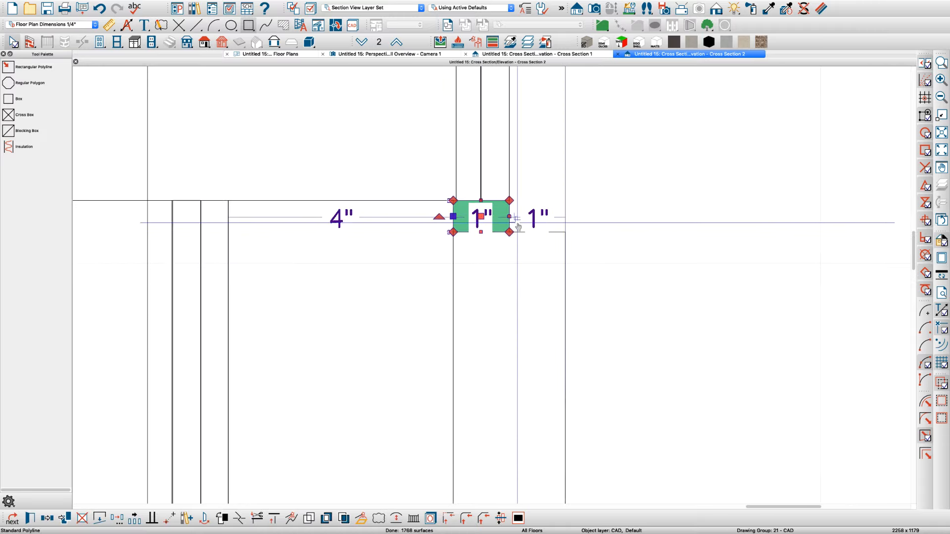
# Convert the small rectangle above the fascia into a polyline solid with a thickness of 25'-0".
pyautogui.click(361, 519)
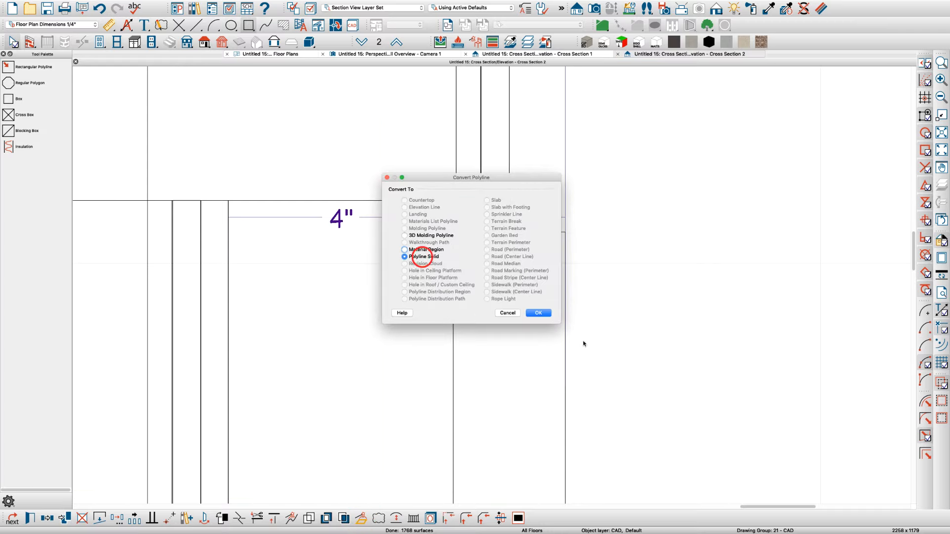
pyautogui.click(538, 311)
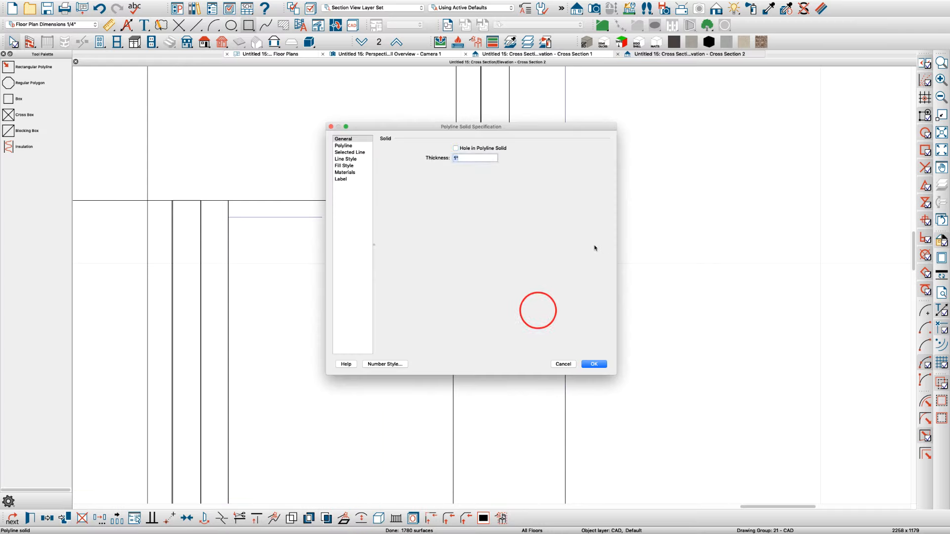
pyautogui.press('Return')
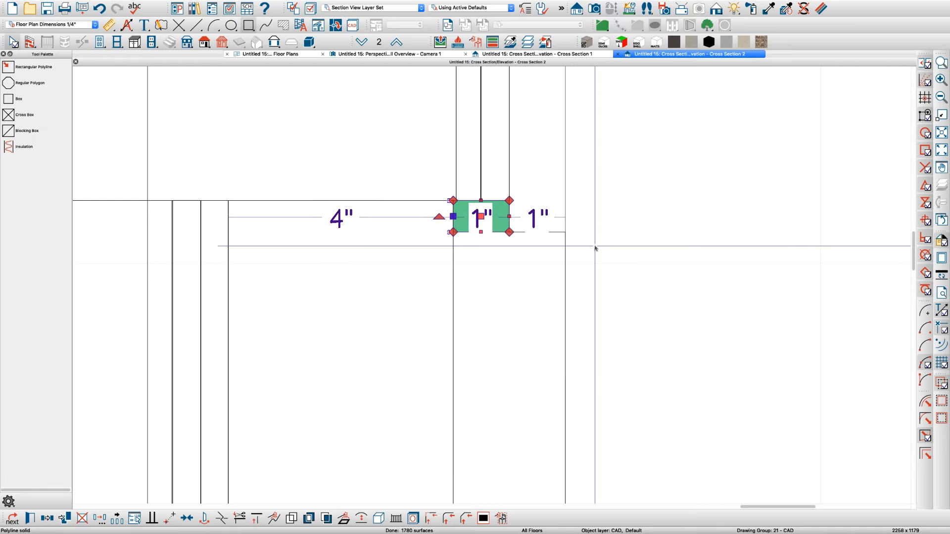
# In the floor plan, stretch the narrow solid along the gable wall so each end meets the outer siding face of an eave wall.
pyautogui.click(277, 54)
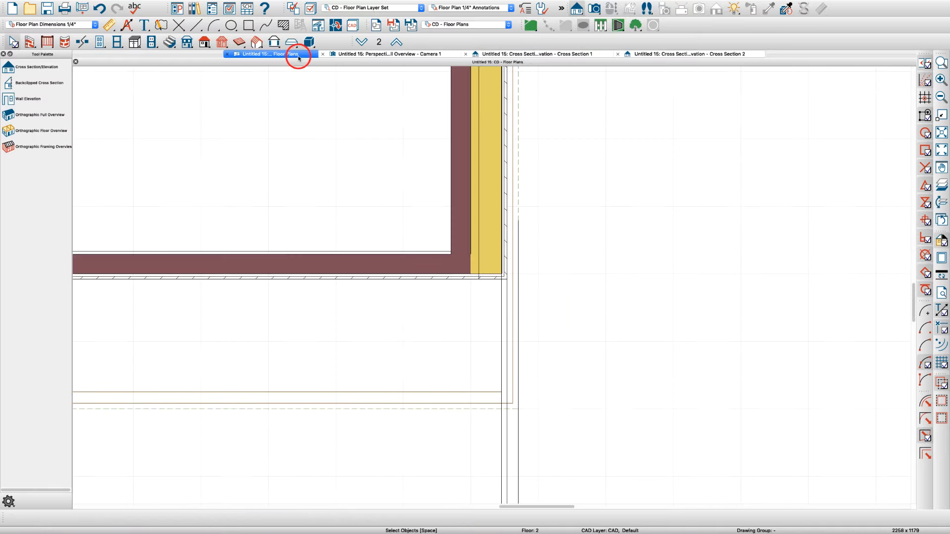
pyautogui.click(446, 456)
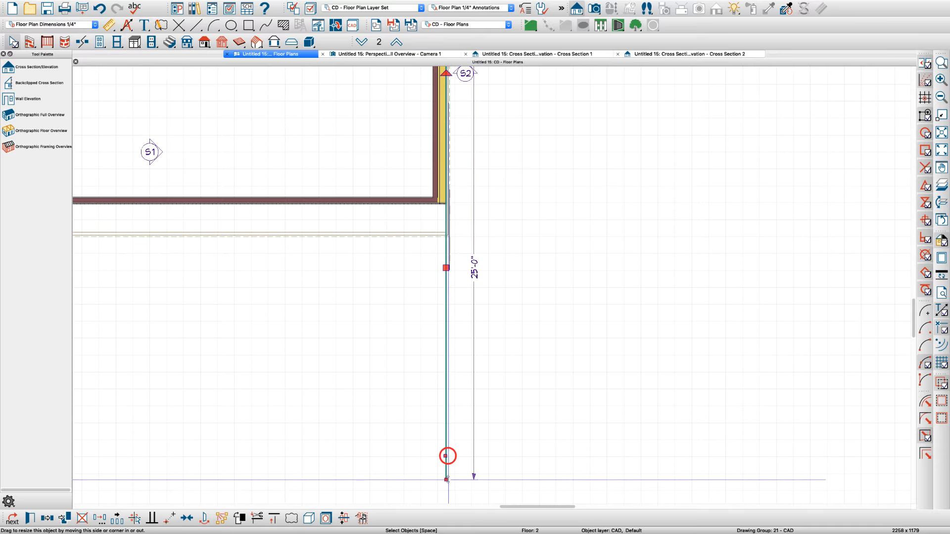
pyautogui.scroll(-3, 468, 173)
pyautogui.scroll(1, 468, 170)
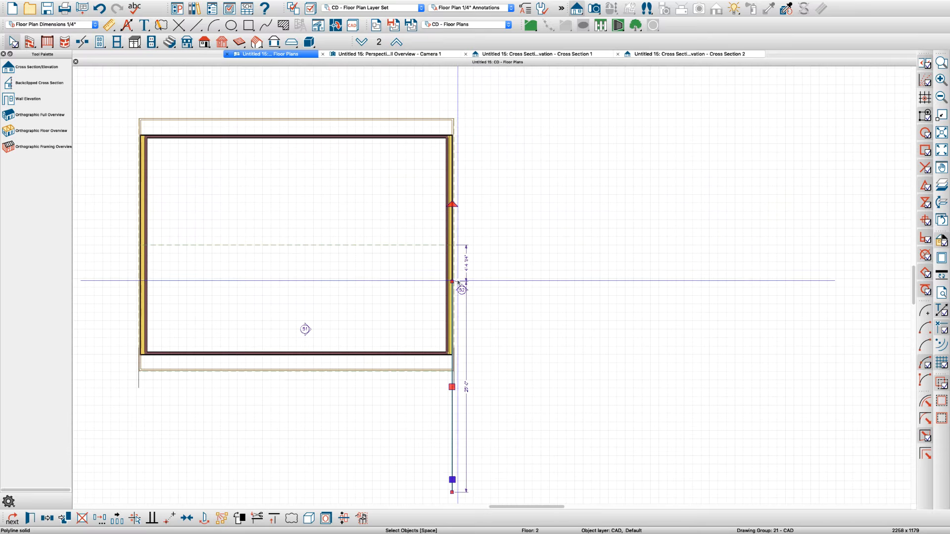
pyautogui.moveTo(452, 279); pyautogui.dragTo(461, 107)
pyautogui.scroll(-1, 460, 107)
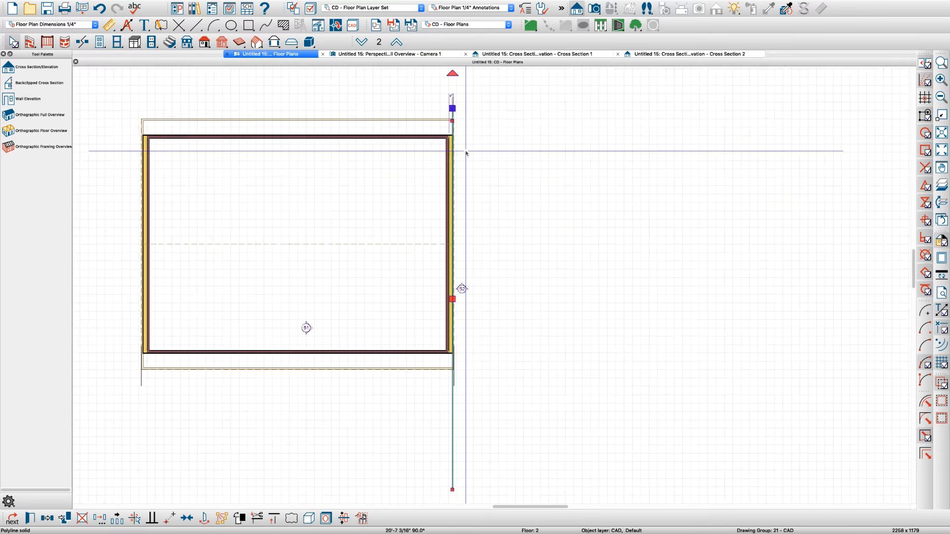
pyautogui.moveTo(453, 471); pyautogui.dragTo(444, 343)
pyautogui.scroll(3, 447, 343)
pyautogui.scroll(3, 465, 334)
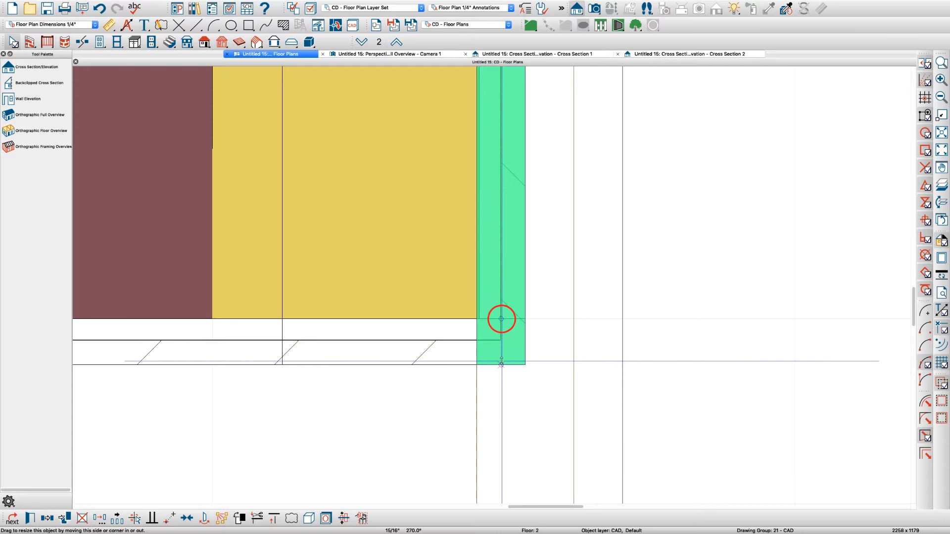
pyautogui.scroll(-5, 501, 321)
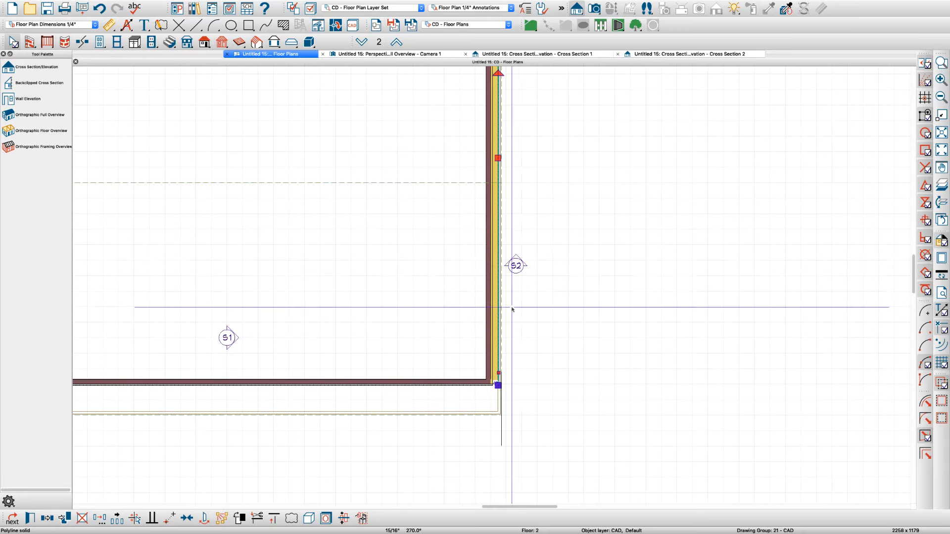
pyautogui.scroll(-4, 502, 307)
pyautogui.scroll(5, 509, 218)
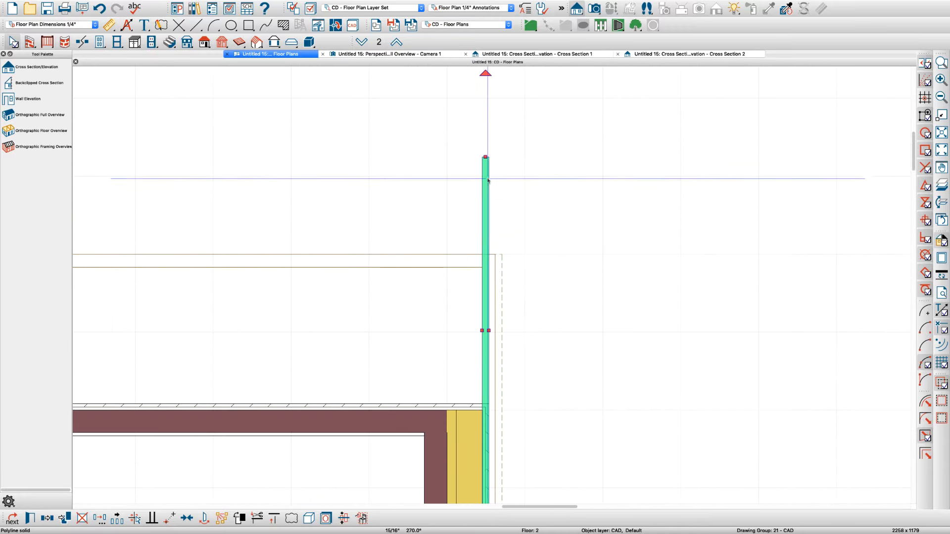
pyautogui.moveTo(485, 157); pyautogui.dragTo(484, 403)
# In the Camera 1 view, apply the gable siding's Rich Espresso material to the narrow solid above the horizontal fascia.
pyautogui.click(405, 54)
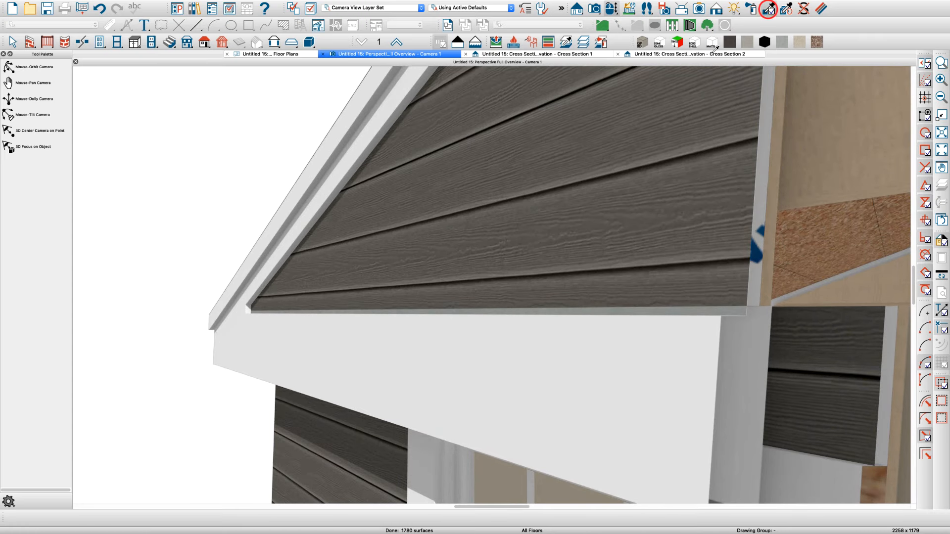
pyautogui.click(567, 233)
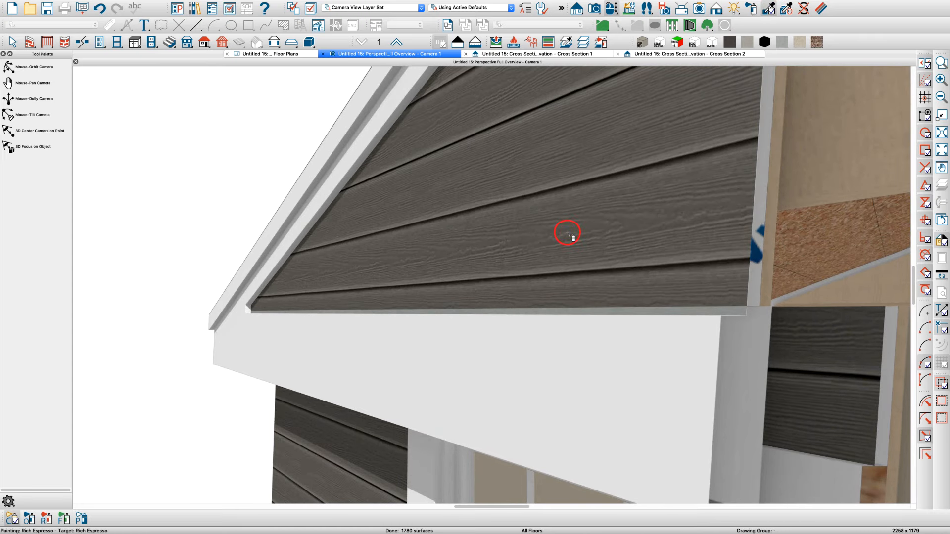
pyautogui.click(451, 311)
pyautogui.scroll(-4, 451, 310)
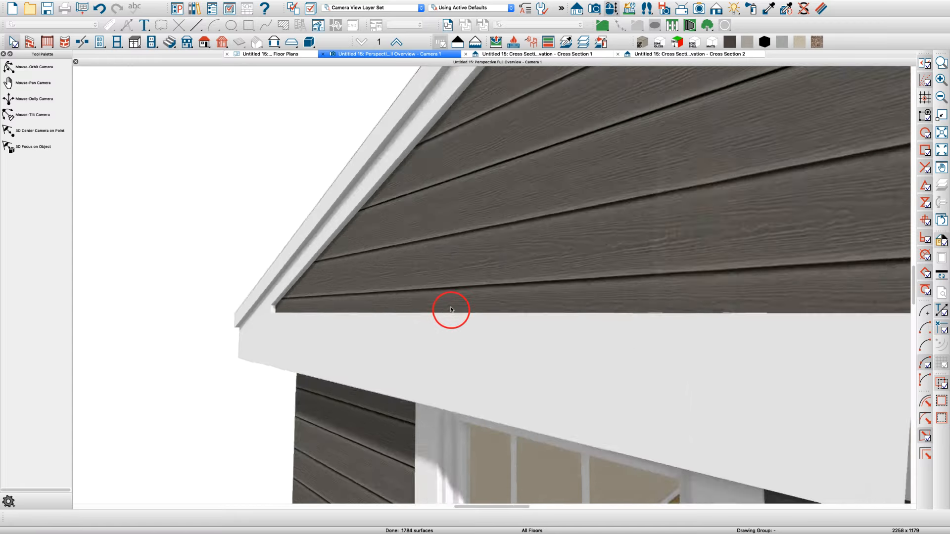
# Open the layer definition of the gable wall's Siding-4: Gable Extension wall type.
pyautogui.press('o')
pyautogui.scroll(-4, 446, 305)
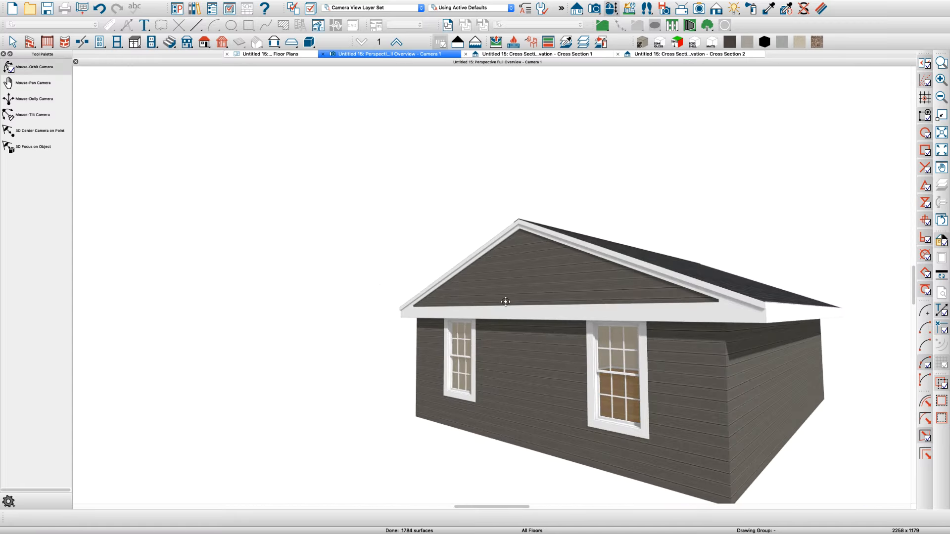
pyautogui.moveTo(506, 302); pyautogui.dragTo(511, 299)
pyautogui.scroll(5, 653, 269)
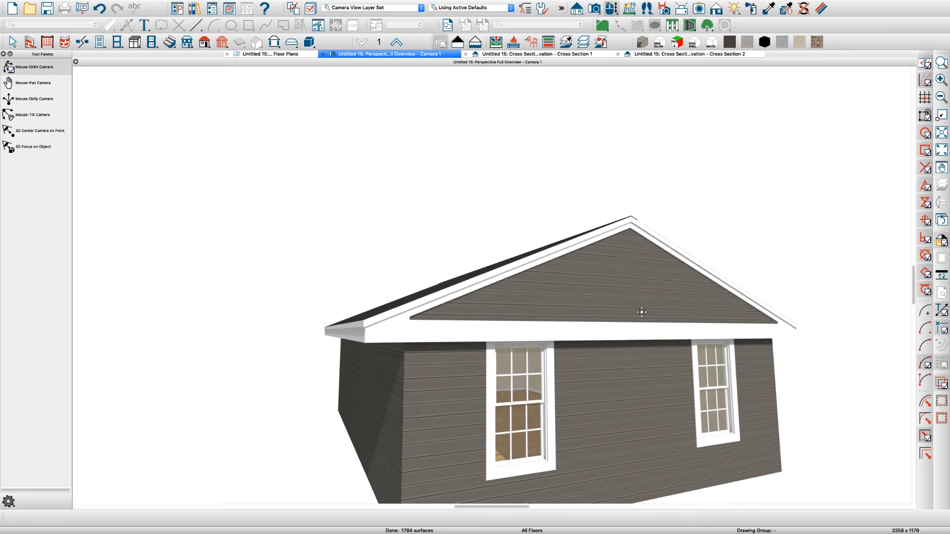
pyautogui.moveTo(642, 312); pyautogui.dragTo(616, 312)
pyautogui.press('space')
pyautogui.click(612, 306)
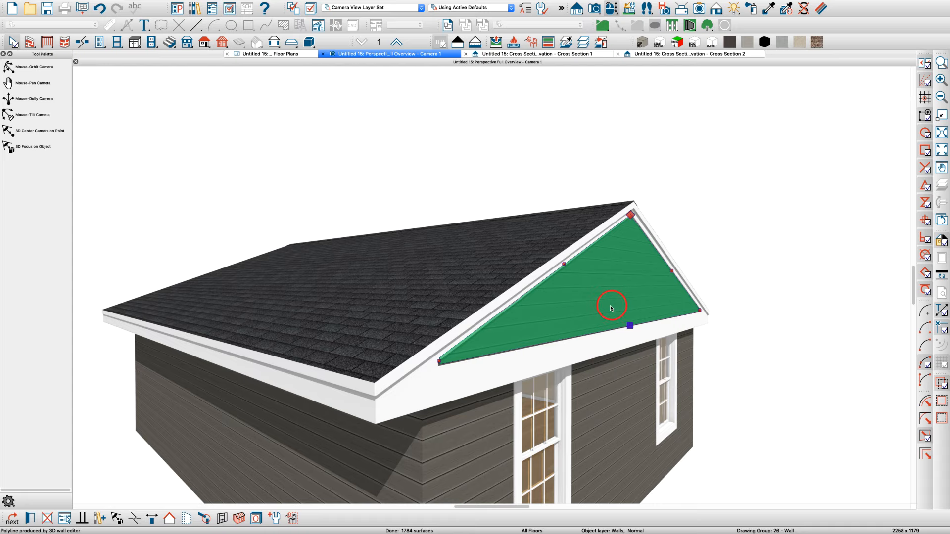
pyautogui.doubleClick(611, 308)
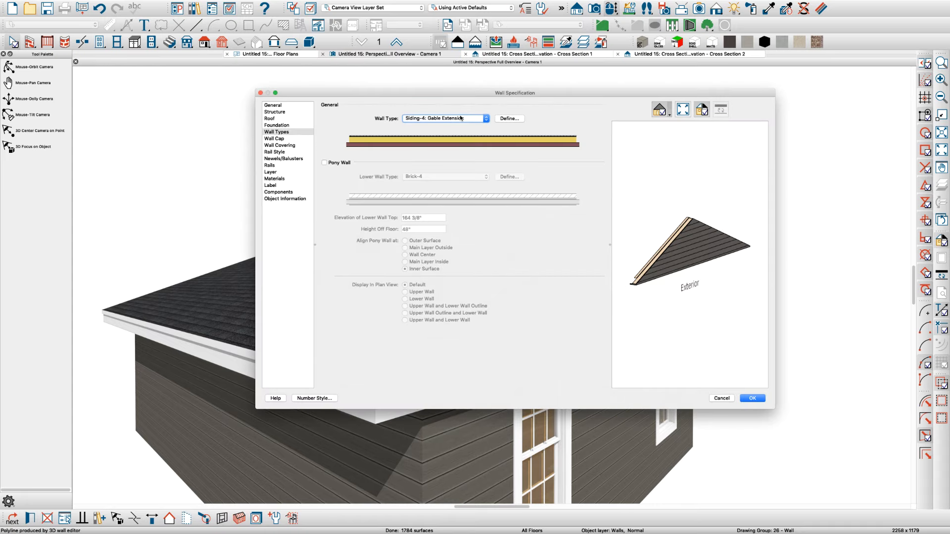
pyautogui.click(513, 120)
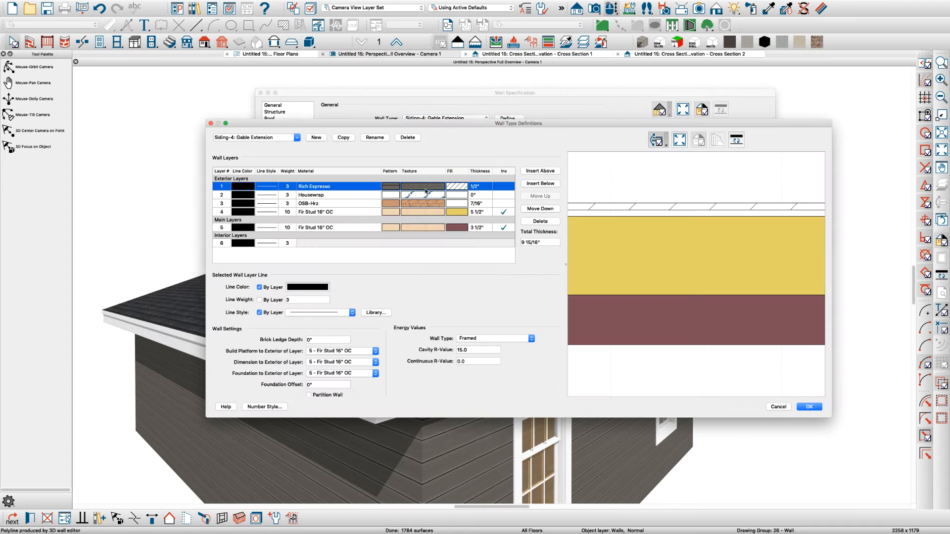
# For the outermost wall layer's material, browse the James Hardie Midwest siding library to the HardieShingle Half Rounds collection.
pyautogui.click(425, 190)
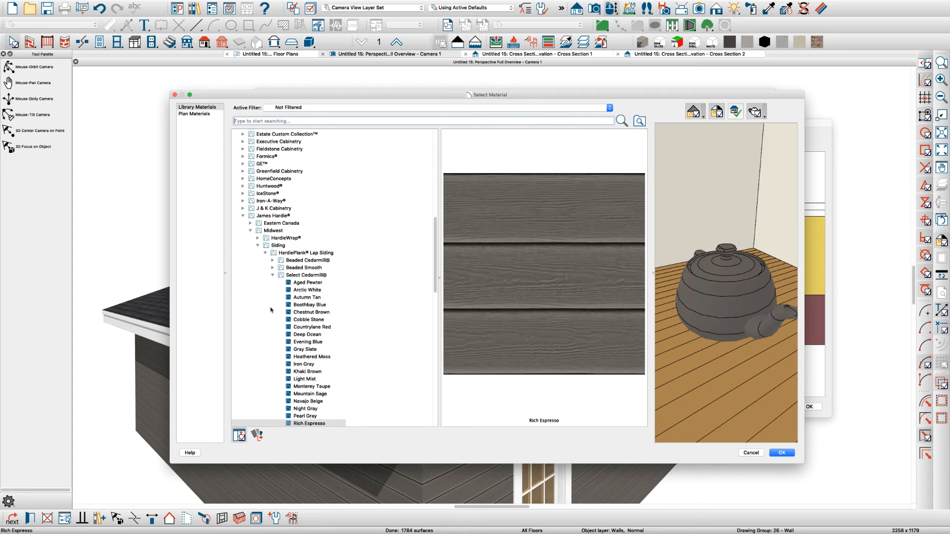
pyautogui.click(258, 246)
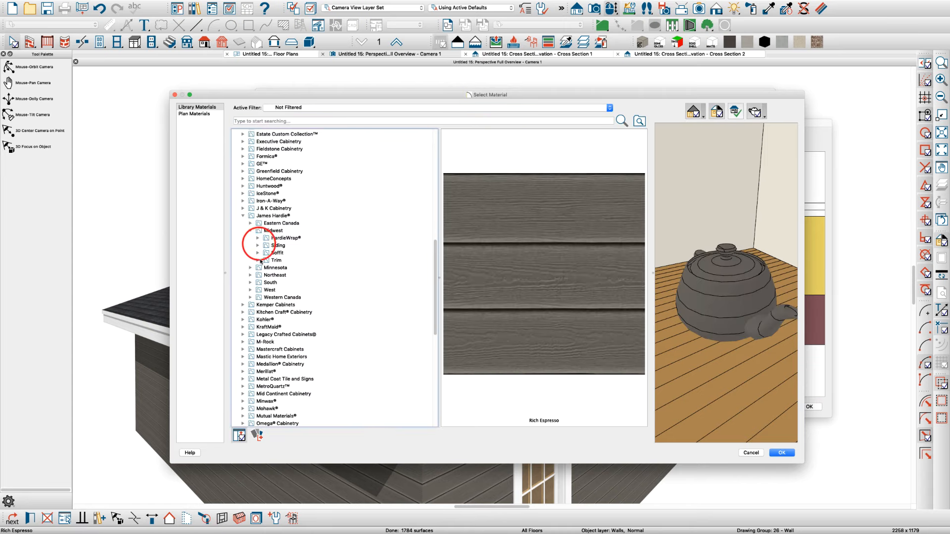
pyautogui.click(257, 246)
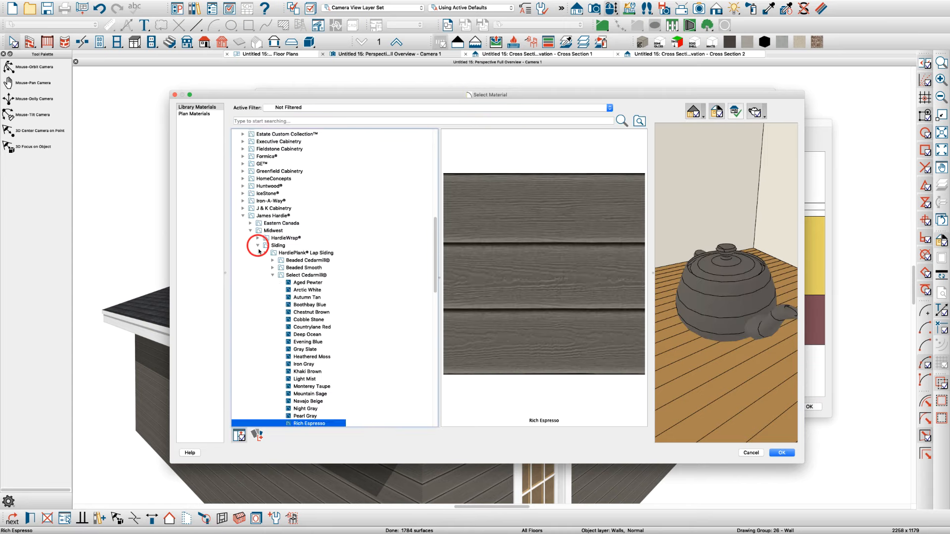
pyautogui.click(273, 276)
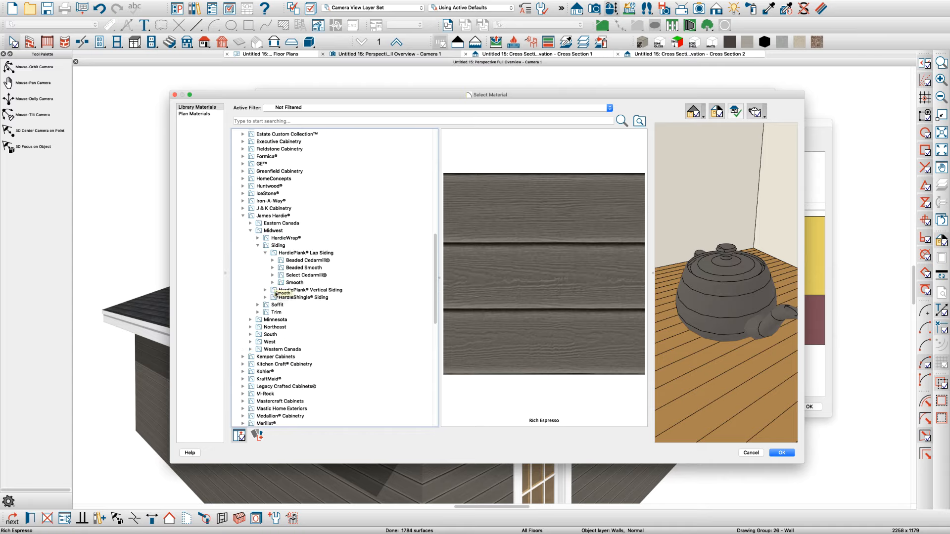
pyautogui.click(265, 297)
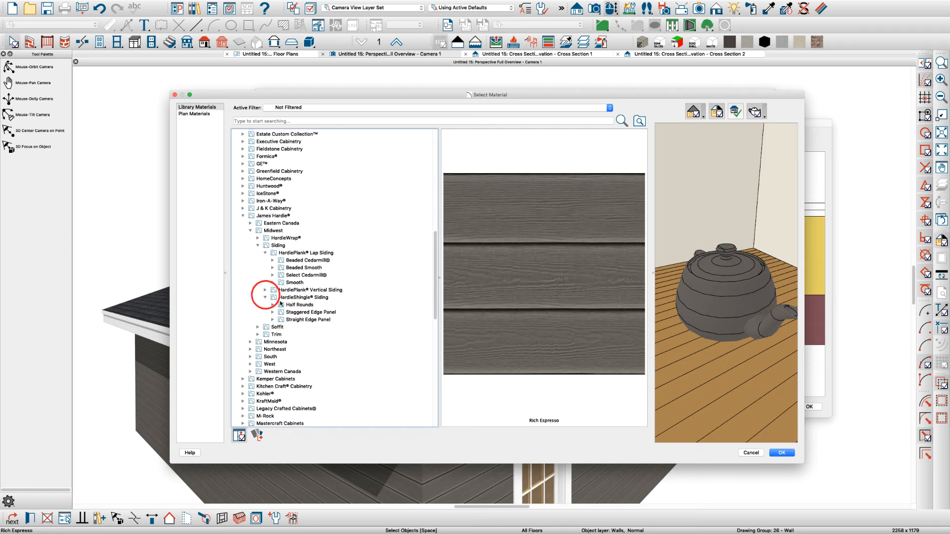
pyautogui.click(273, 305)
pyautogui.click(299, 304)
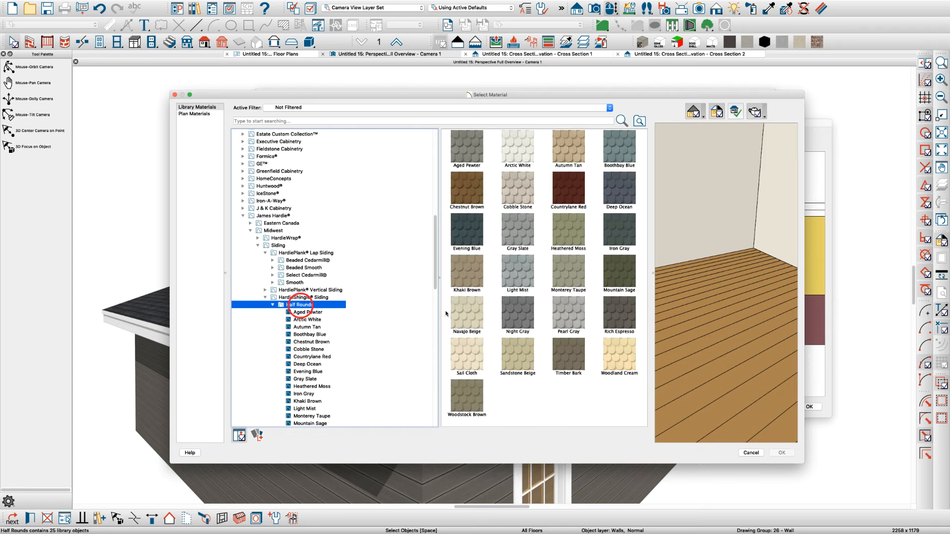
# Assign the Half Rounds Cobble Stone material to the gable wall type's outermost layer and accept the wall changes.
pyautogui.click(466, 273)
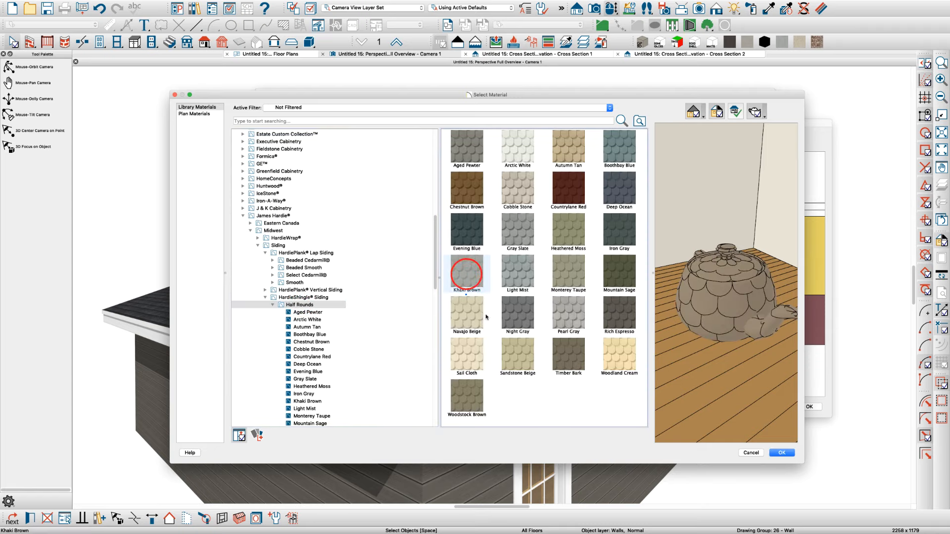
pyautogui.click(524, 195)
pyautogui.click(782, 452)
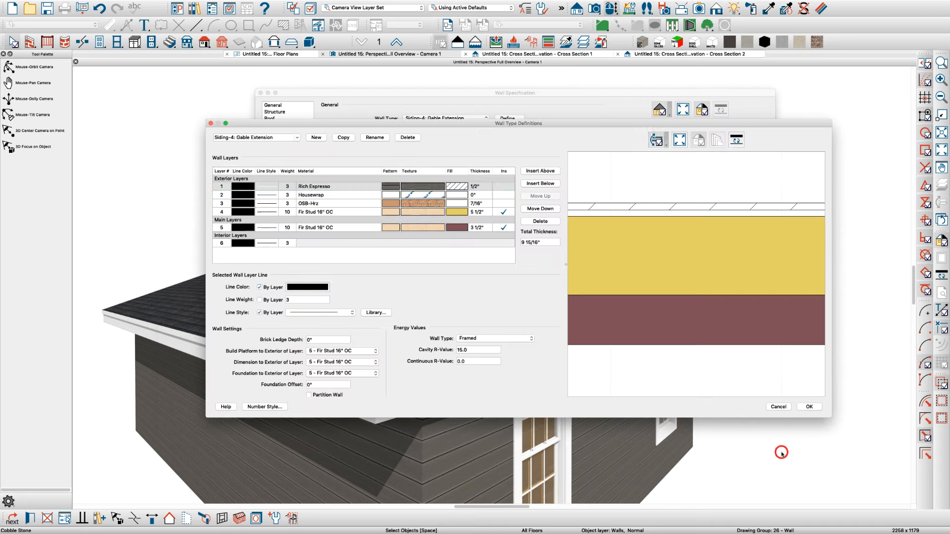
pyautogui.click(809, 408)
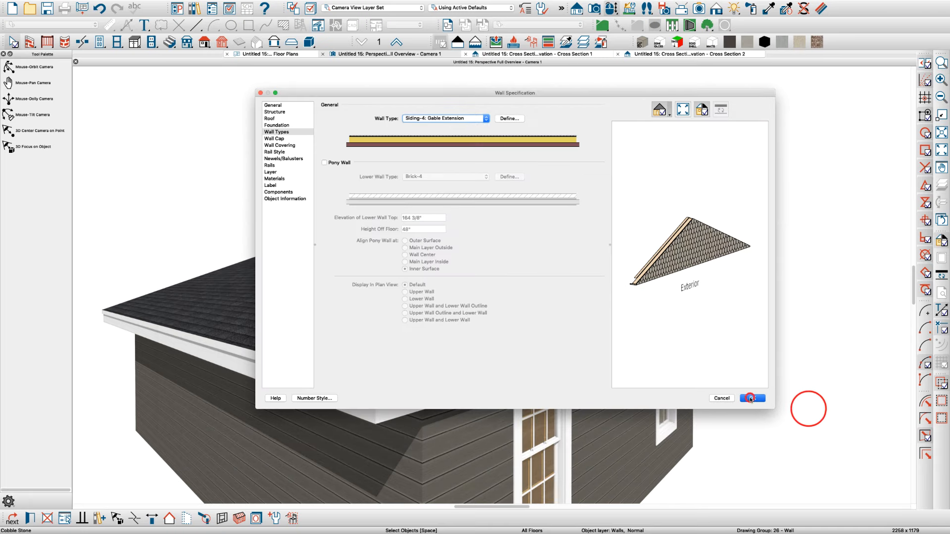
pyautogui.click(750, 399)
# Examine the gable shingles, fascia and roof overhangs from above and below the eave line.
pyautogui.scroll(-3, 748, 394)
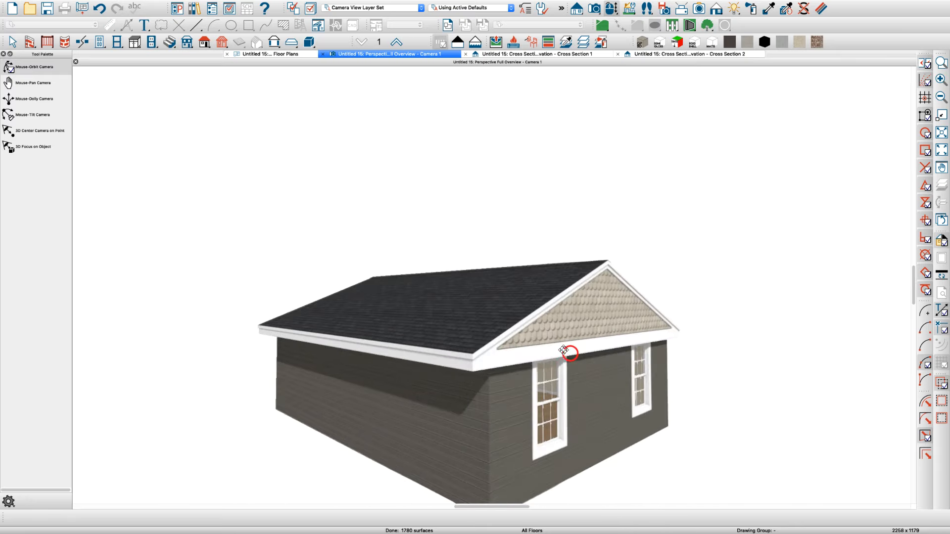
pyautogui.moveTo(564, 350)
pyautogui.mouseDown()
pyautogui.moveTo(471, 329)
pyautogui.moveTo(435, 333)
pyautogui.moveTo(486, 318)
pyautogui.moveTo(561, 345)
pyautogui.moveTo(559, 337)
pyautogui.mouseUp()
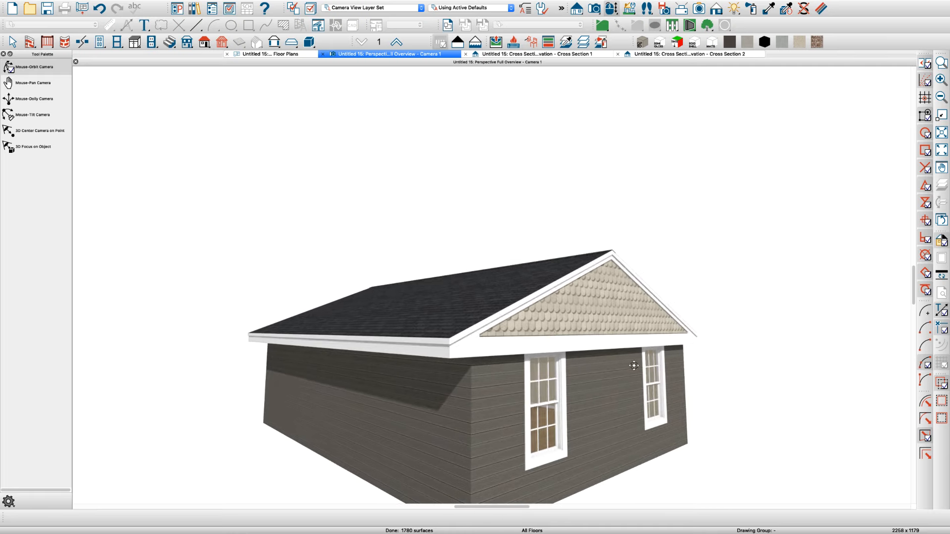
pyautogui.moveTo(633, 366); pyautogui.dragTo(638, 321)
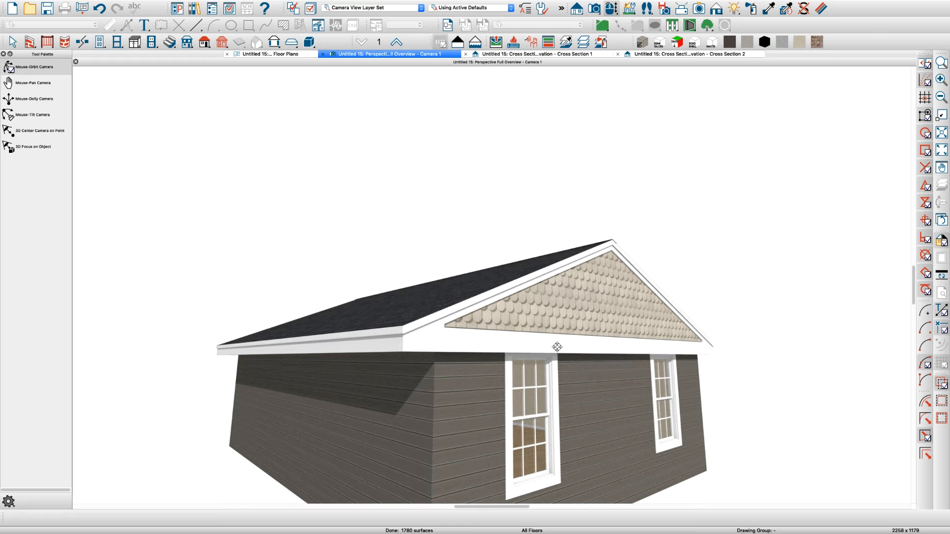
pyautogui.moveTo(569, 345); pyautogui.dragTo(565, 343)
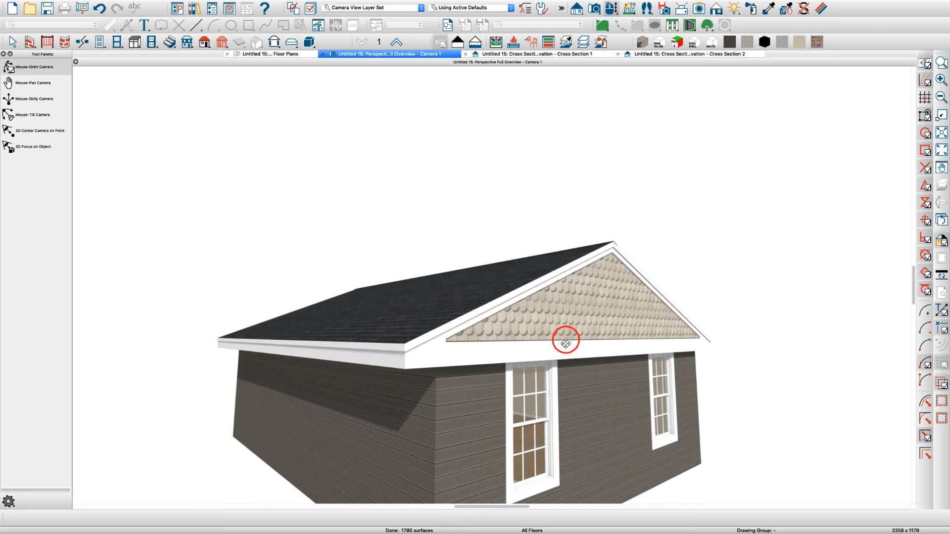
pyautogui.moveTo(588, 351); pyautogui.dragTo(584, 286, button='middle')
pyautogui.moveTo(574, 279); pyautogui.dragTo(573, 282)
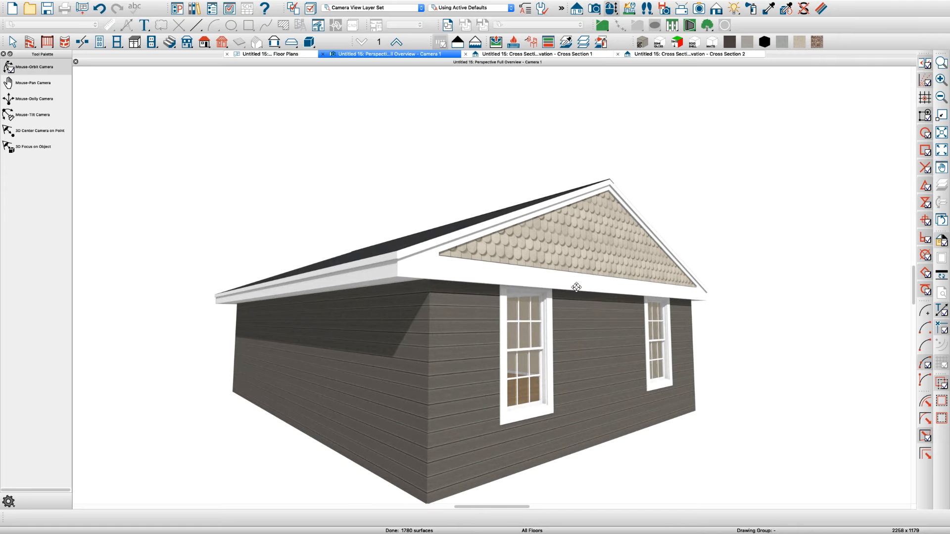
pyautogui.press('space')
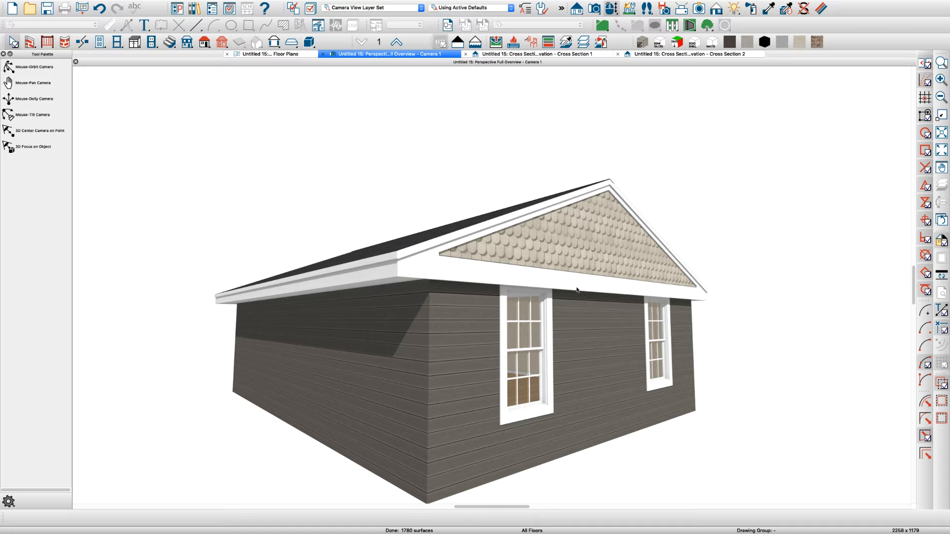
# Inspect the horizontal fascia's molding polyline and the position of the lower reference line at the soffit in Cross Section 1.
pyautogui.click(549, 281)
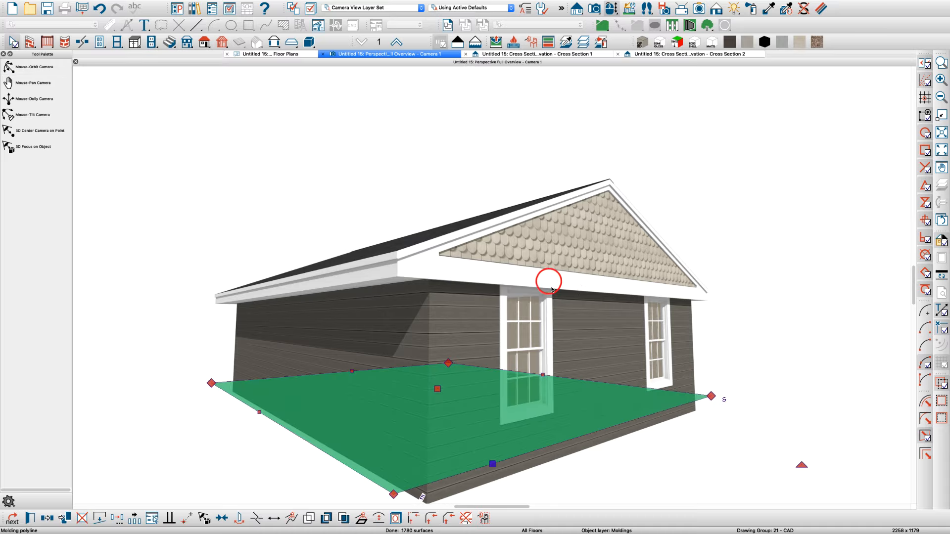
pyautogui.click(537, 56)
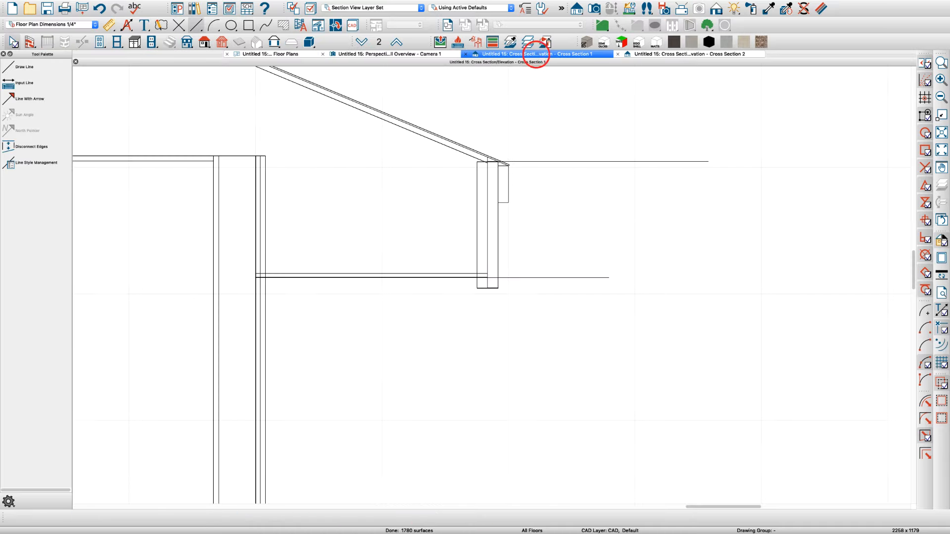
pyautogui.doubleClick(539, 279)
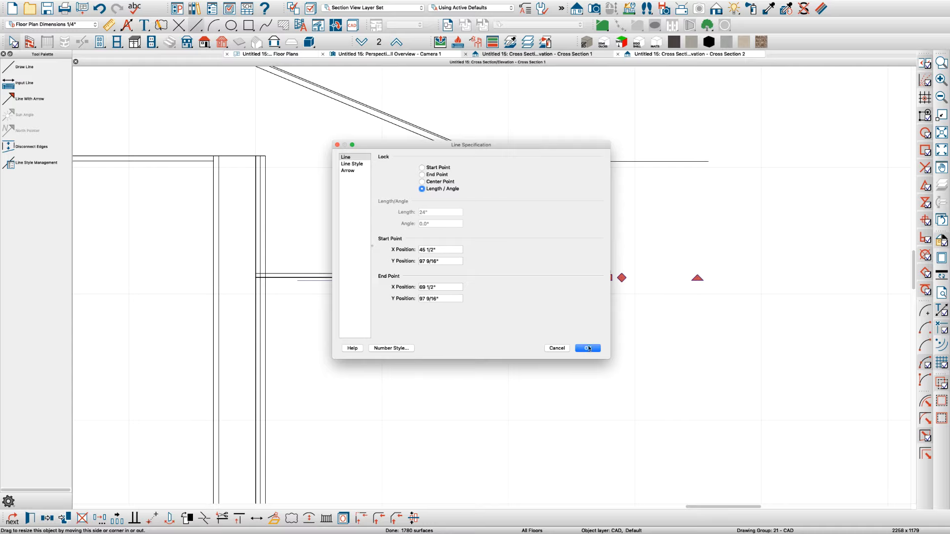
pyautogui.click(588, 348)
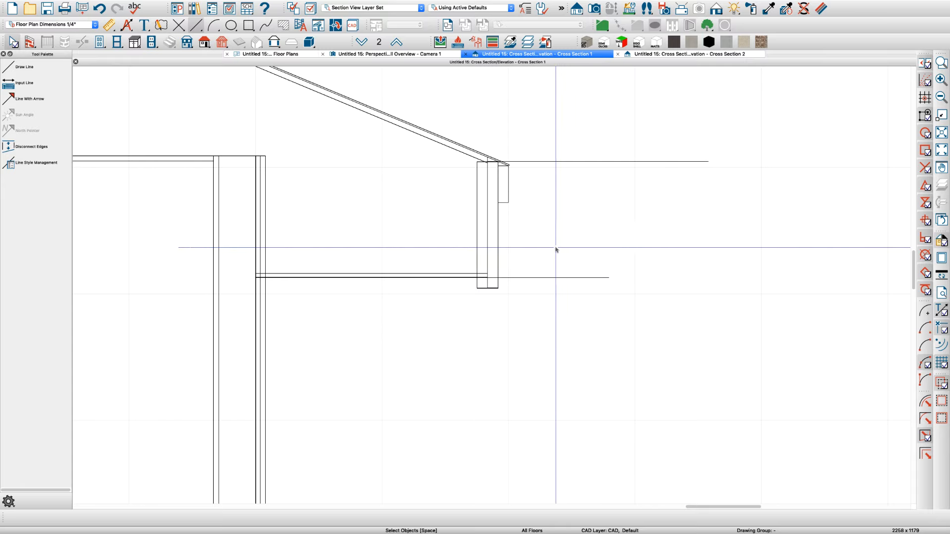
pyautogui.click(350, 55)
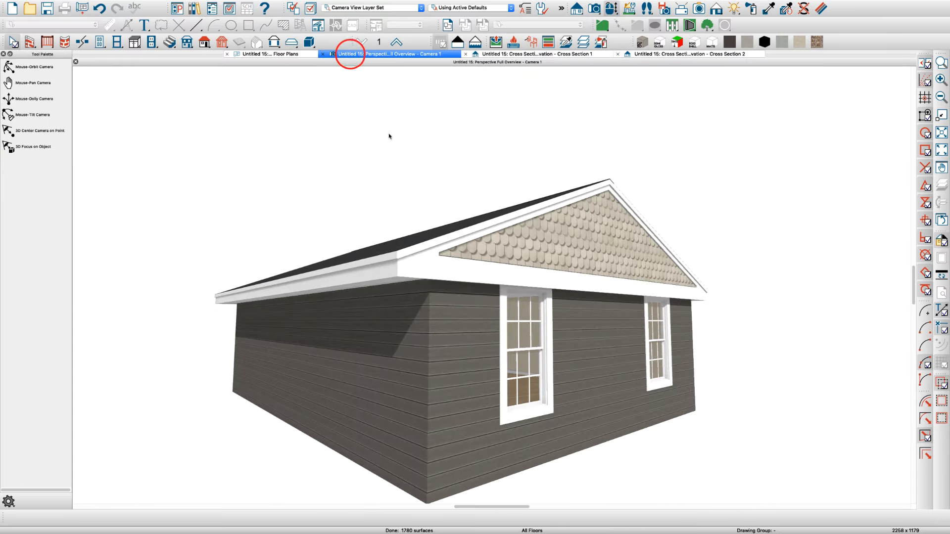